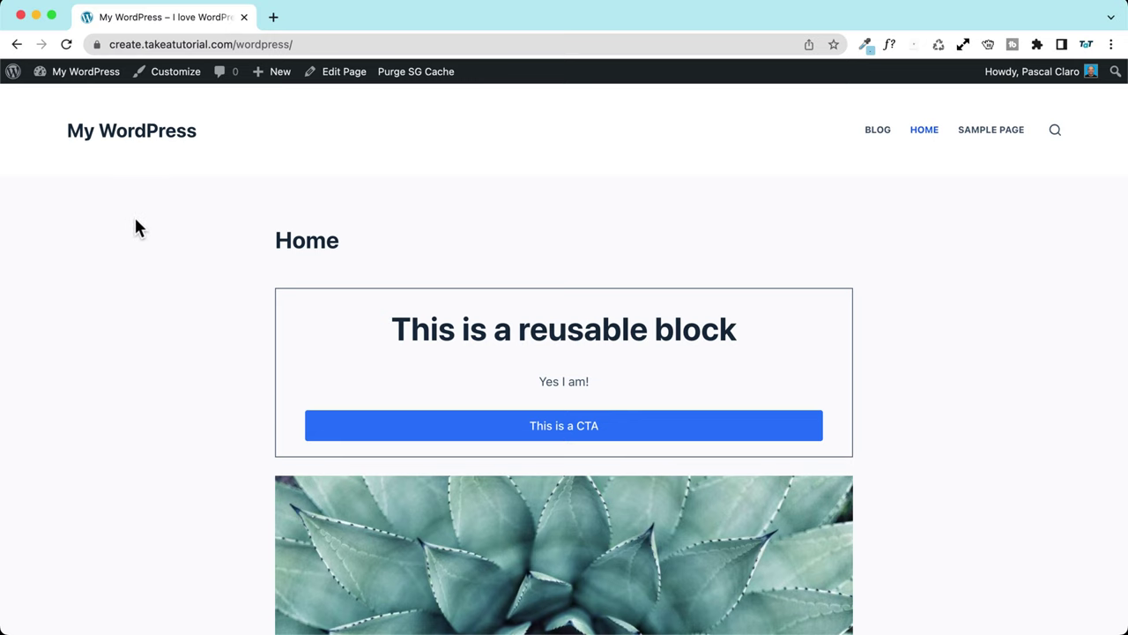
# - Review the published Home page down to the bulleted list of new editor features
pyautogui.scroll(-7, 128, 219)
pyautogui.scroll(-19, 128, 221)
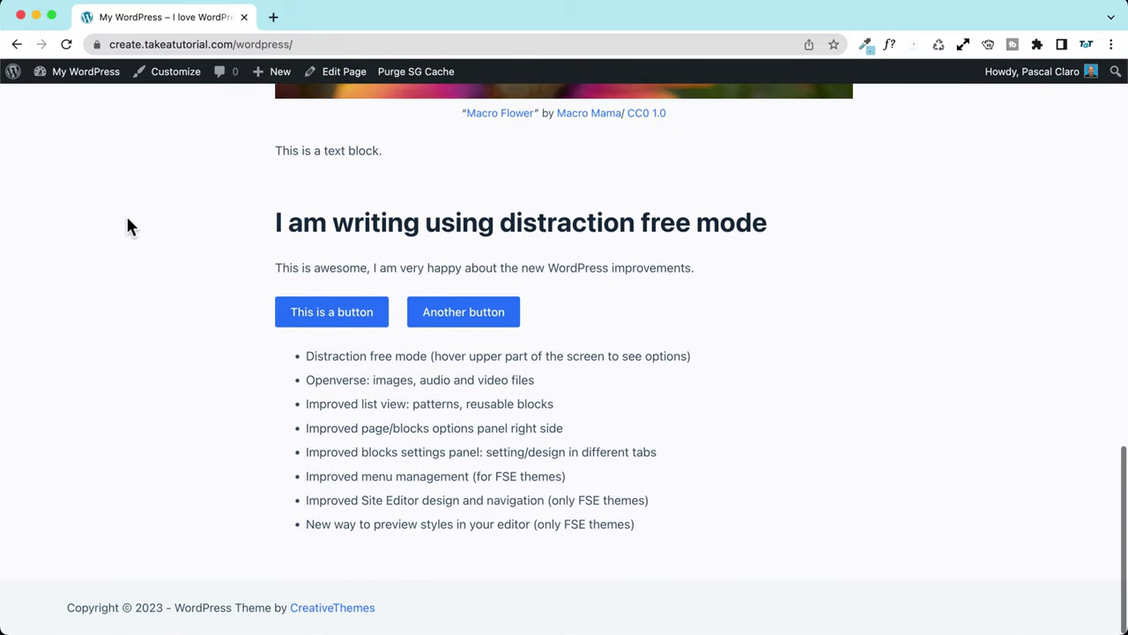
pyautogui.moveTo(602, 520); pyautogui.dragTo(194, 379)
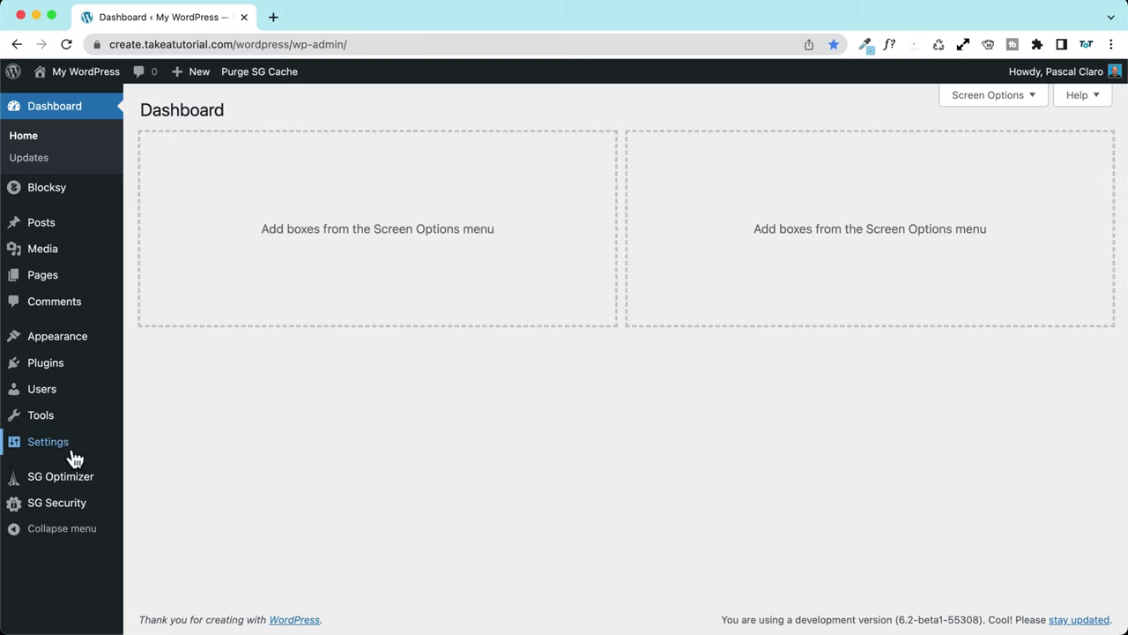
# - Open the page for adding new plugins and search for "wordpress beta"
pyautogui.moveTo(70, 456)
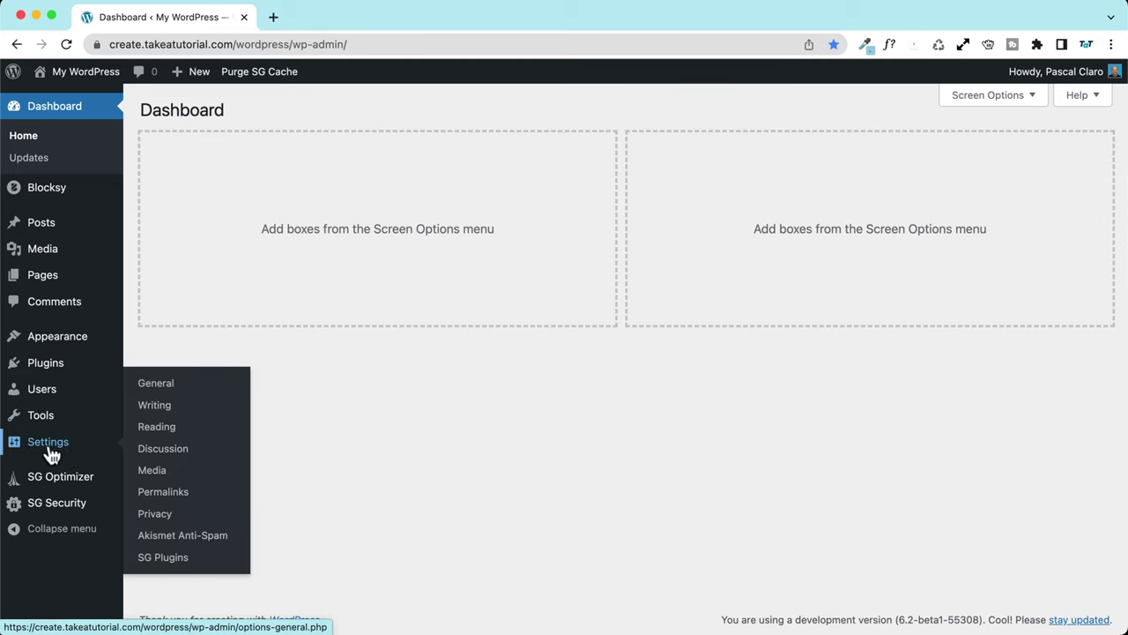
pyautogui.moveTo(104, 372)
pyautogui.click(192, 391)
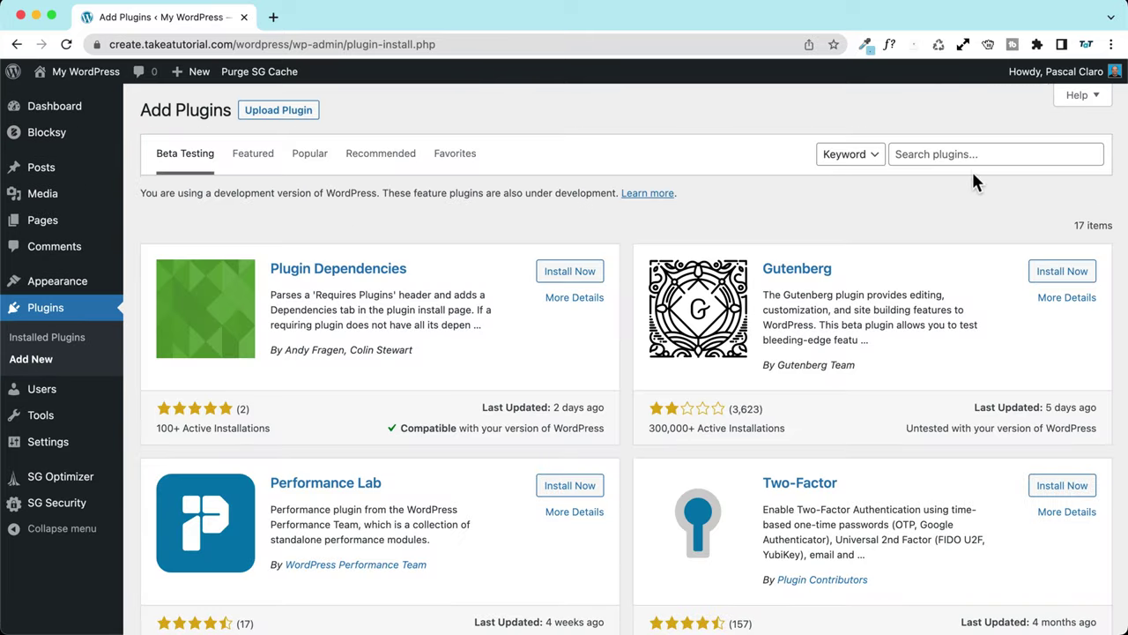
pyautogui.click(964, 159)
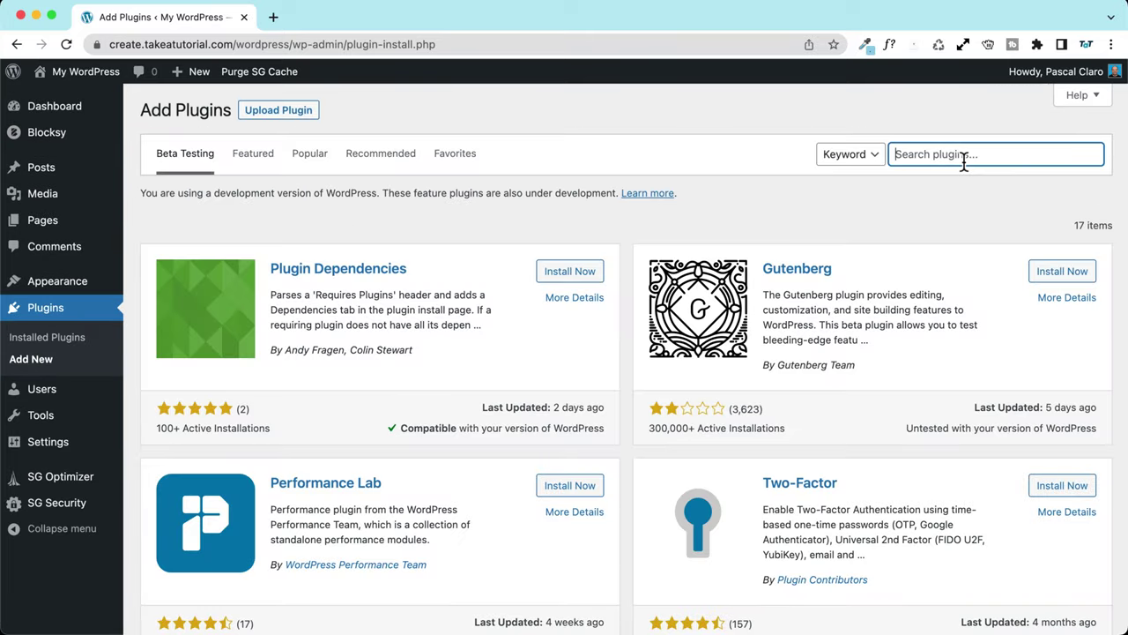
pyautogui.write('wordpress beta')
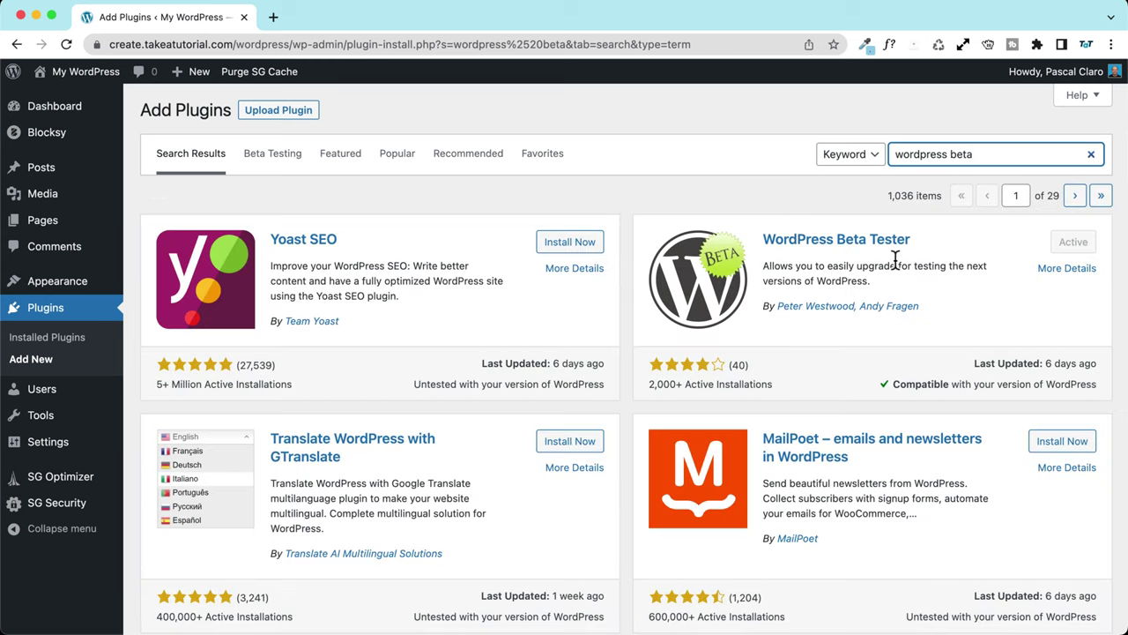
pyautogui.click(774, 216)
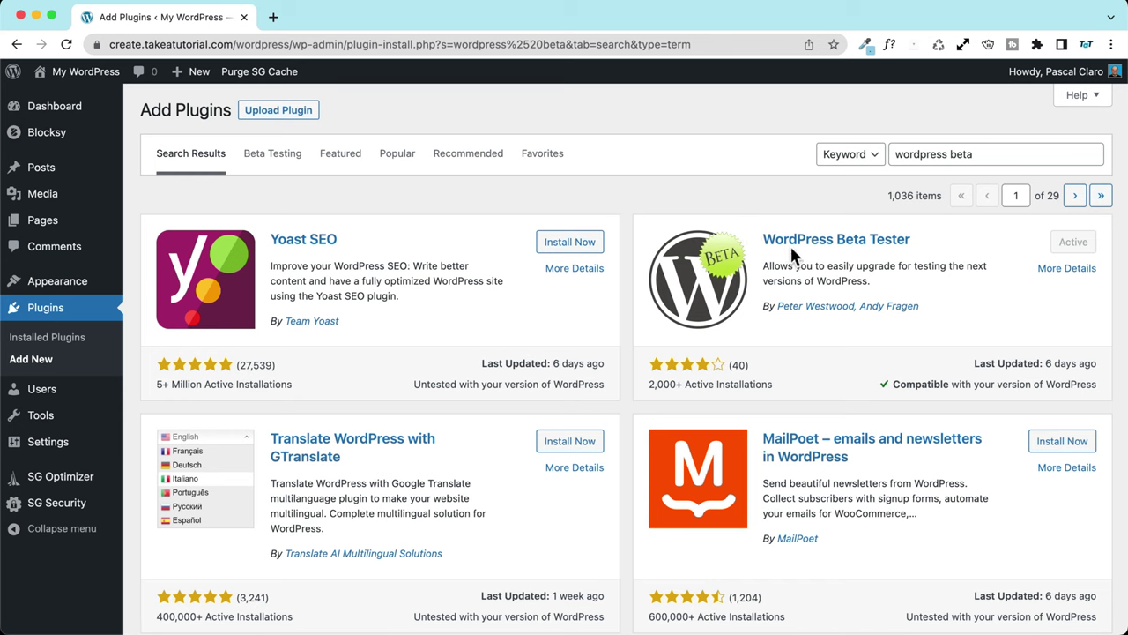
# - Open the Beta Testing tool and review its update channel and stream options
pyautogui.moveTo(63, 453)
pyautogui.moveTo(46, 423)
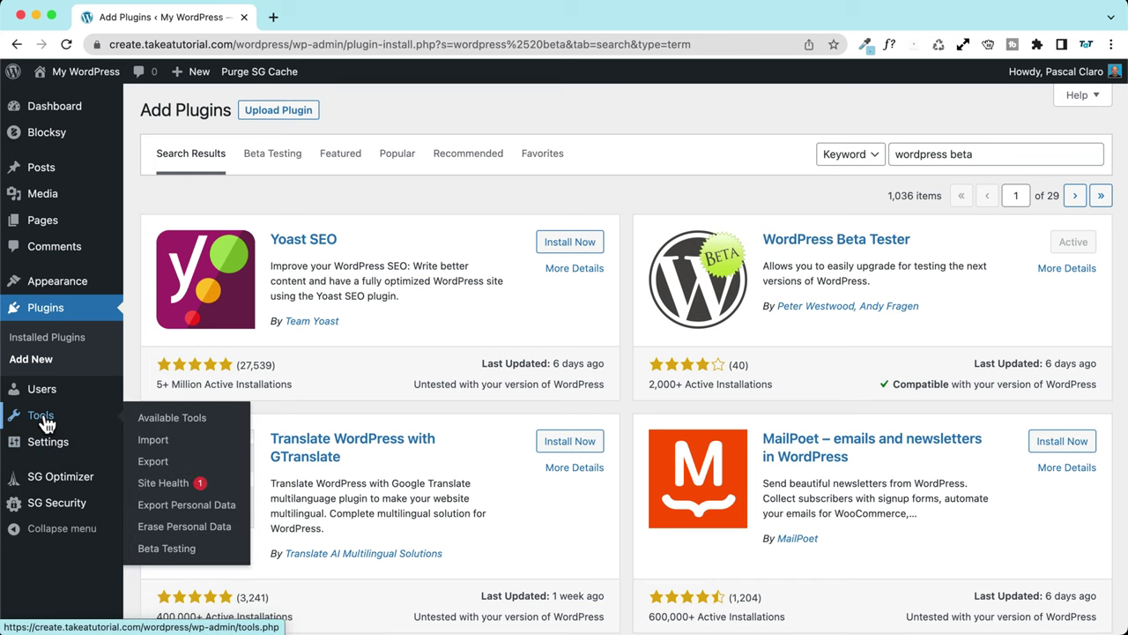
pyautogui.click(177, 548)
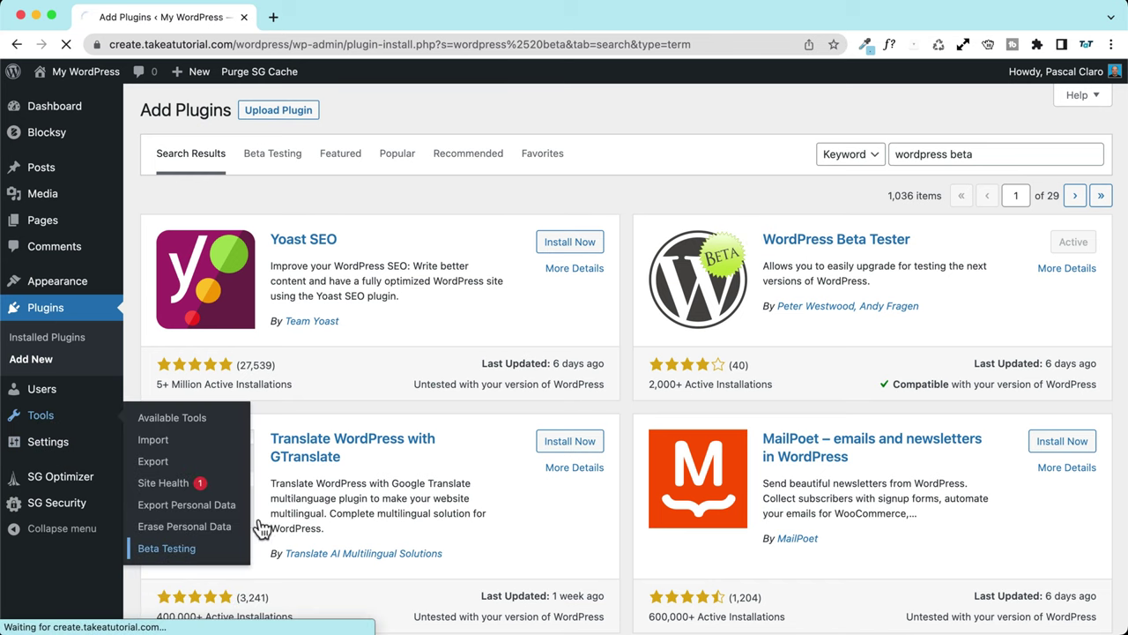
pyautogui.scroll(-5, 164, 388)
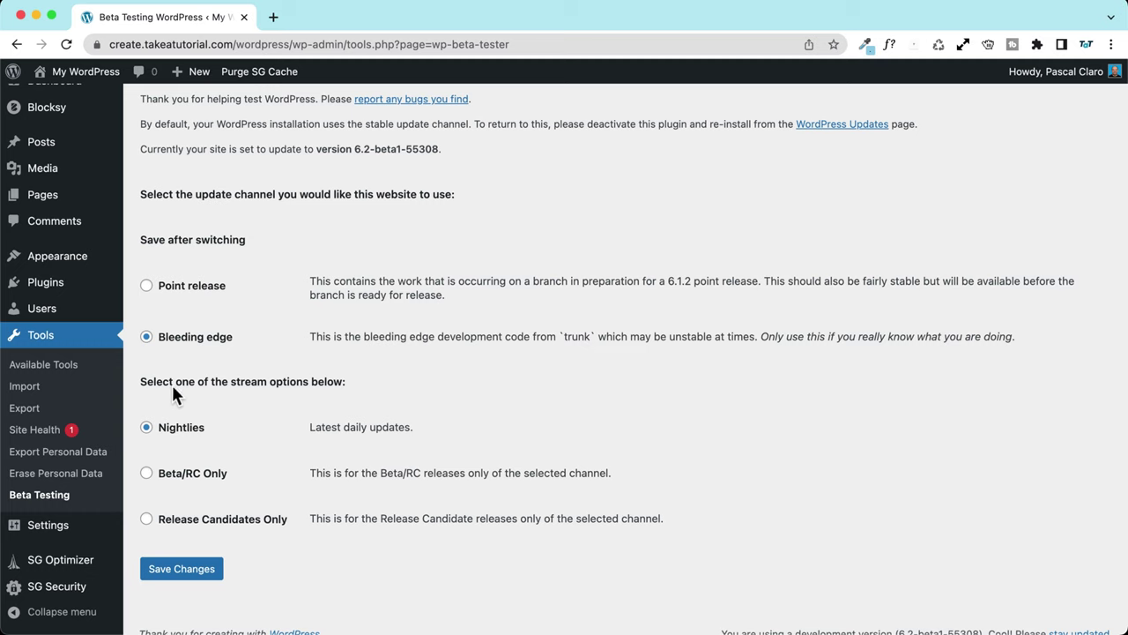
pyautogui.click(224, 572)
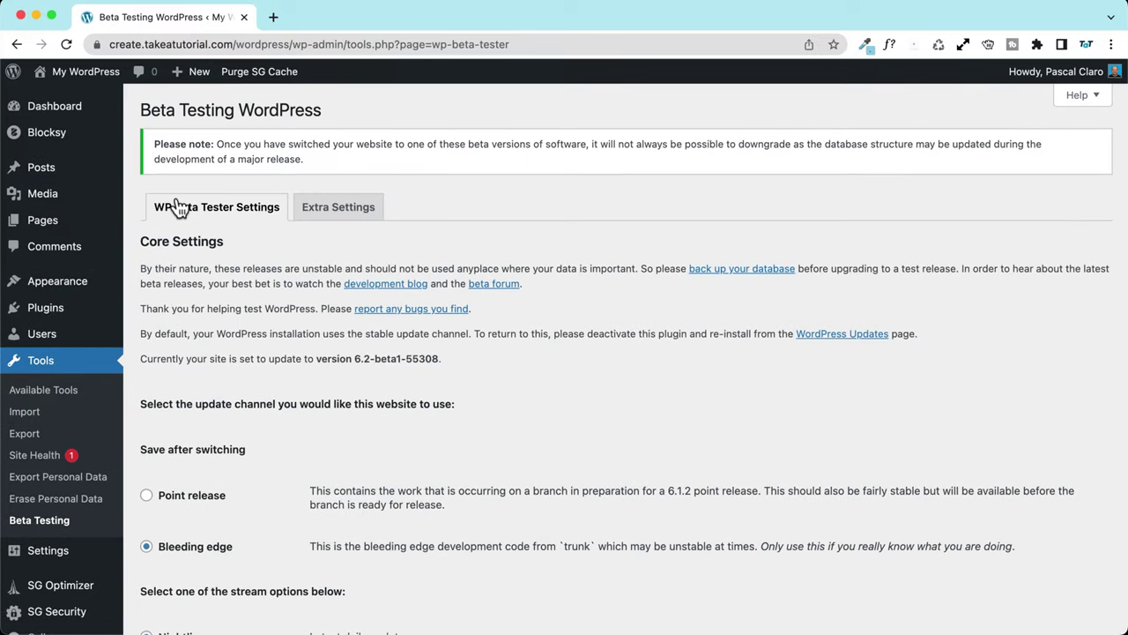
pyautogui.scroll(-5, 216, 325)
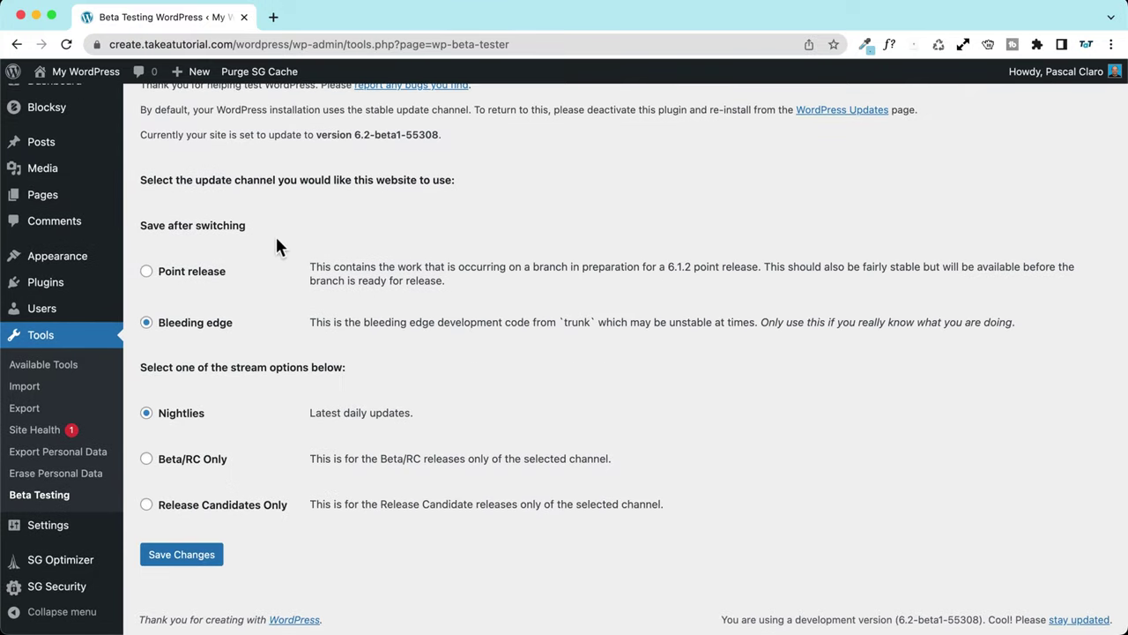
pyautogui.scroll(5, 277, 232)
# - Update WordPress to the latest 6.2 nightly build from the updates page
pyautogui.moveTo(127, 117)
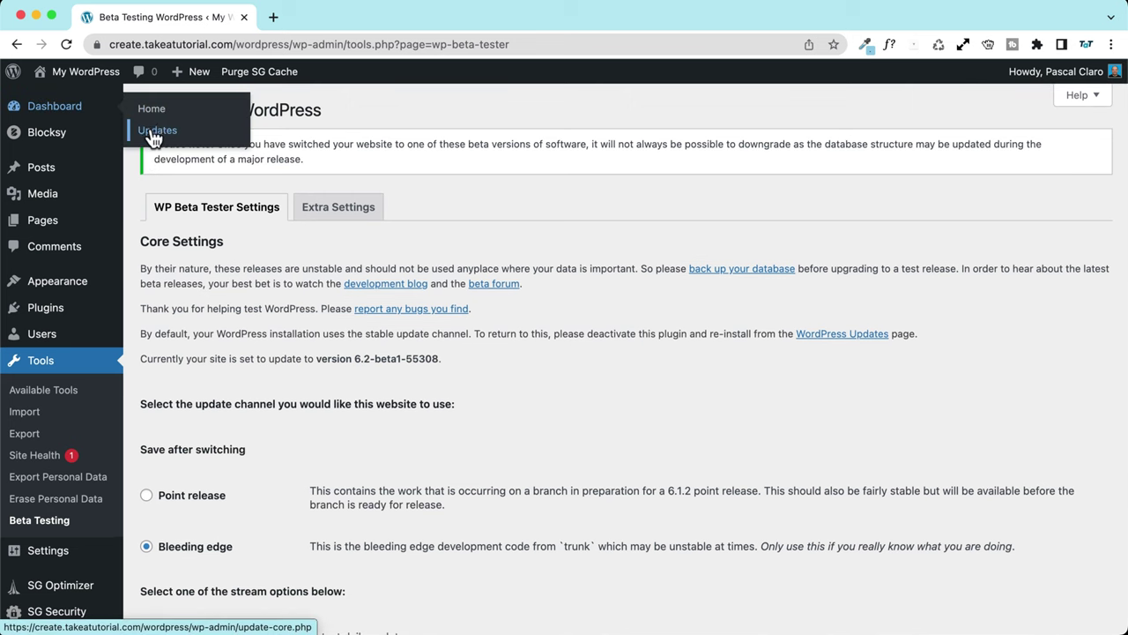
pyautogui.click(157, 130)
pyautogui.scroll(-2, 208, 301)
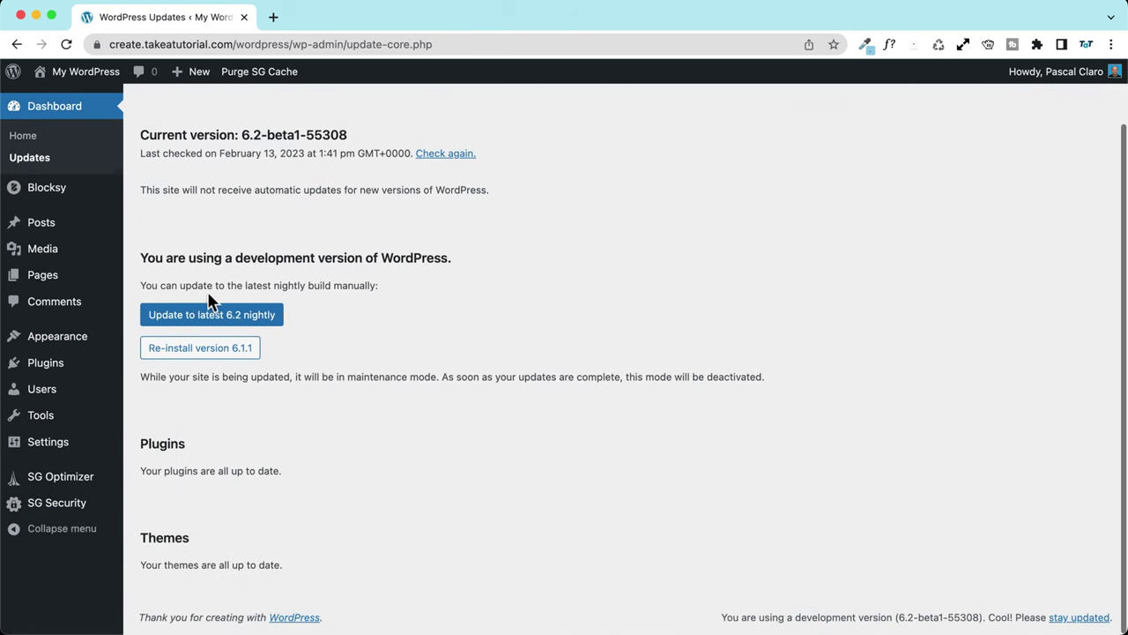
pyautogui.click(262, 327)
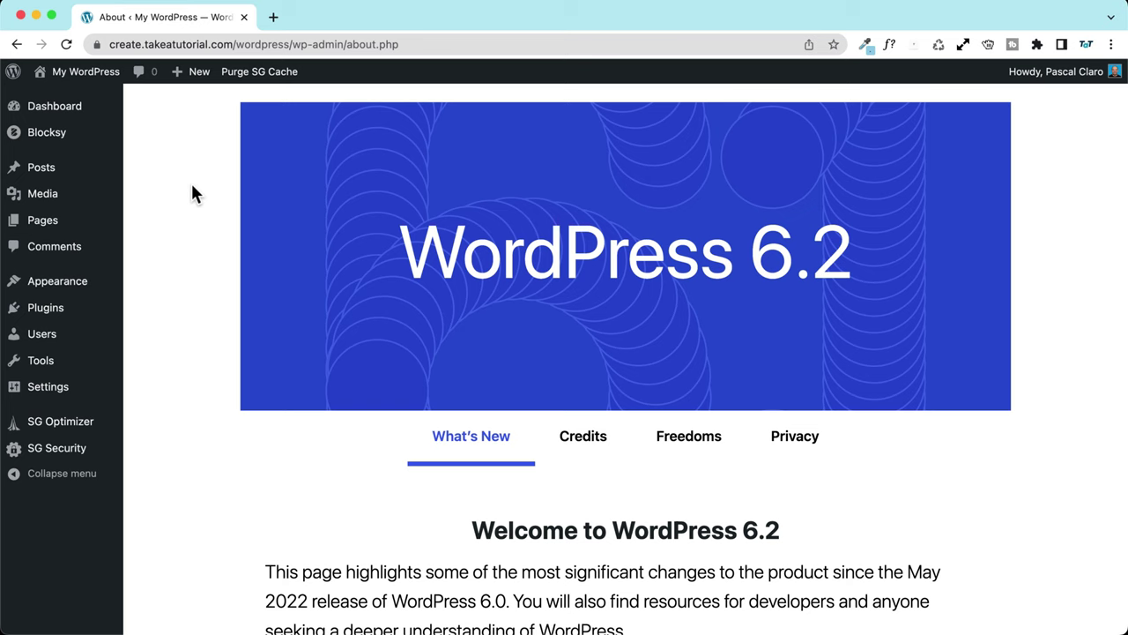
# - Open the site's Home page for editing and turn on Distraction free mode
pyautogui.moveTo(73, 112)
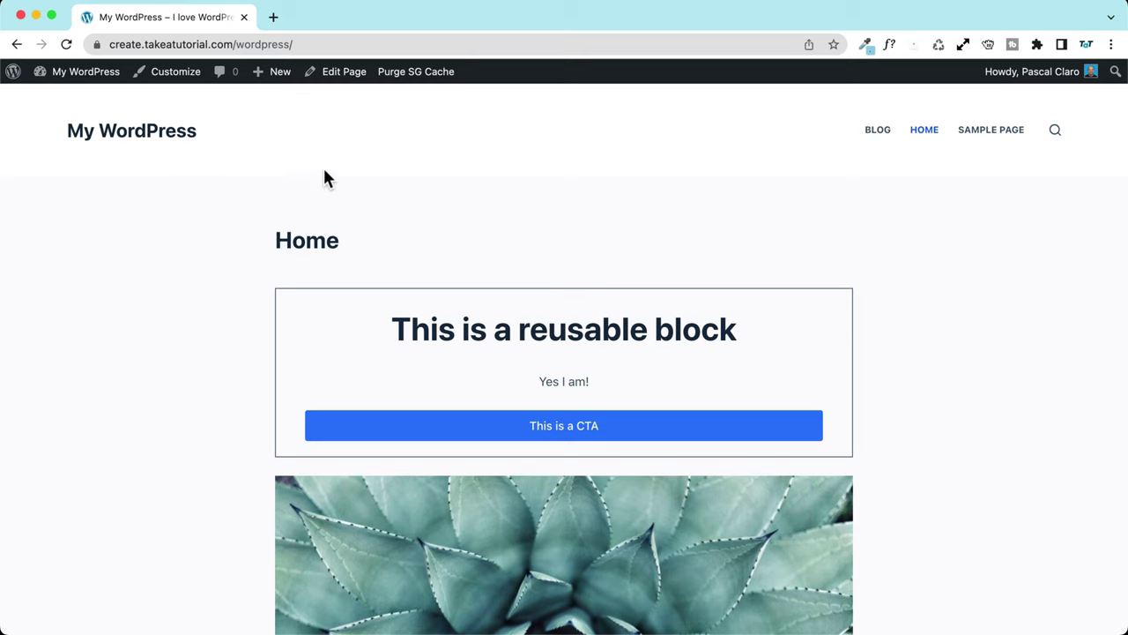
pyautogui.click(340, 75)
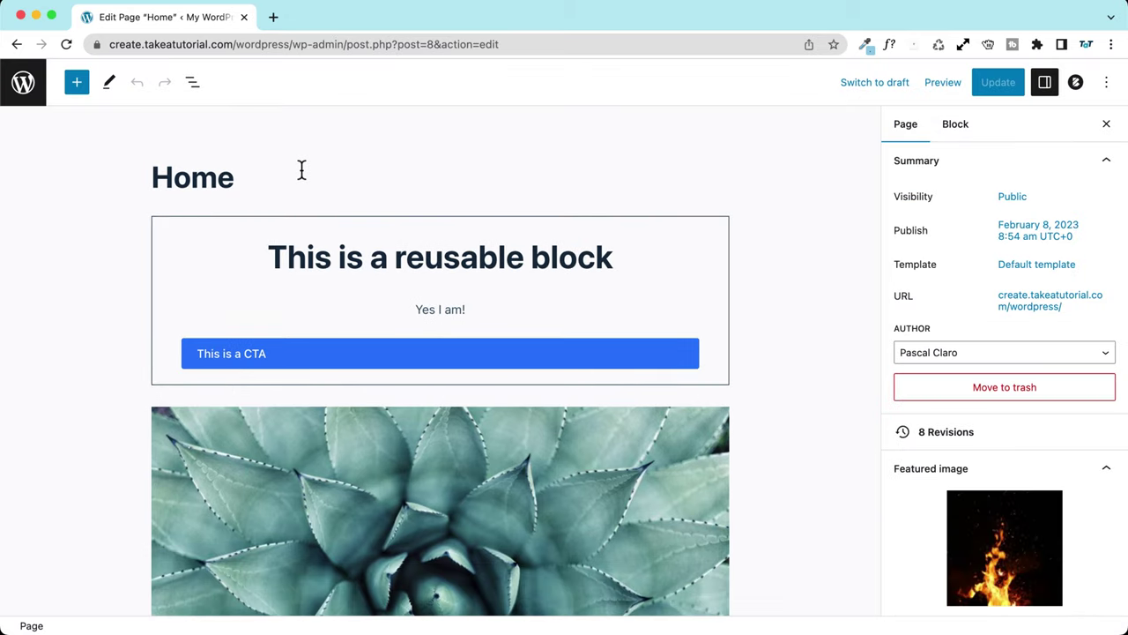
pyautogui.click(1110, 89)
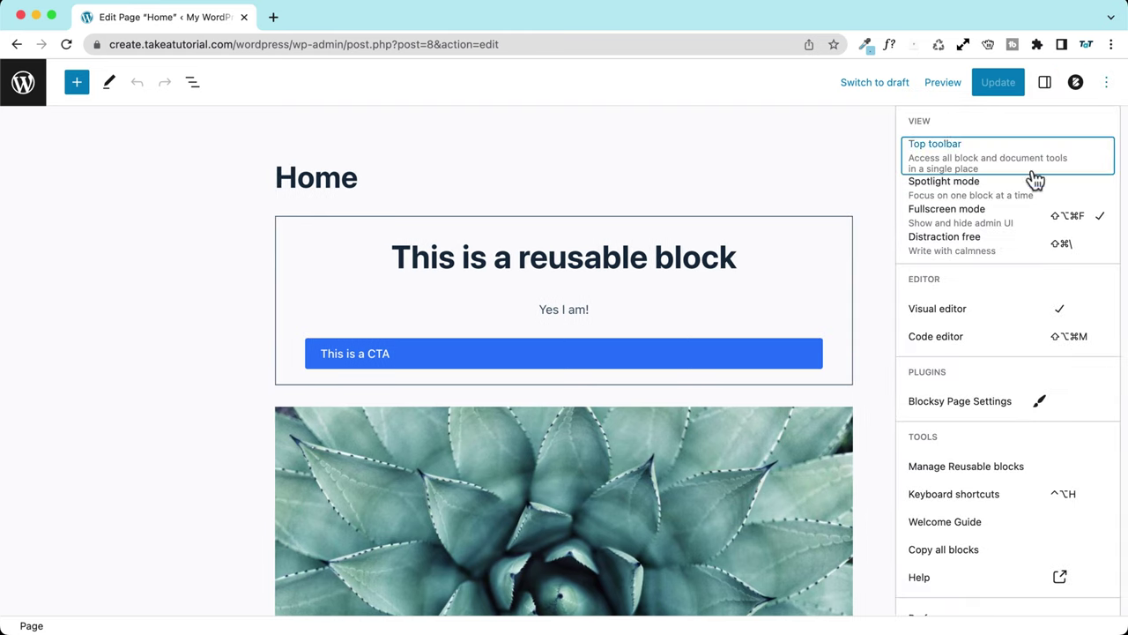
pyautogui.click(955, 252)
pyautogui.click(139, 229)
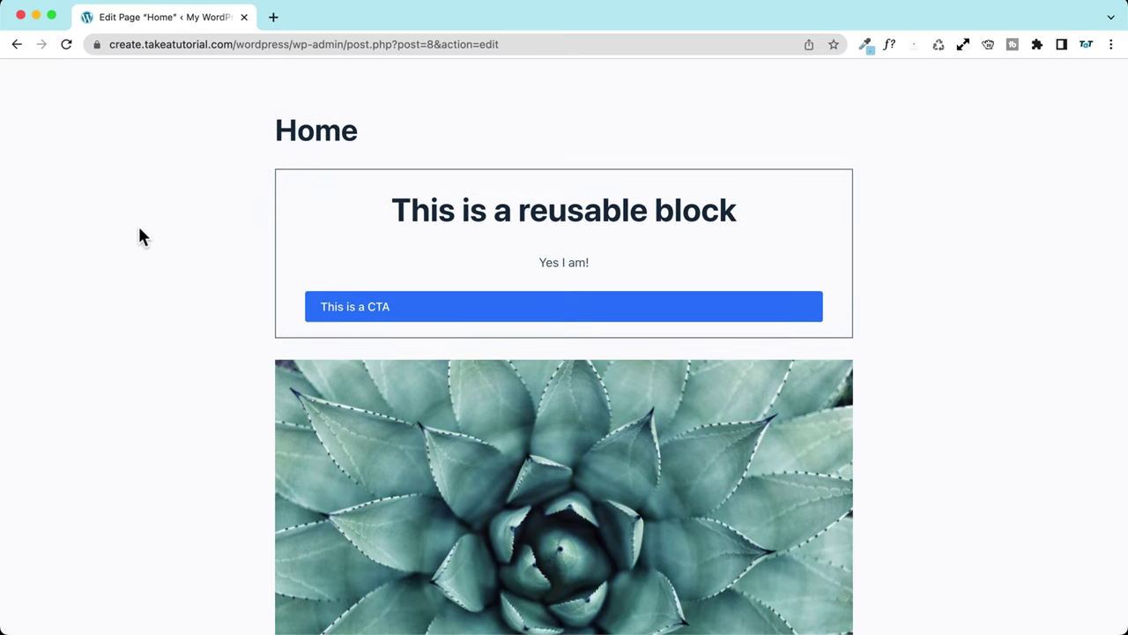
# - Add a paragraph reading "Create whatever I want!" below the bulleted list at the end of the page
pyautogui.scroll(-10, 142, 228)
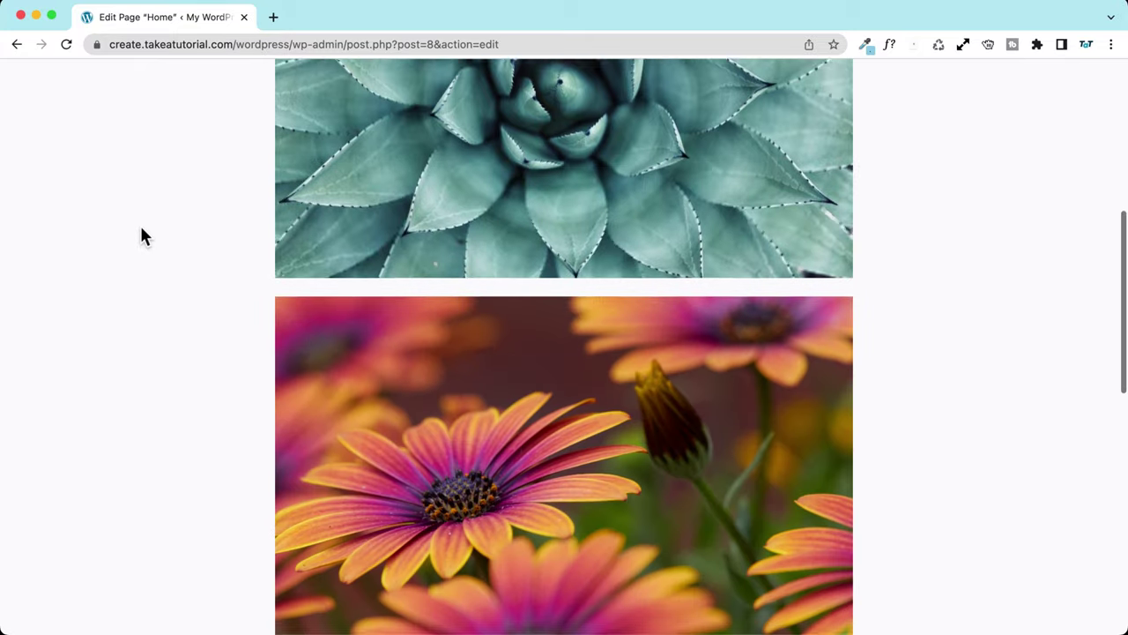
pyautogui.scroll(-2, 141, 236)
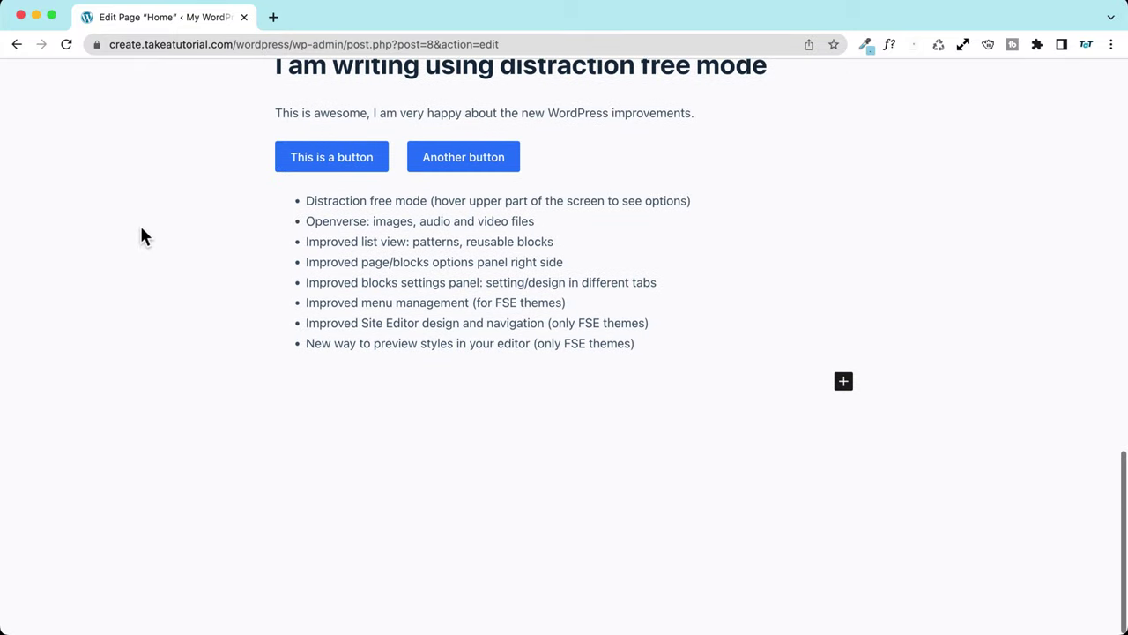
pyautogui.click(420, 379)
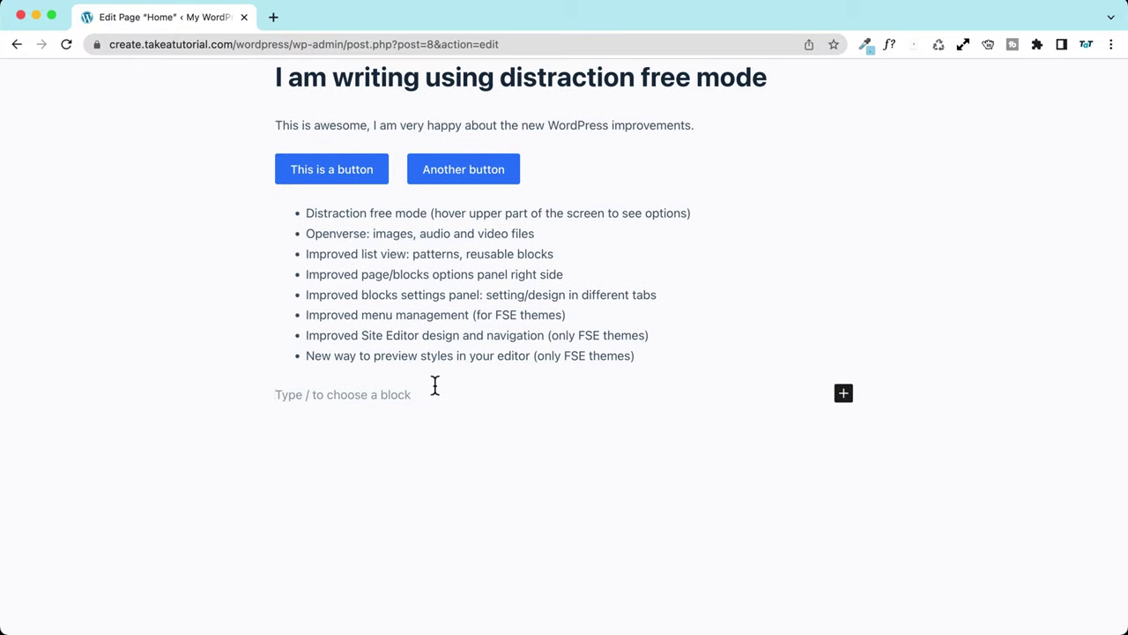
pyautogui.write('Create wha')
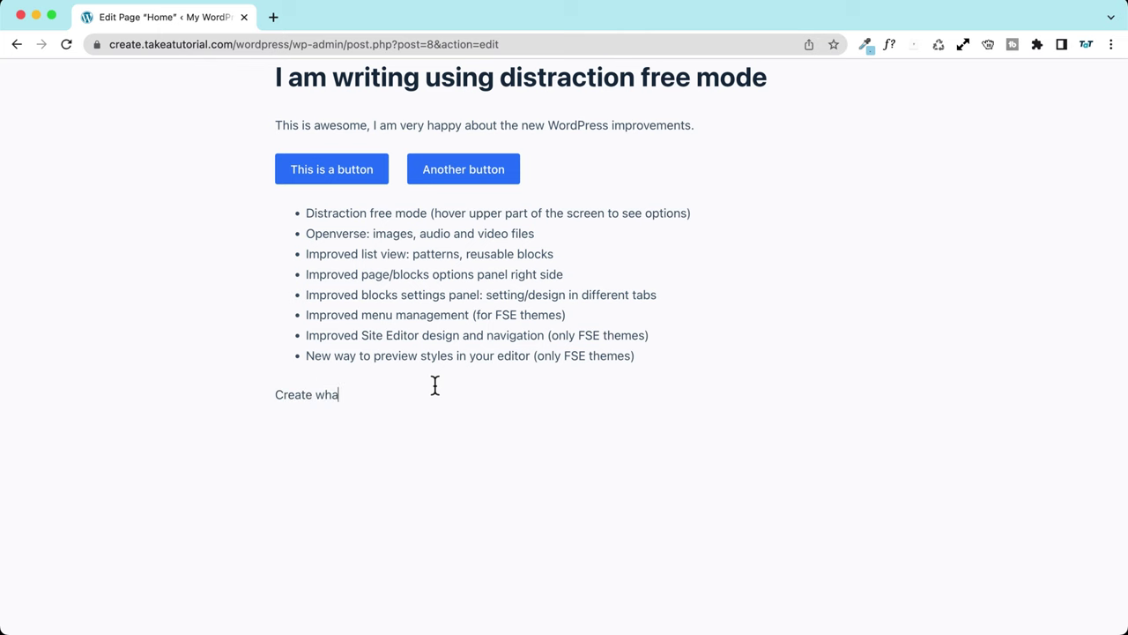
pyautogui.write('tever I wa')
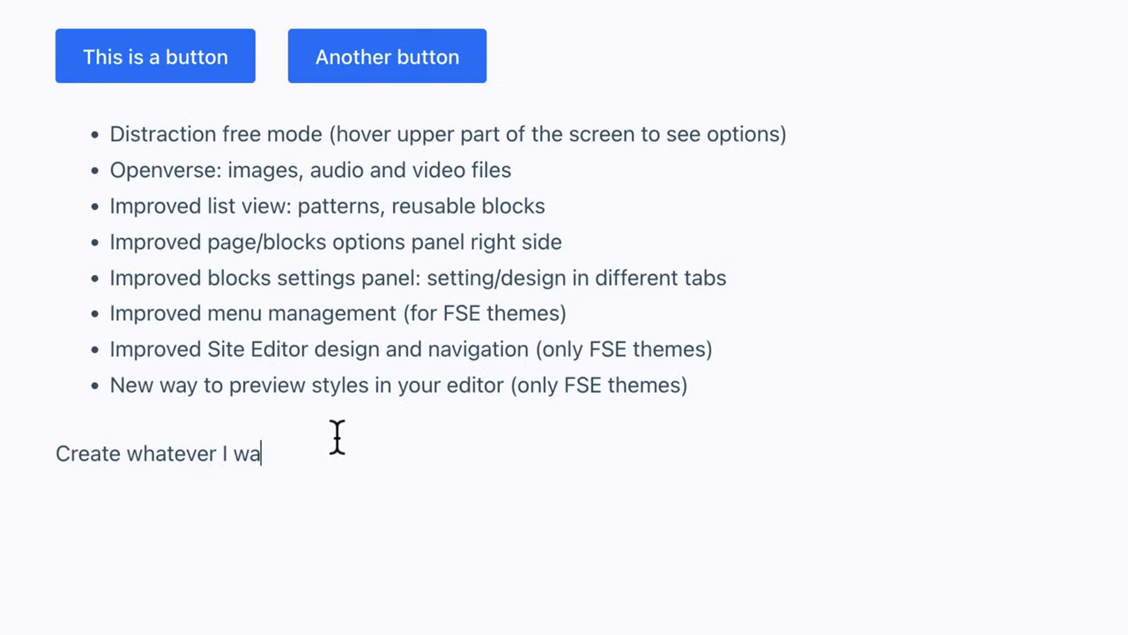
pyautogui.write('nt!')
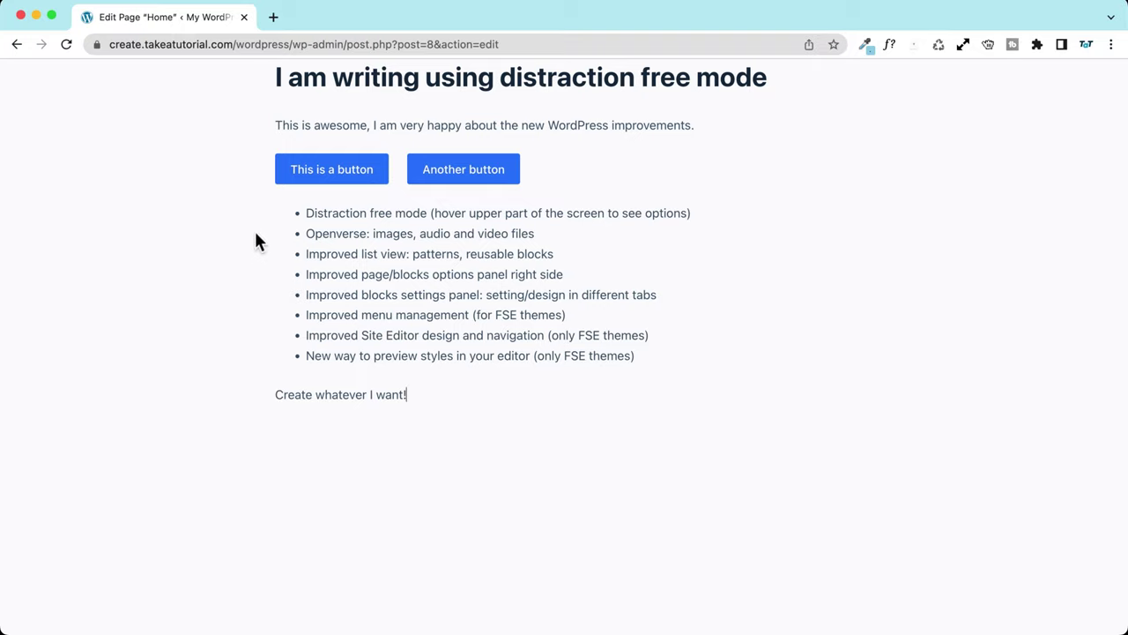
# - Return to the beginning of the Home page and turn off Distraction free mode
pyautogui.scroll(20, 214, 181)
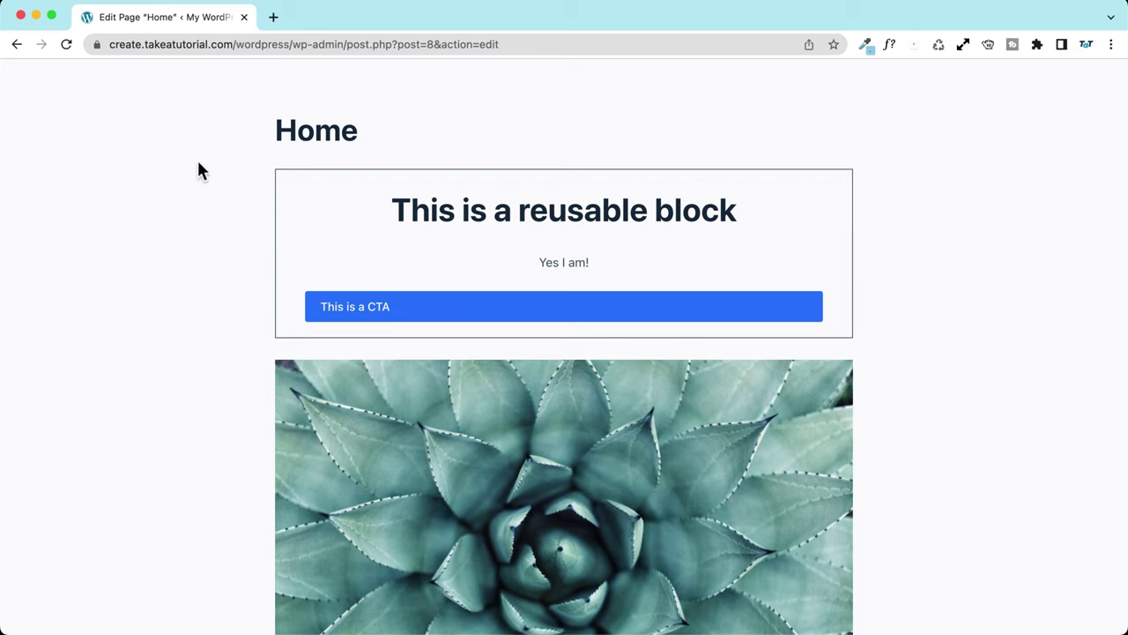
pyautogui.scroll(-5, 185, 258)
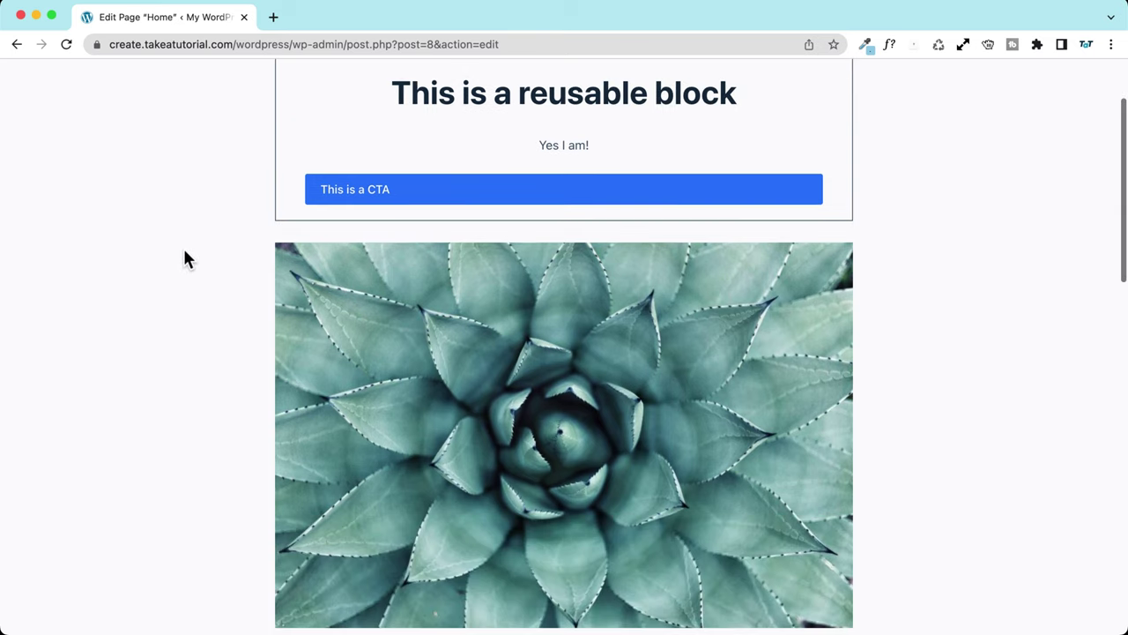
pyautogui.scroll(5, 186, 259)
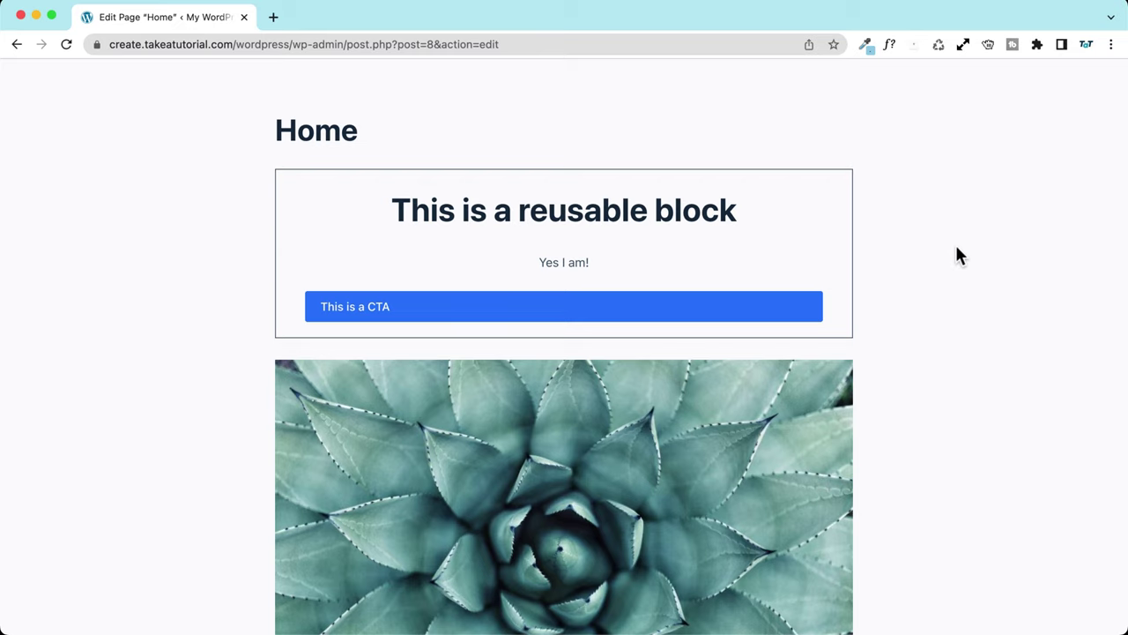
pyautogui.moveTo(815, 71)
pyautogui.moveTo(779, 89)
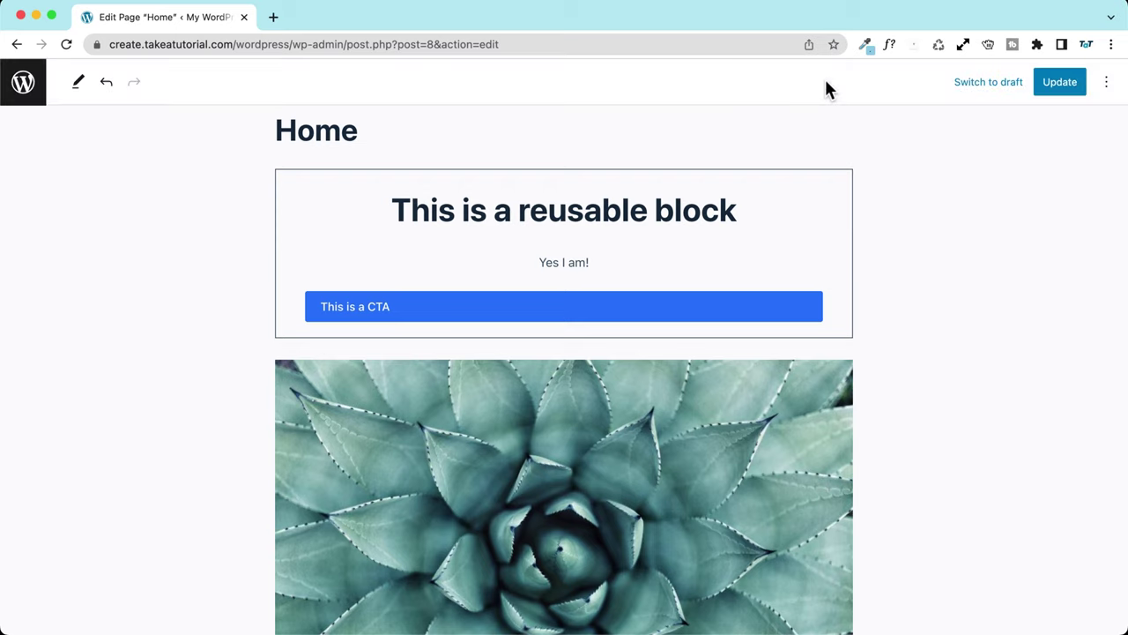
pyautogui.click(1104, 84)
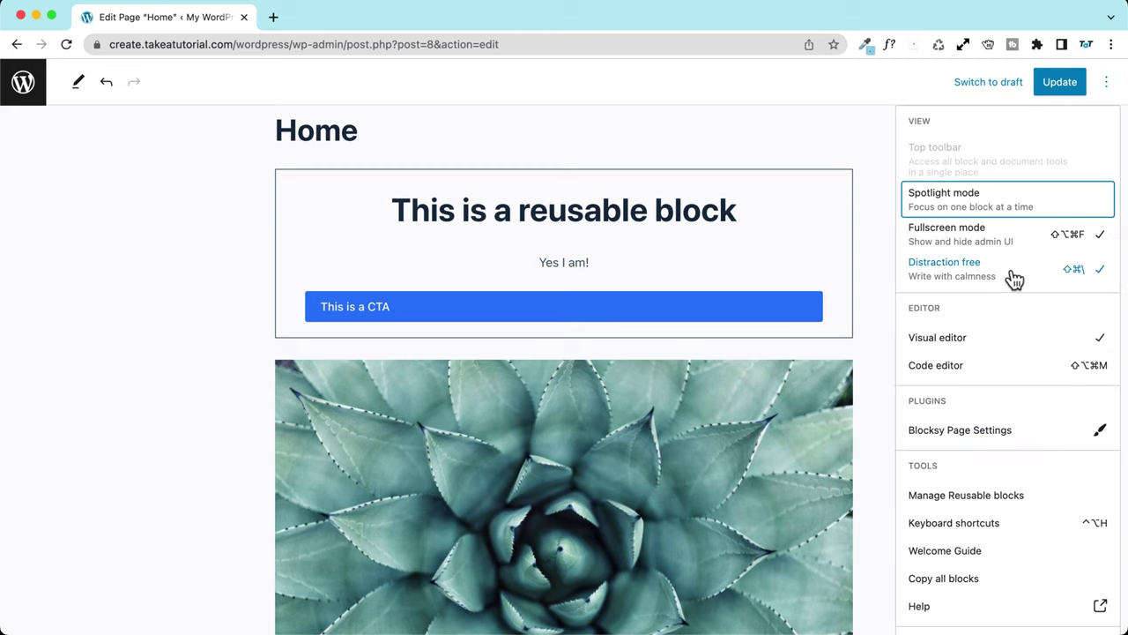
pyautogui.click(996, 231)
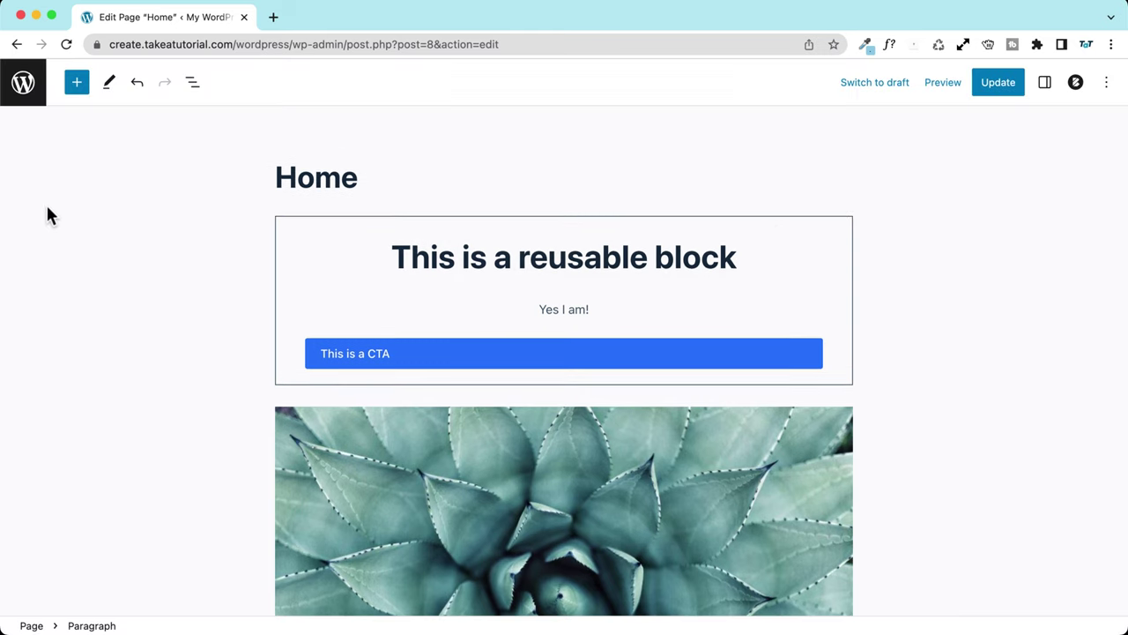
# - Turn the editor's Fullscreen mode off to show the admin interface, and turn it back on
pyautogui.click(1106, 84)
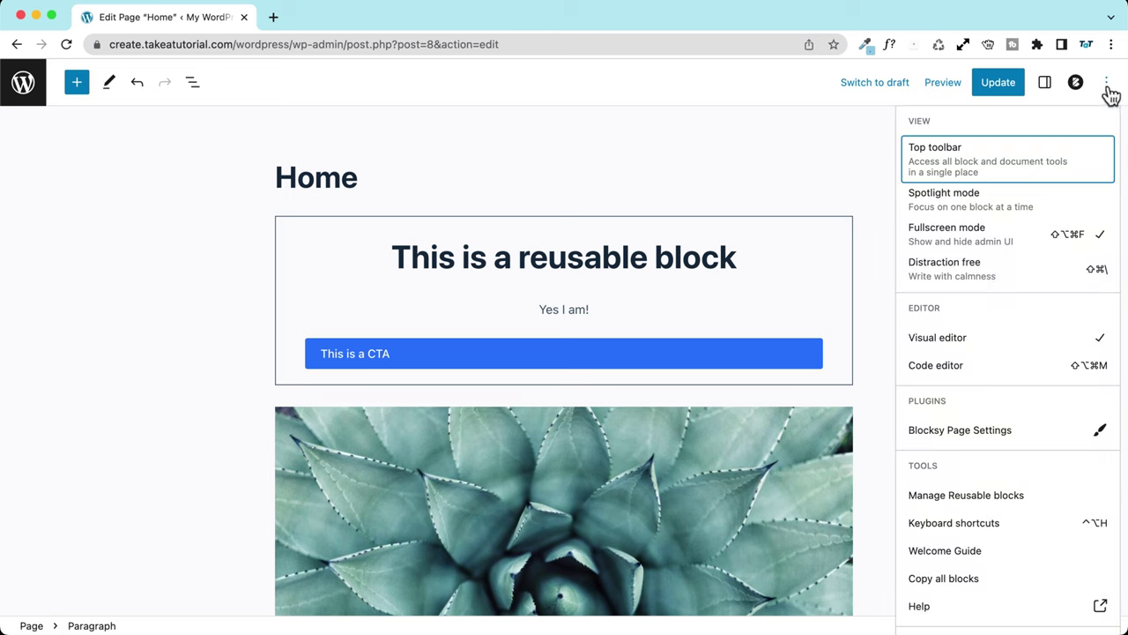
pyautogui.click(970, 243)
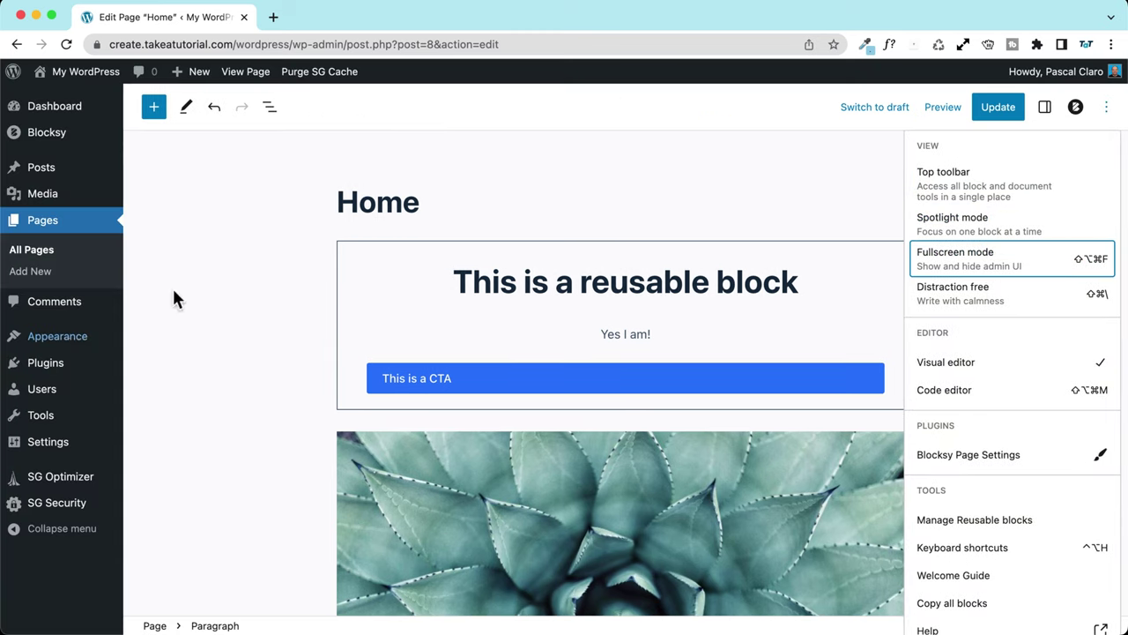
pyautogui.click(992, 260)
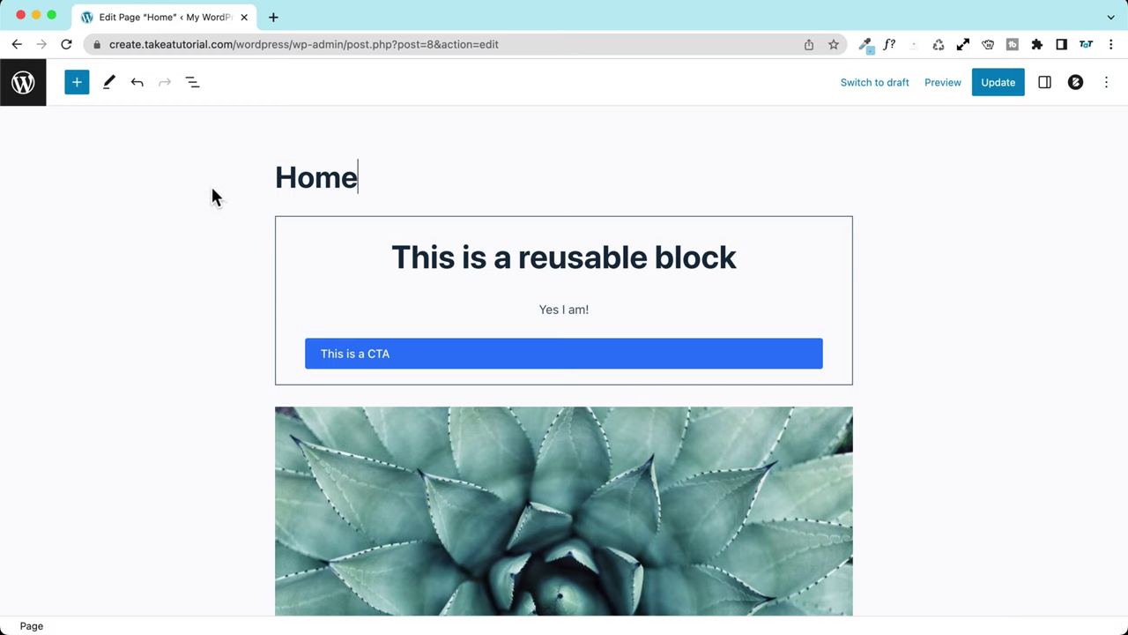
# - Compare the block outline and toolbar of the CTA 1 reusable block with those of the succulent image block beneath it
pyautogui.click(301, 247)
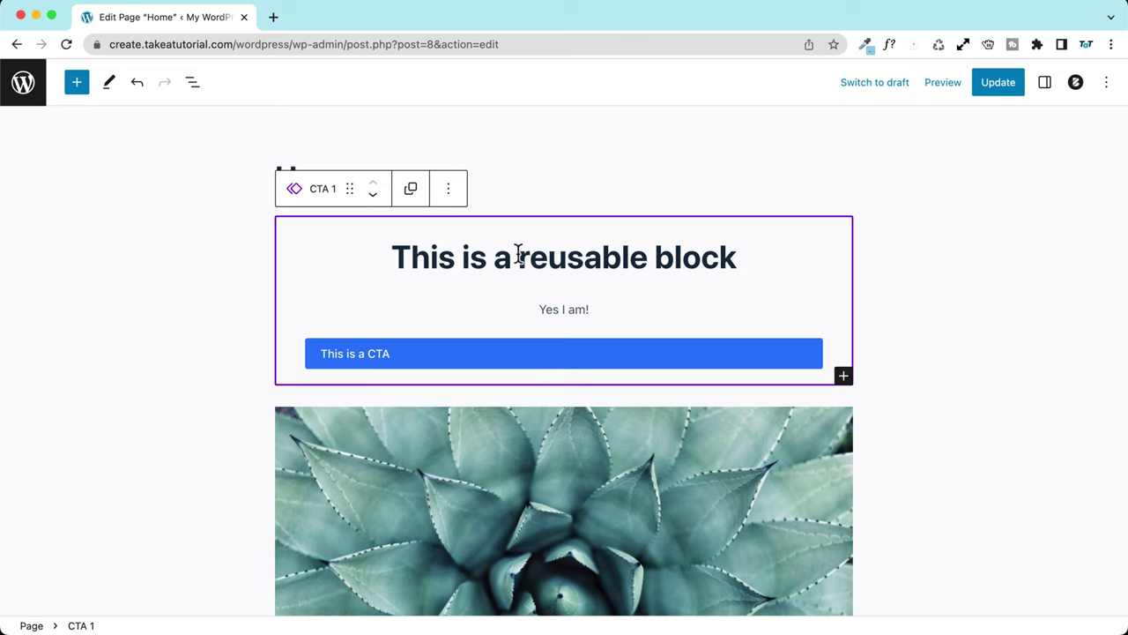
pyautogui.scroll(-5, 252, 285)
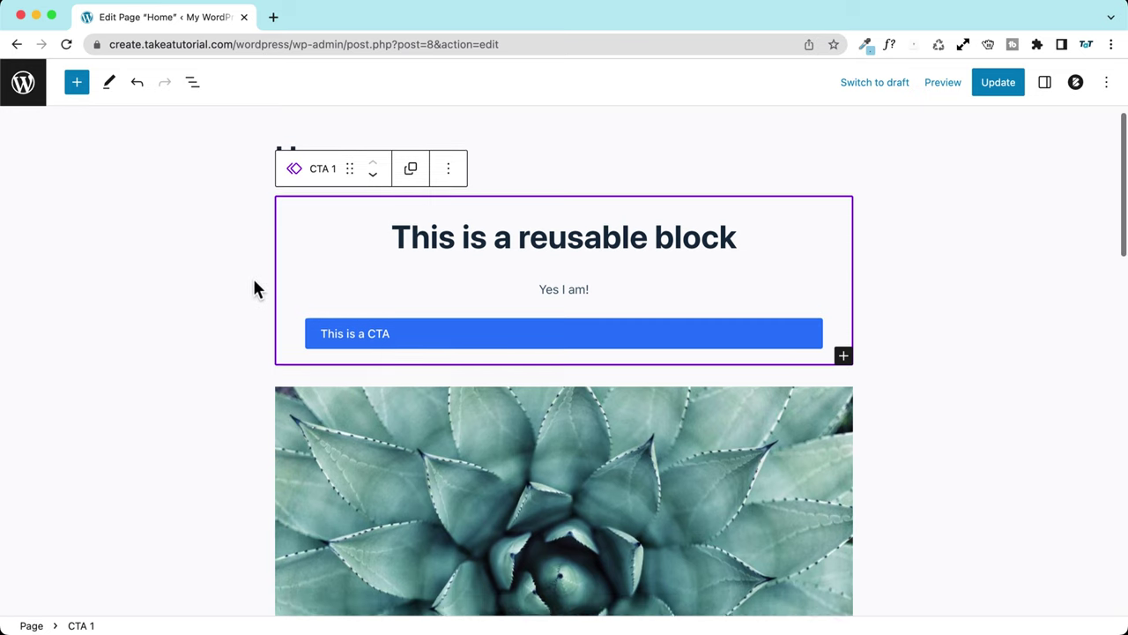
pyautogui.scroll(4, 411, 485)
pyautogui.click(385, 453)
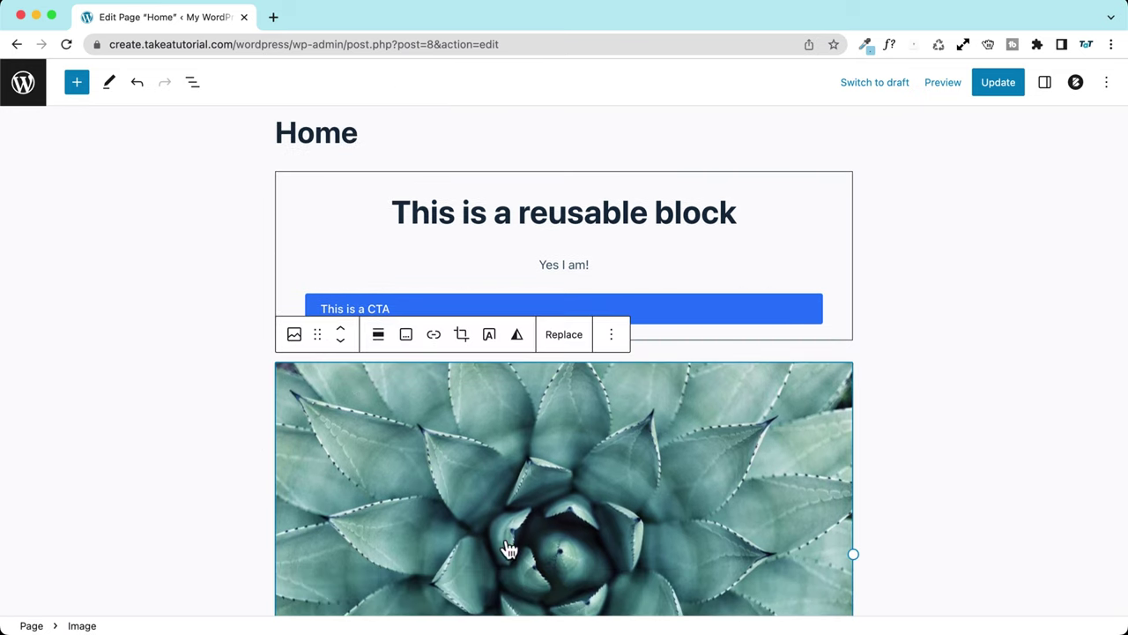
pyautogui.scroll(-4, 520, 425)
pyautogui.scroll(-3, 518, 425)
pyautogui.scroll(7, 433, 338)
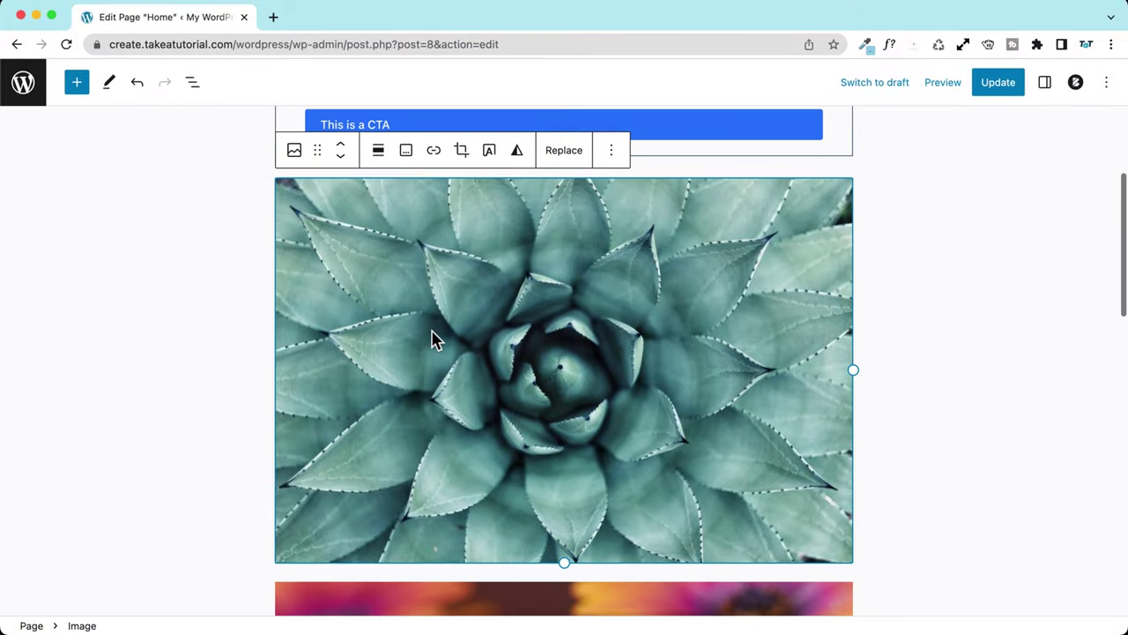
pyautogui.click(342, 253)
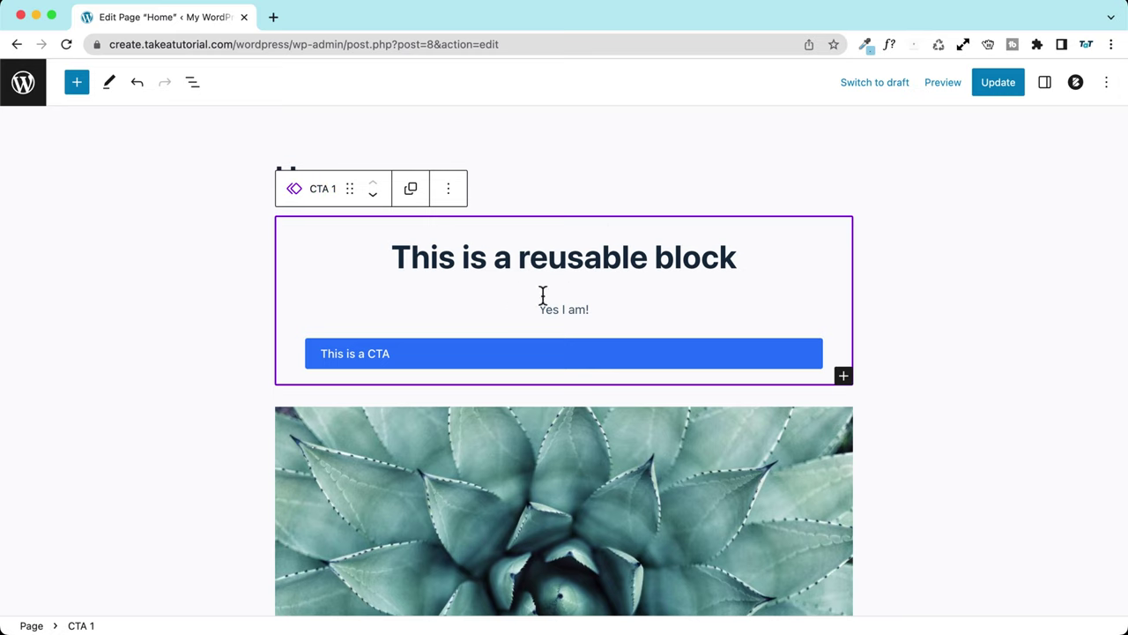
# - Replace the paragraph in the CTA 1 reusable block with "I I edit this block!" and save both the Home page and CTA 1
pyautogui.click(605, 308)
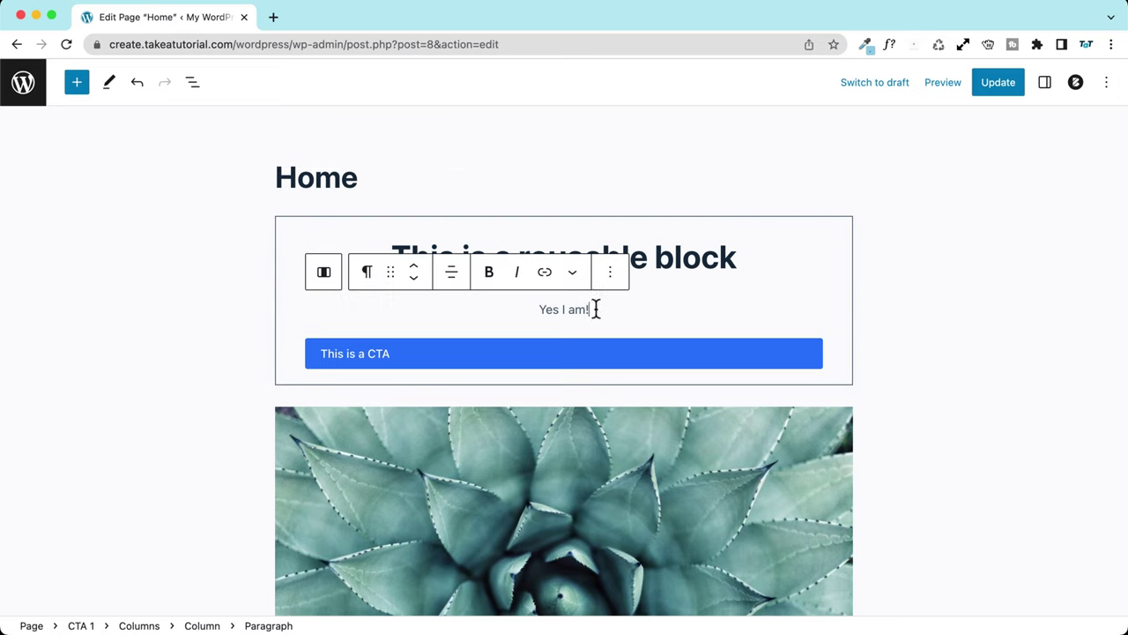
pyautogui.tripleClick(560, 307)
pyautogui.press('BackSpace')
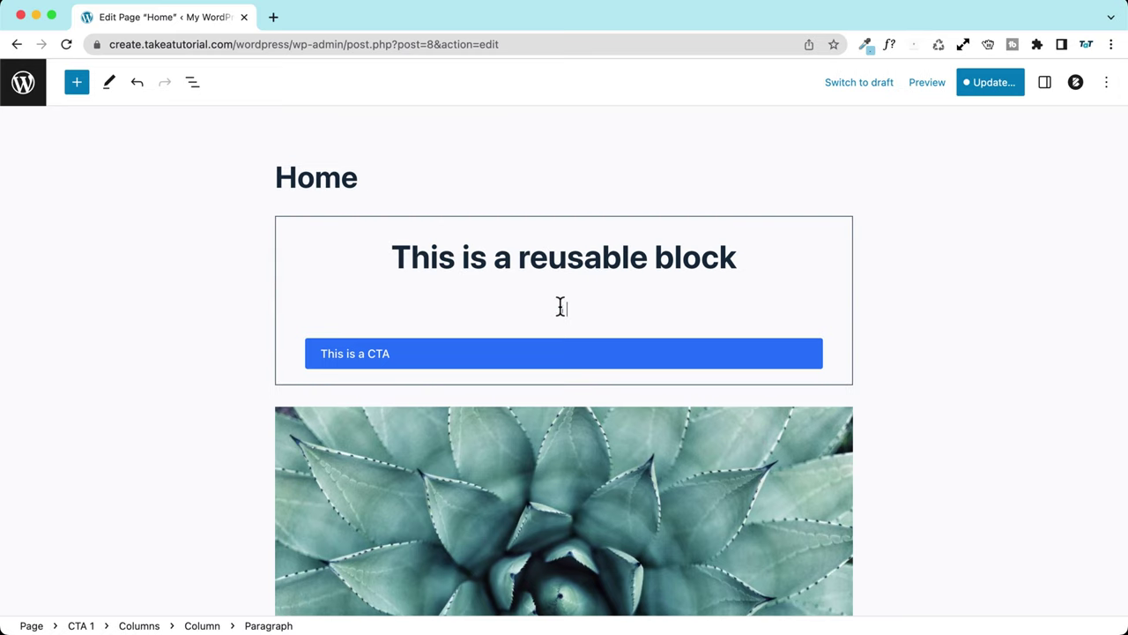
pyautogui.write('I I edit this block!')
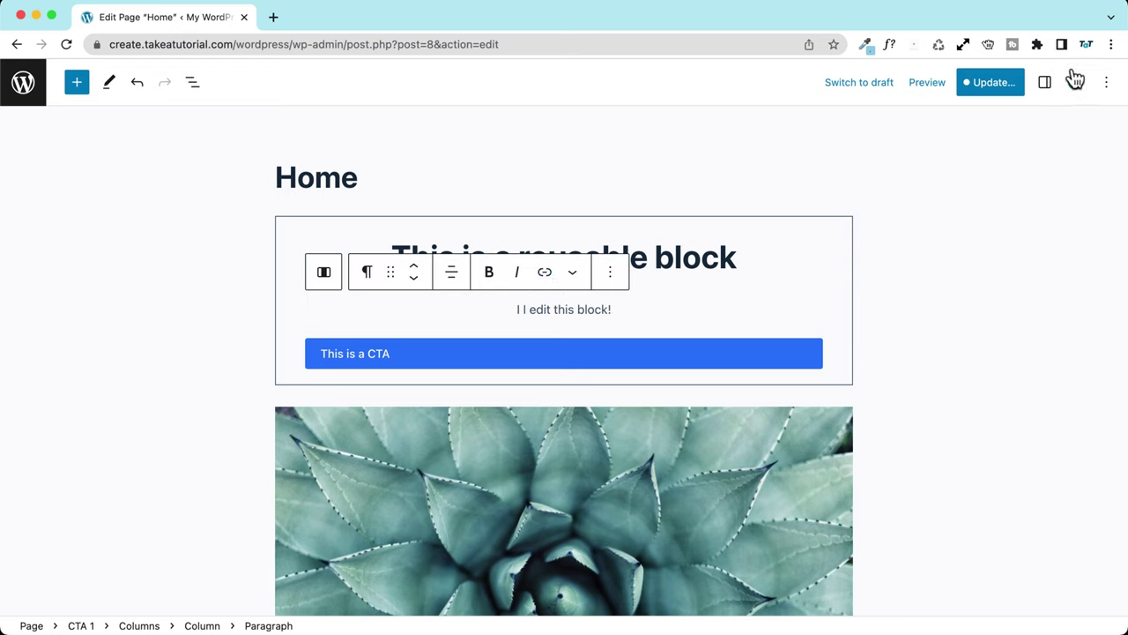
pyautogui.click(990, 82)
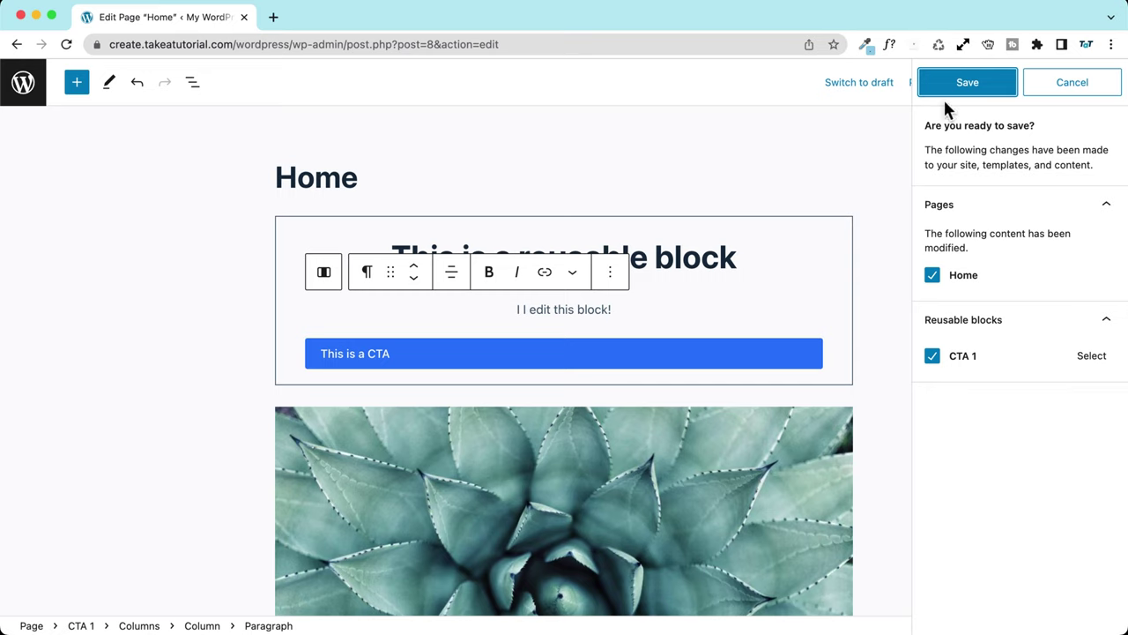
pyautogui.click(964, 80)
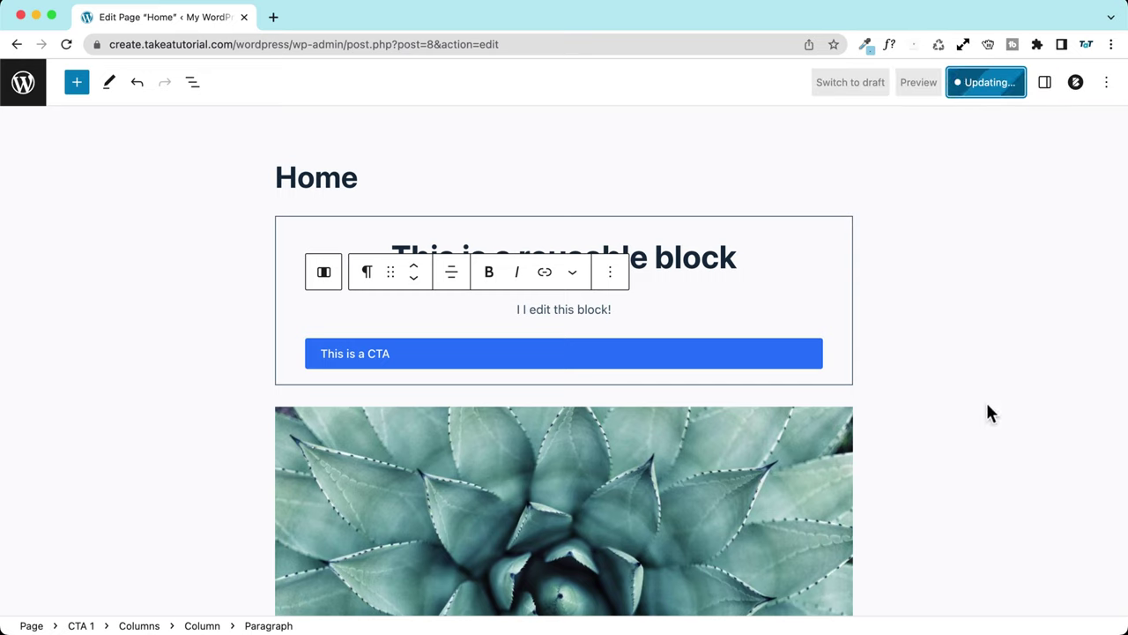
# - Select the whole CTA 1 reusable block and show the page's block structure in List View
pyautogui.click(327, 234)
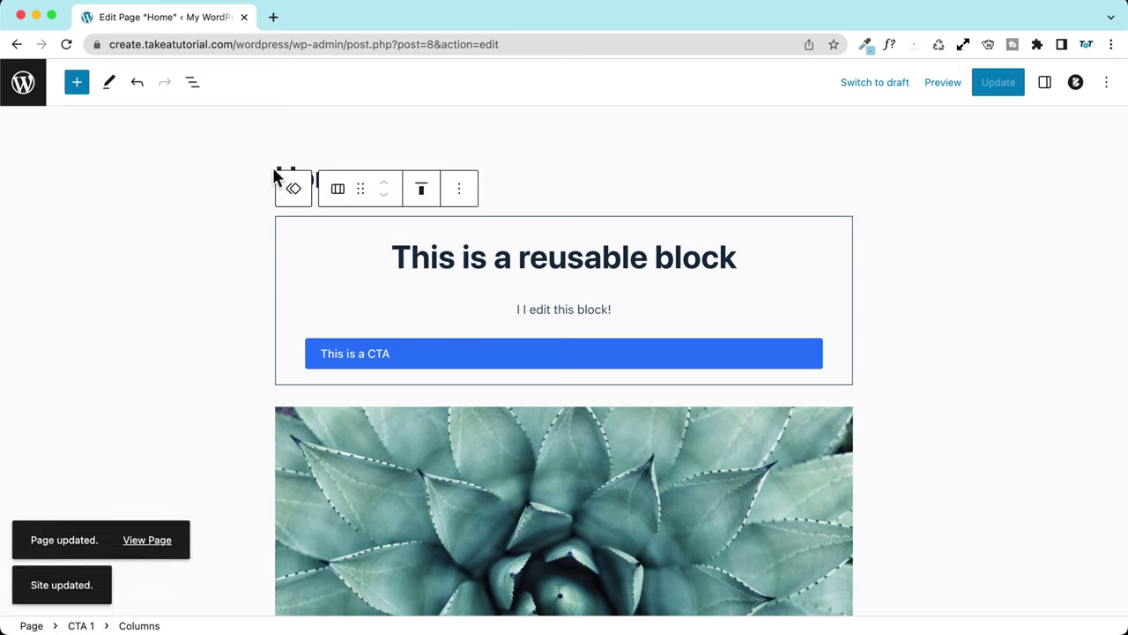
pyautogui.click(320, 160)
pyautogui.click(290, 241)
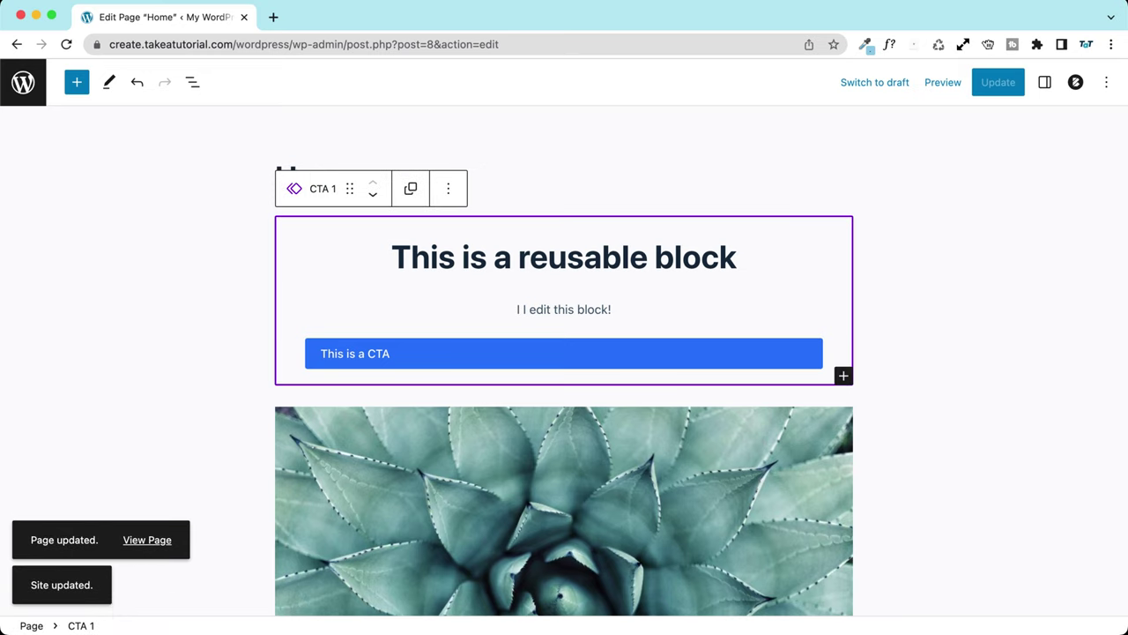
pyautogui.click(193, 82)
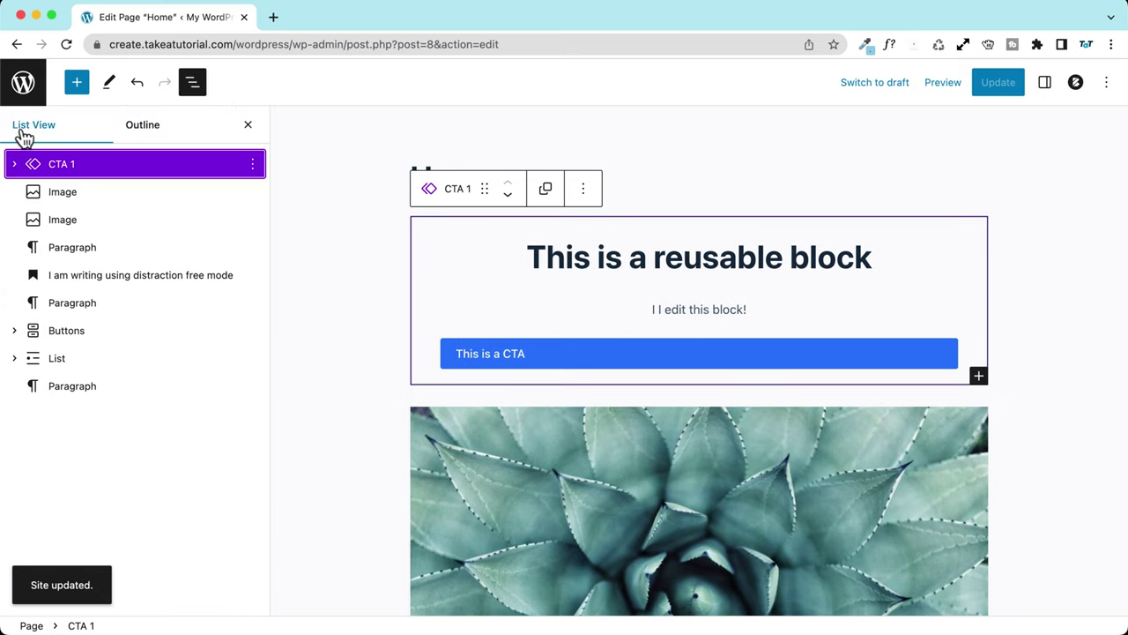
pyautogui.click(191, 85)
pyautogui.click(190, 88)
# - Show the document Outline and examine the page's character count, word count and reading time
pyautogui.click(141, 136)
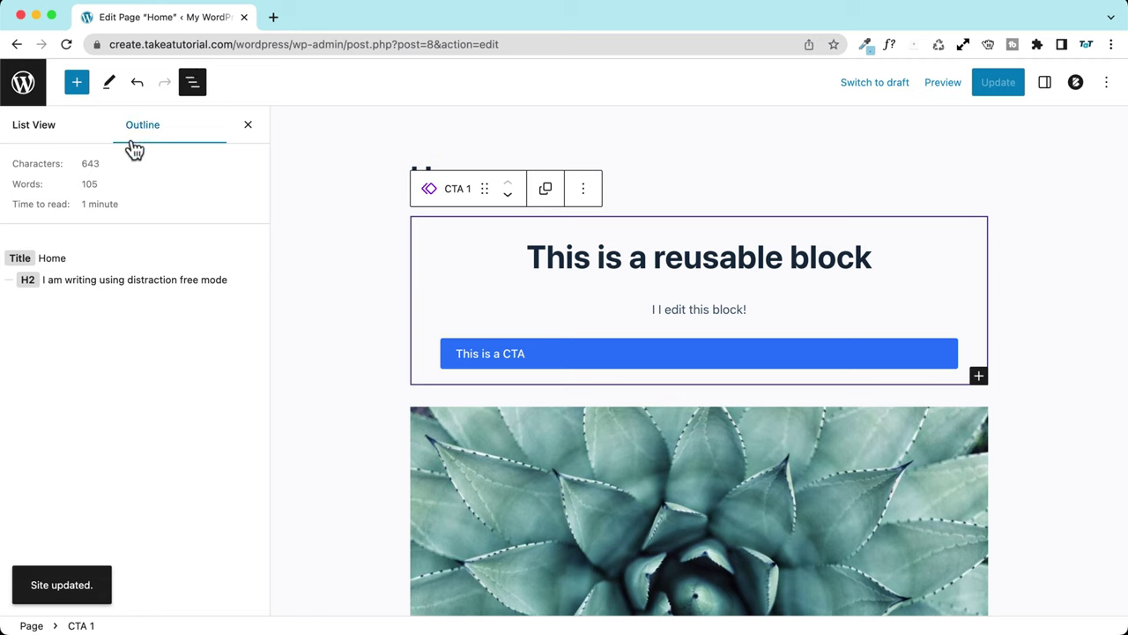
pyautogui.moveTo(82, 164); pyautogui.dragTo(123, 162)
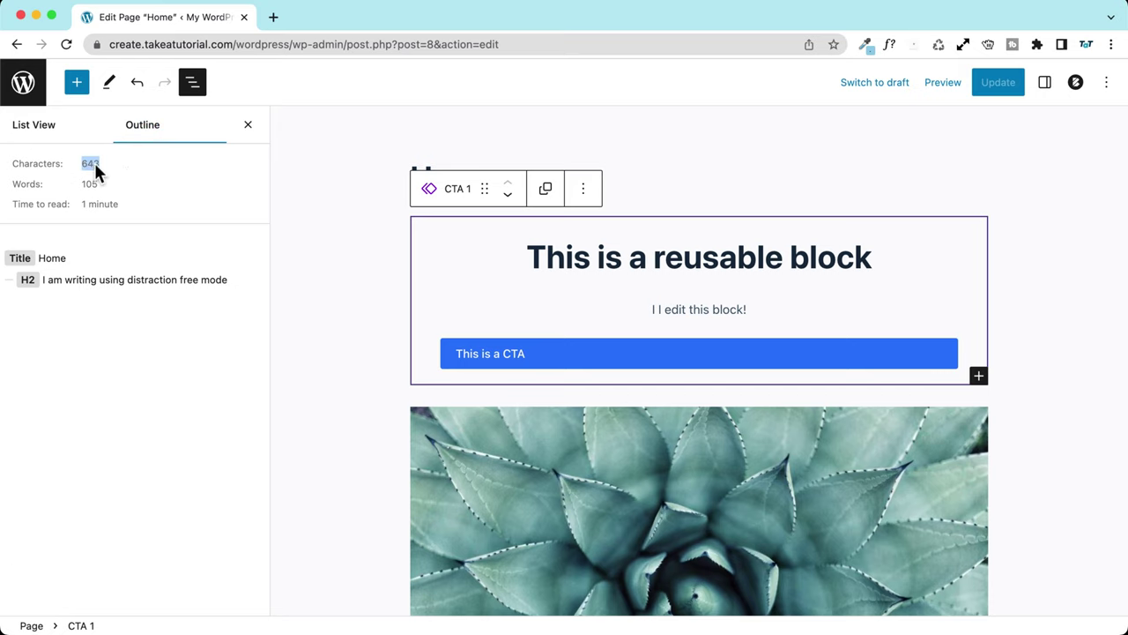
pyautogui.scroll(-10, 499, 315)
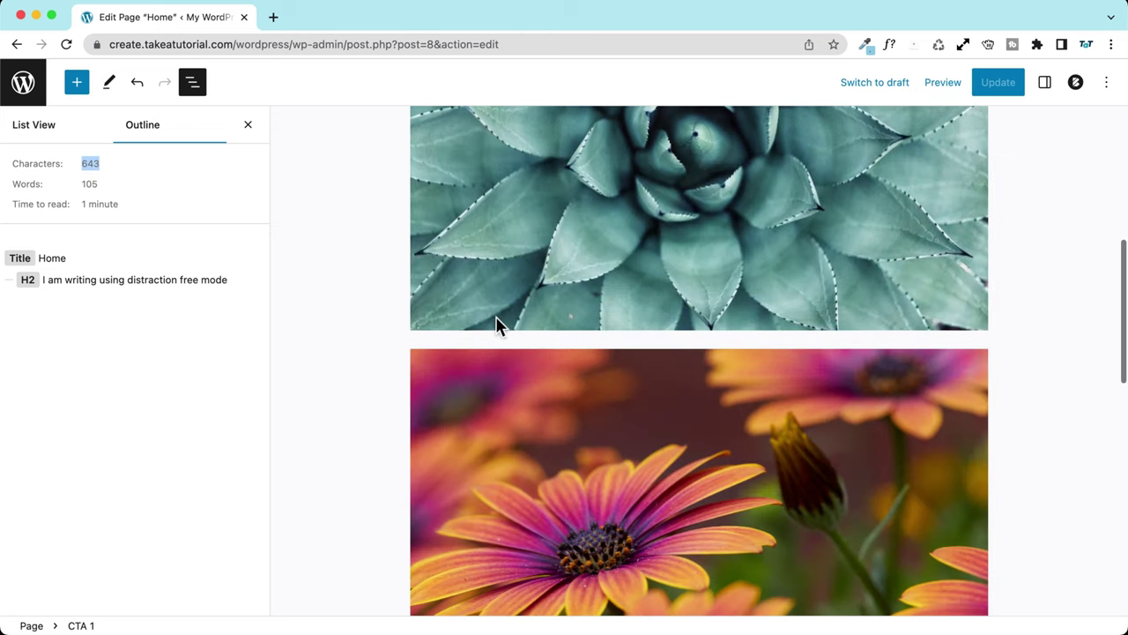
pyautogui.scroll(5, 458, 309)
pyautogui.moveTo(79, 203); pyautogui.dragTo(150, 194)
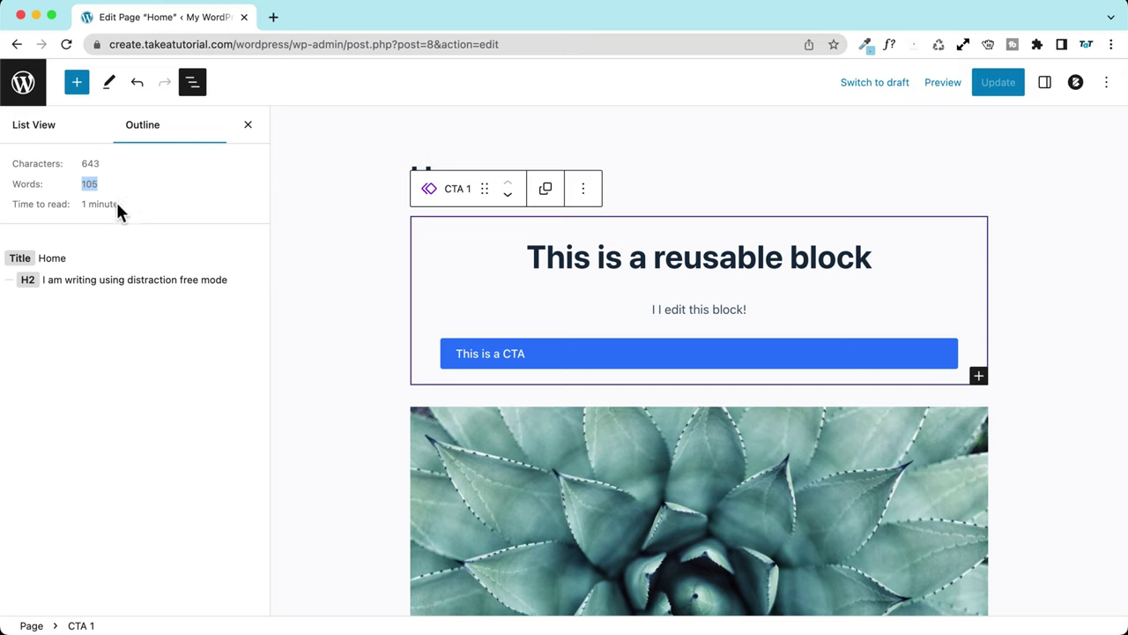
pyautogui.moveTo(78, 204); pyautogui.dragTo(146, 212)
# - Try the Outline's navigation by jumping repeatedly between the Home title and the H2 "I am writing using distraction free mode"
pyautogui.click(62, 281)
pyautogui.click(49, 262)
pyautogui.click(62, 280)
pyautogui.click(51, 263)
pyautogui.click(60, 282)
pyautogui.click(48, 258)
pyautogui.click(71, 283)
pyautogui.click(49, 265)
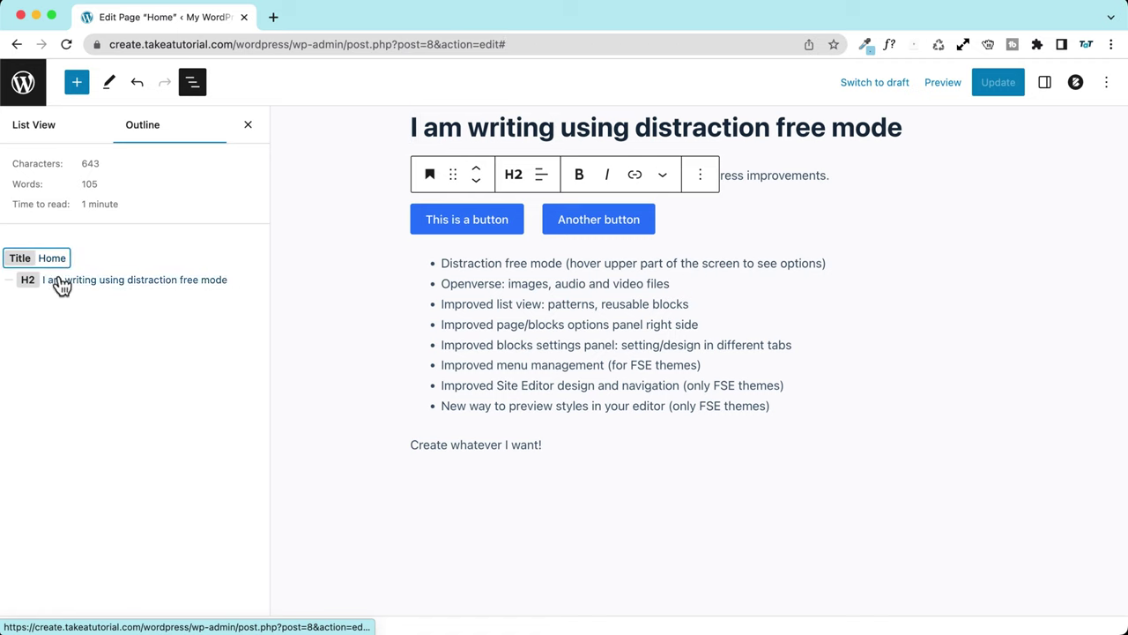
pyautogui.click(61, 283)
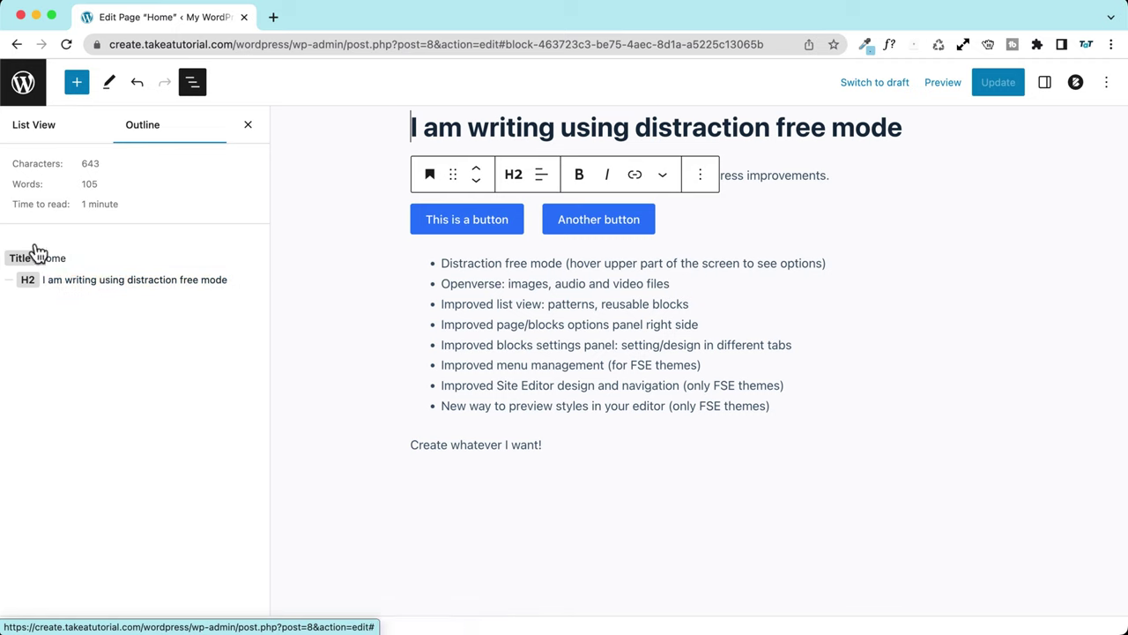
pyautogui.click(70, 279)
pyautogui.click(44, 259)
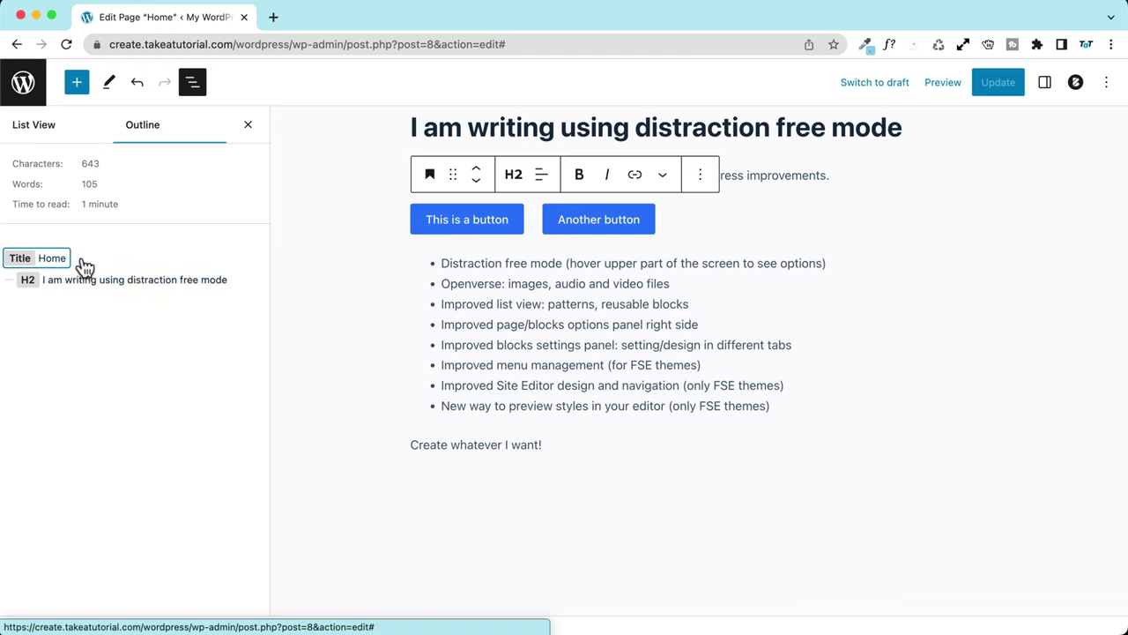
# - Return to List View, check the CTA 1 block's expand control, and close the document overview
pyautogui.click(32, 137)
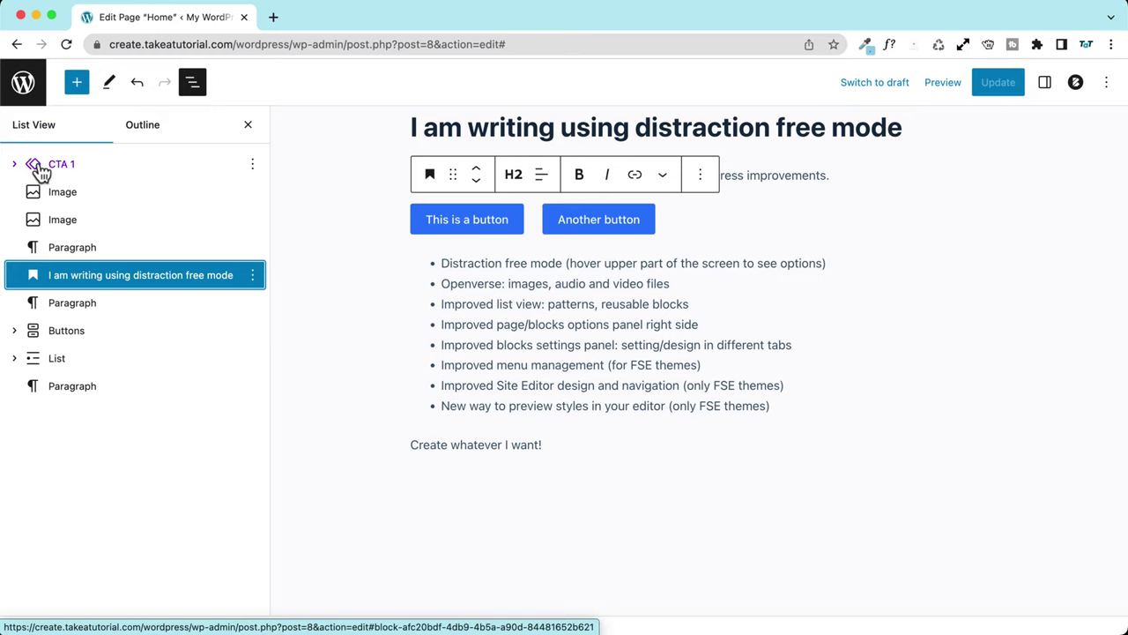
pyautogui.click(14, 166)
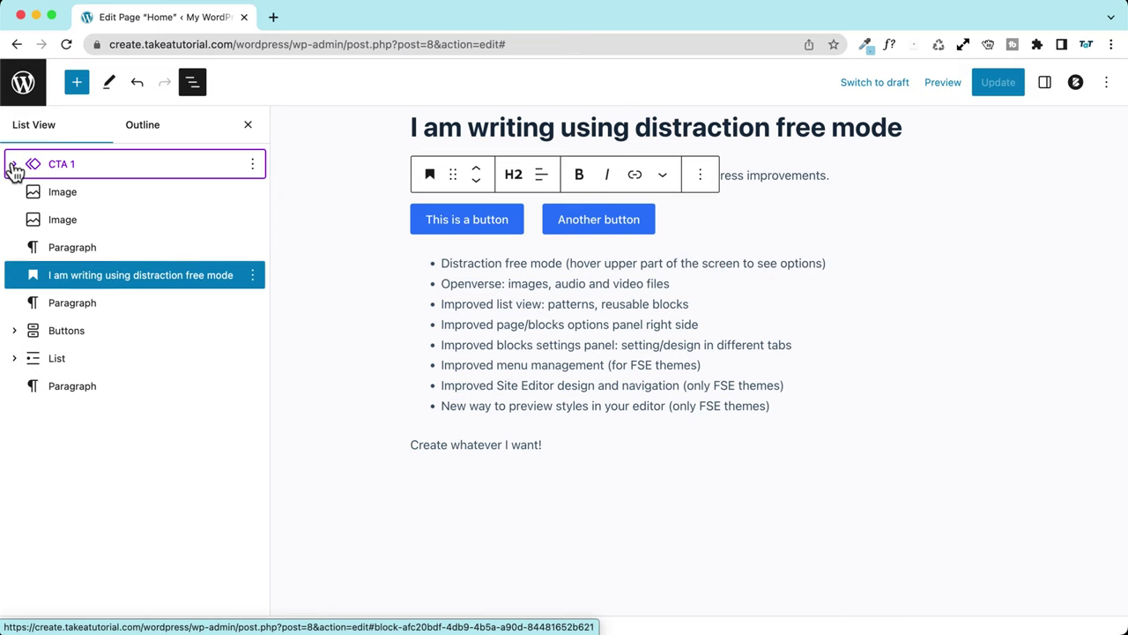
pyautogui.click(14, 165)
pyautogui.click(193, 84)
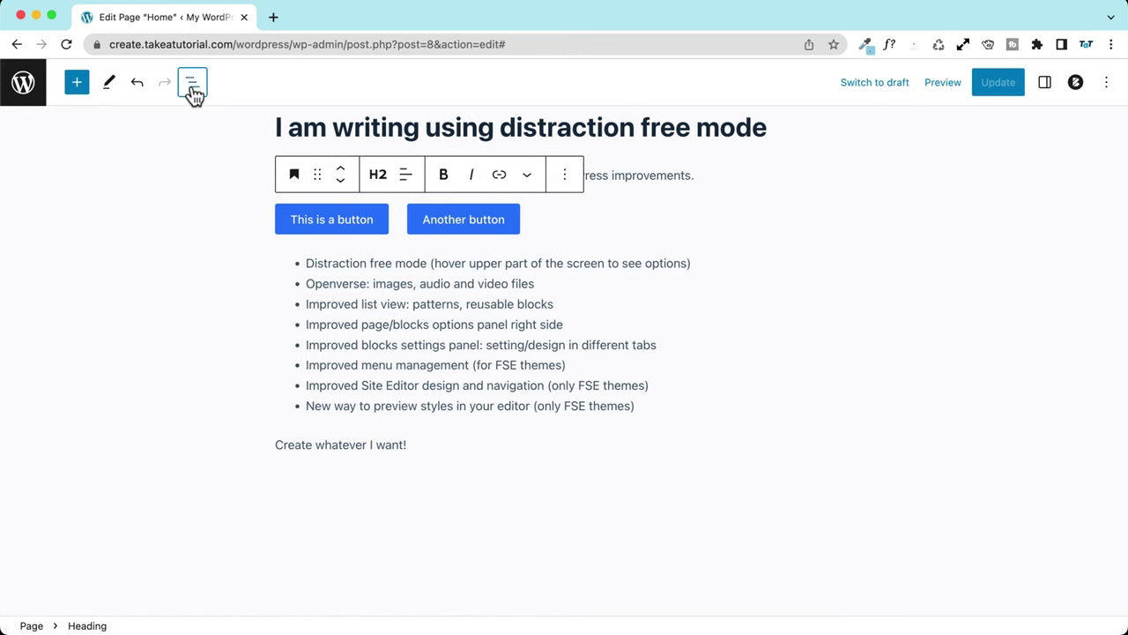
# - Explore all patterns from the block inserter, viewing the Posts, Text and Call to Action categories, and close the pattern explorer
pyautogui.click(77, 83)
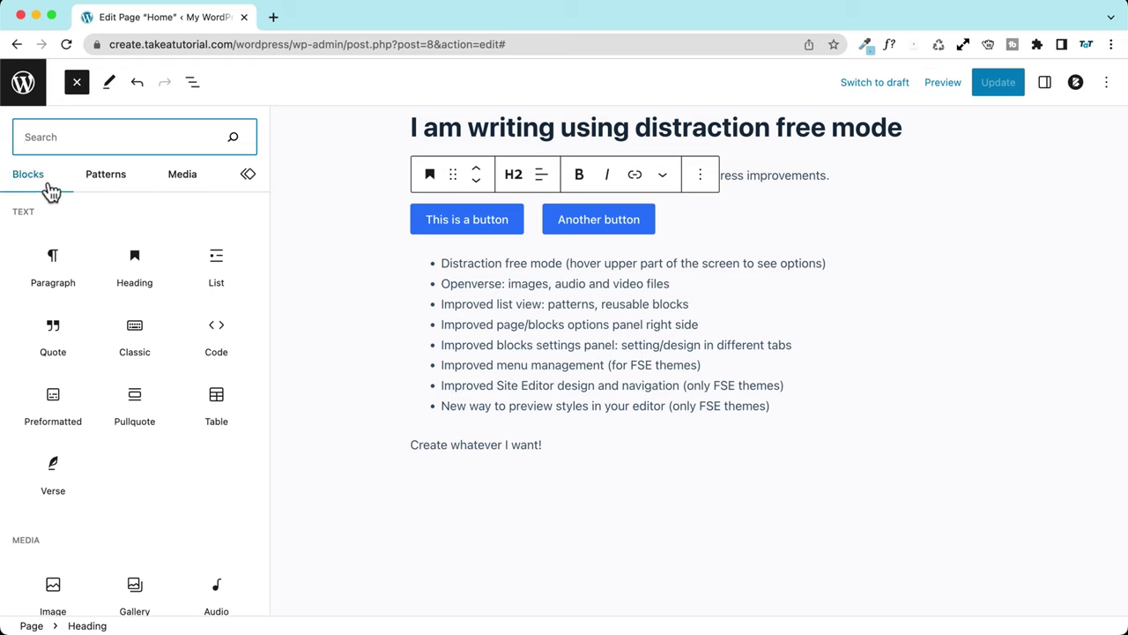
pyautogui.click(114, 187)
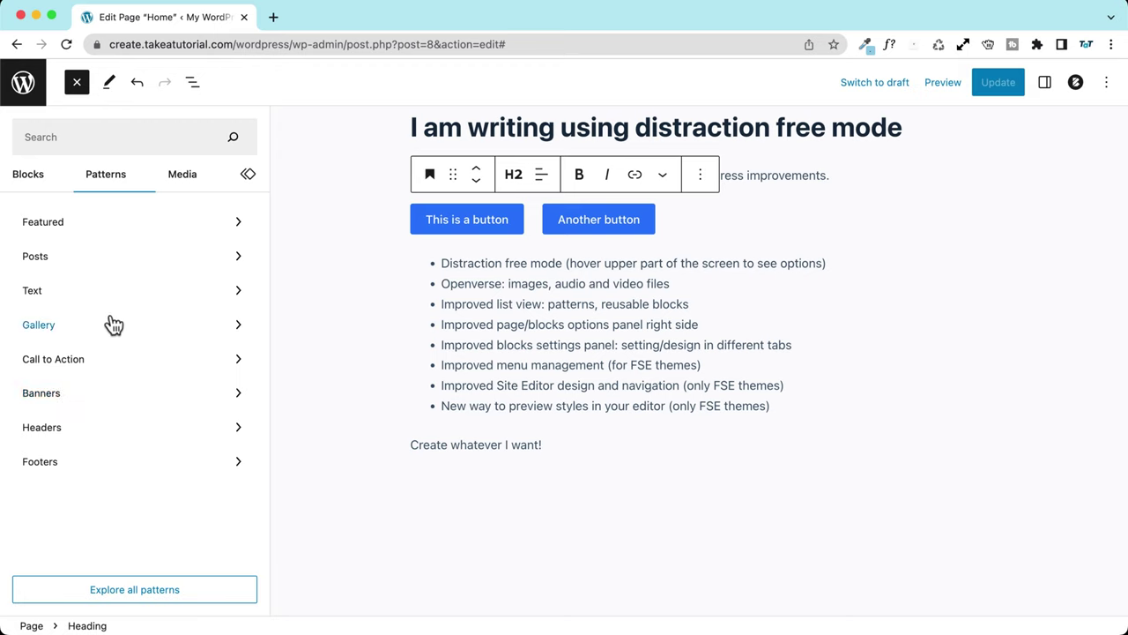
pyautogui.click(119, 603)
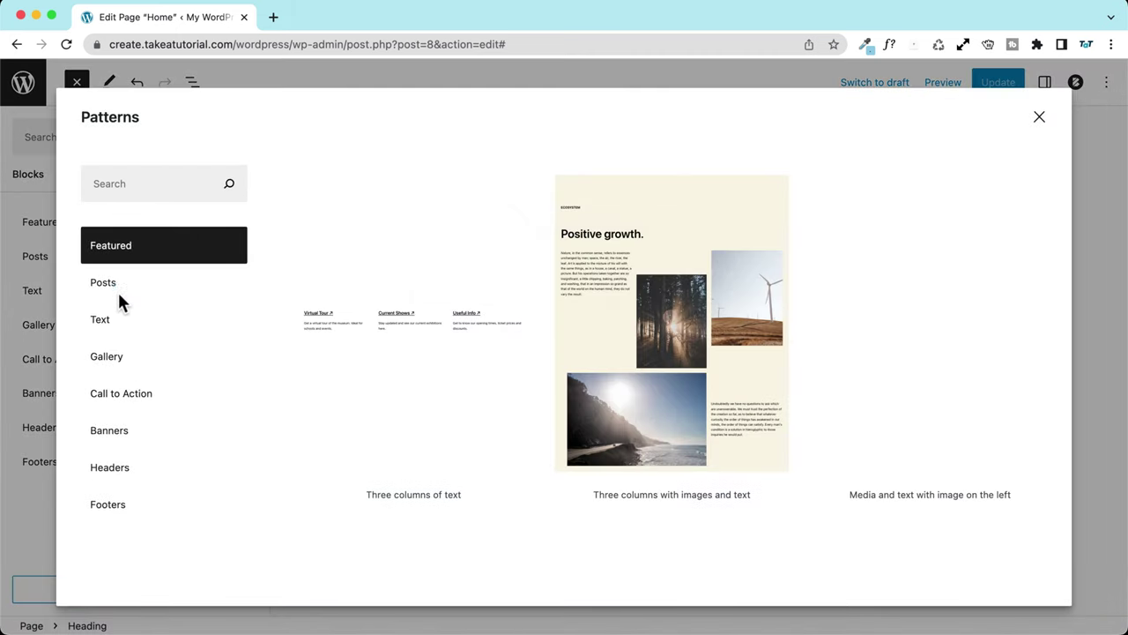
pyautogui.click(114, 293)
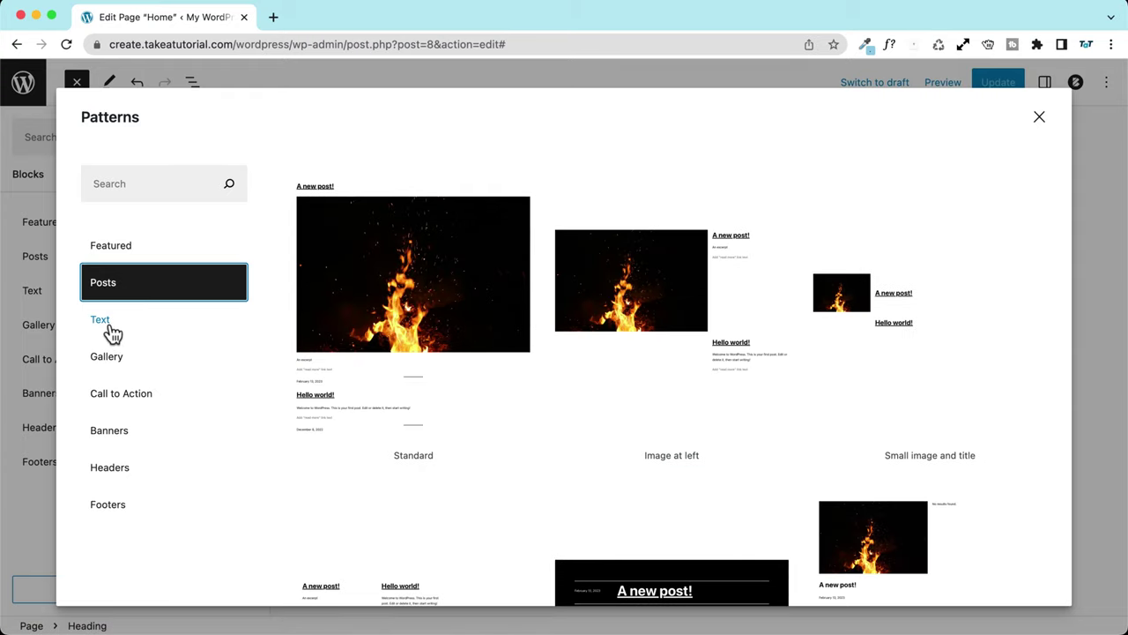
pyautogui.click(113, 333)
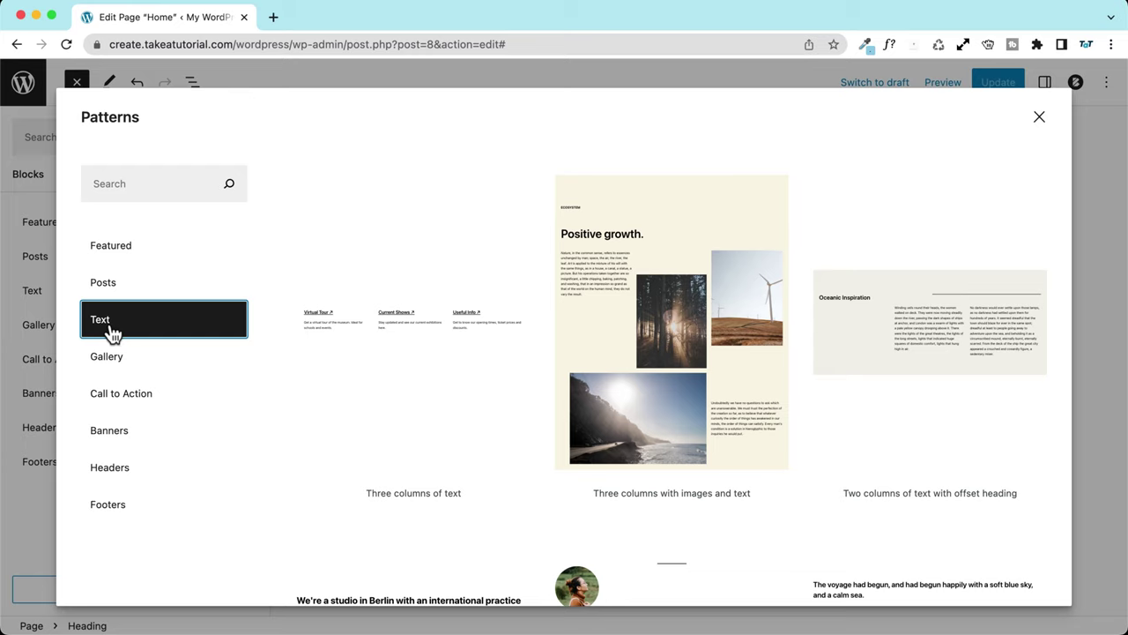
pyautogui.click(134, 401)
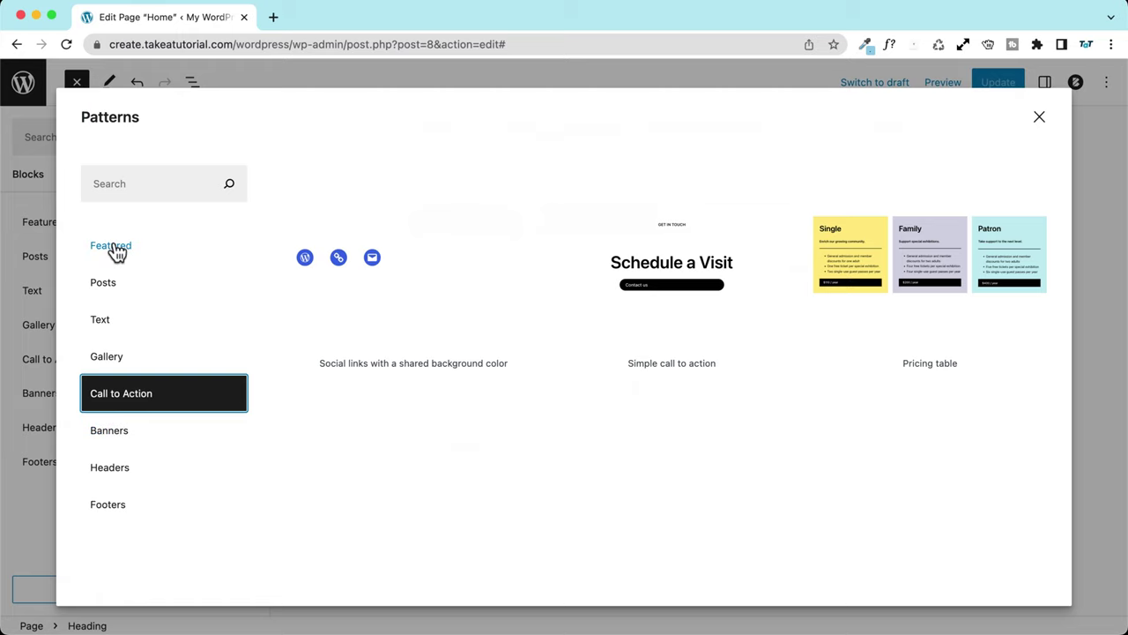
pyautogui.click(1037, 120)
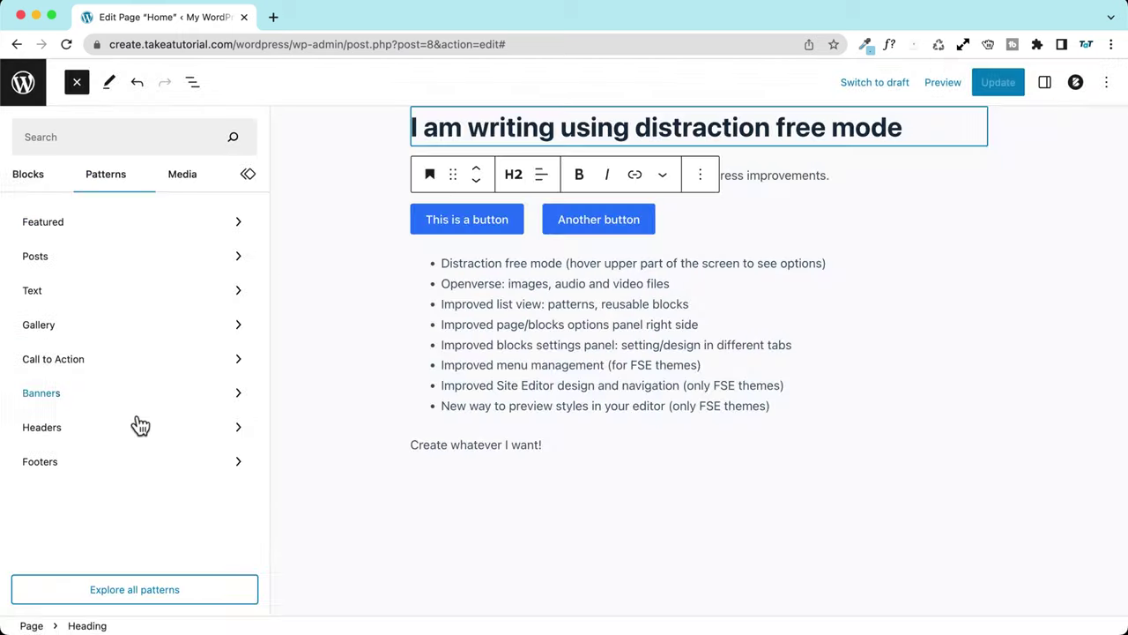
# - Preview the Featured, Posts, Text, Gallery and Call to Action patterns directly within the block inserter
pyautogui.click(62, 231)
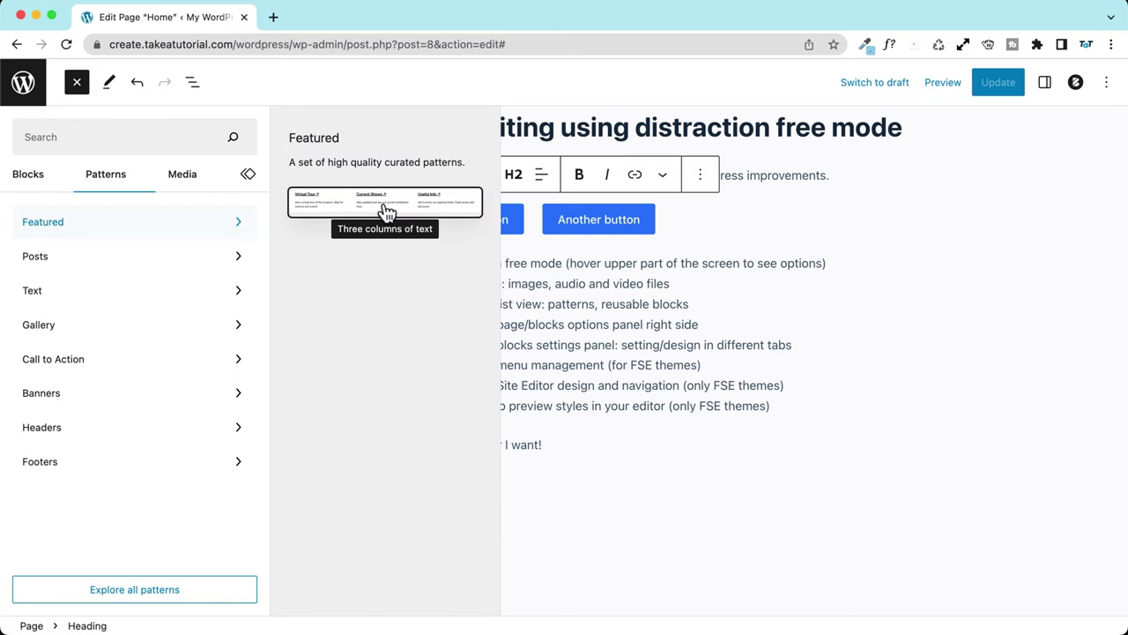
pyautogui.click(158, 256)
pyautogui.click(120, 290)
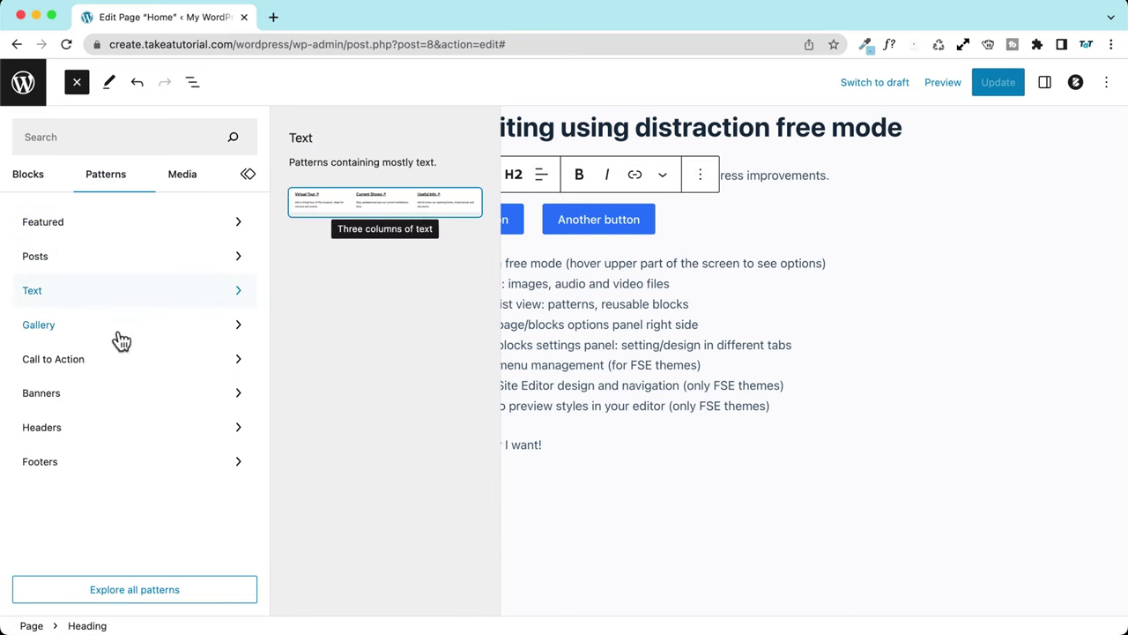
pyautogui.click(113, 325)
pyautogui.click(124, 359)
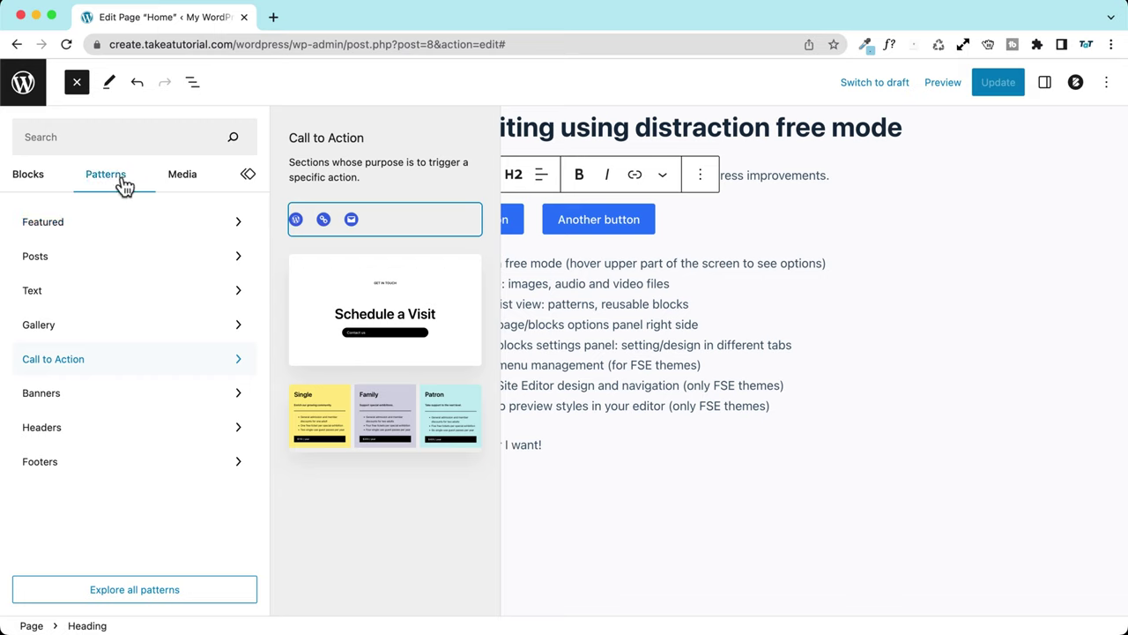
# - View the Images category in the inserter's media section, and open and close the full Media Library
pyautogui.click(182, 187)
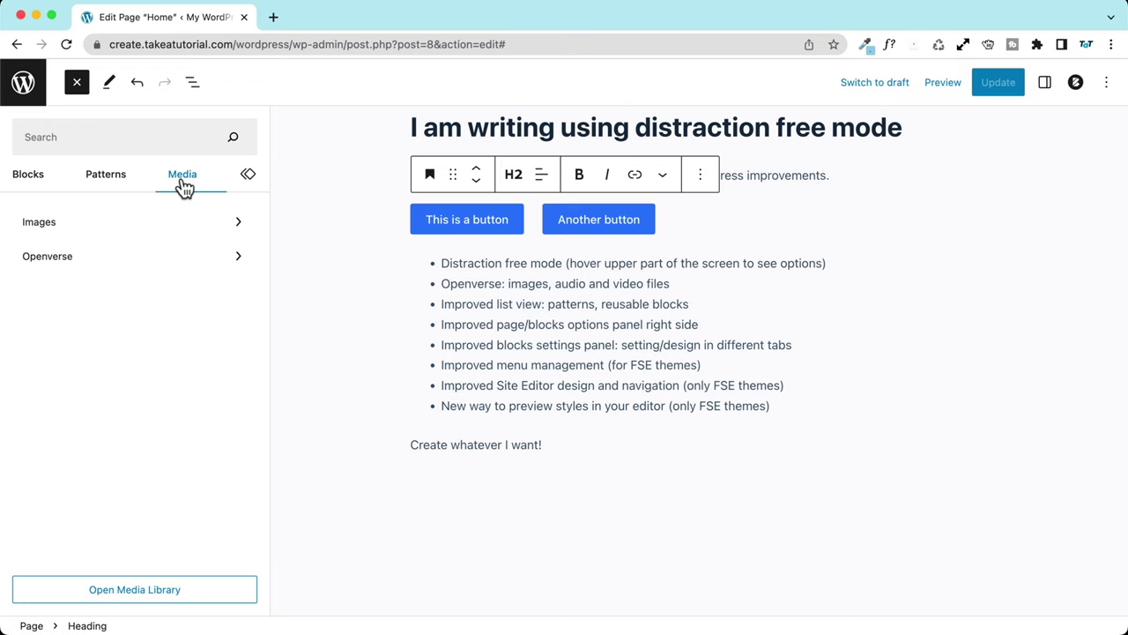
pyautogui.click(58, 228)
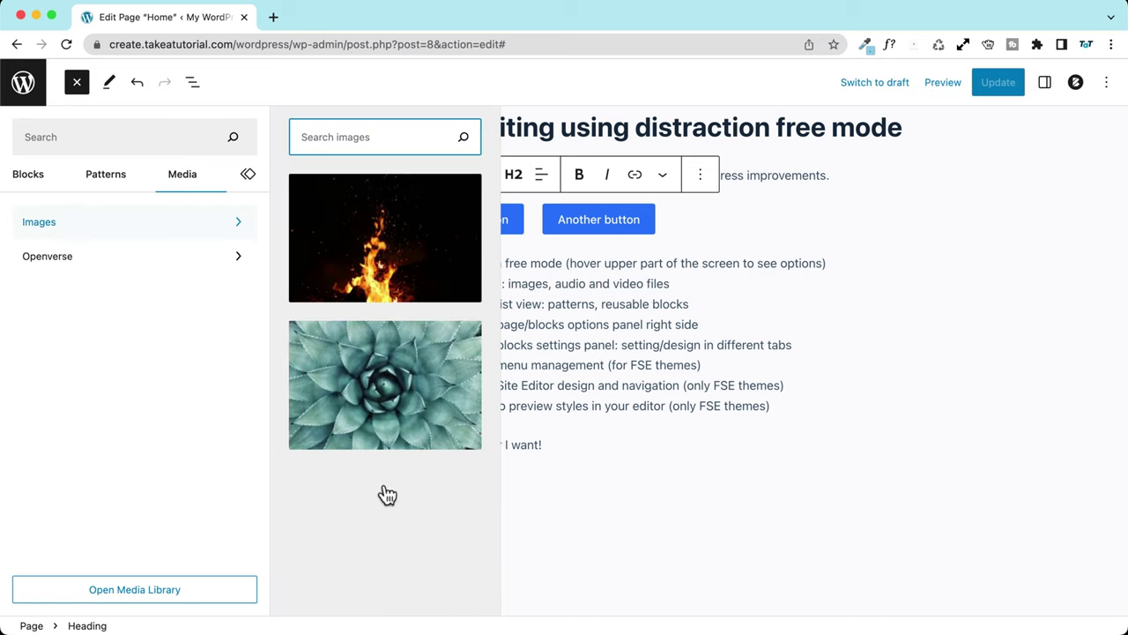
pyautogui.click(124, 590)
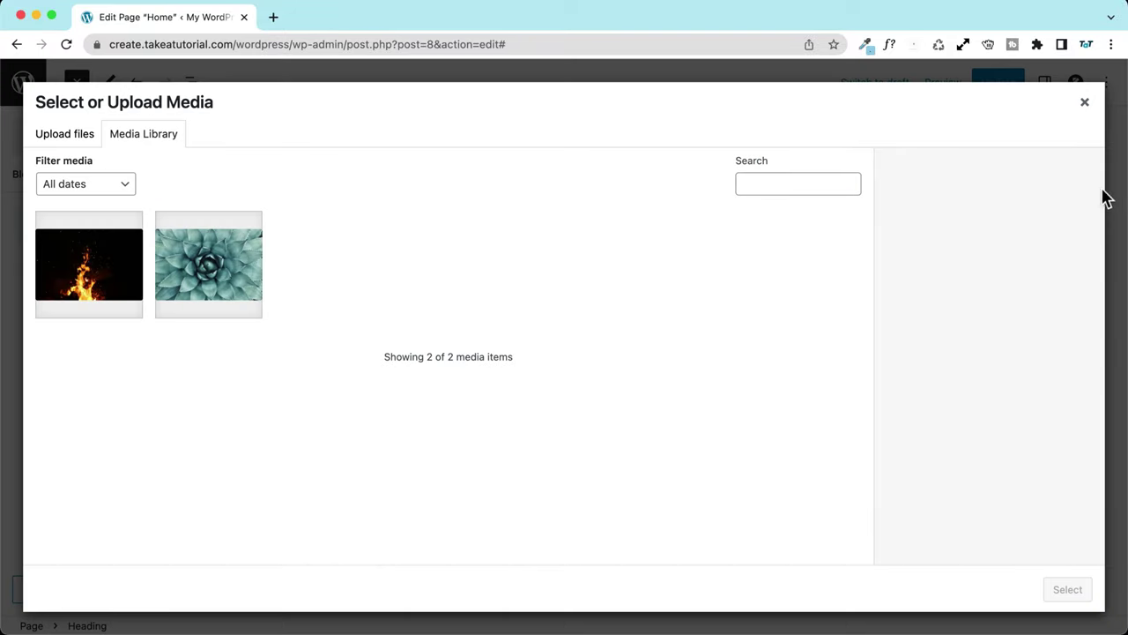
pyautogui.click(1084, 102)
# - Try the media image search with "image" and "image 1", and clear the search term
pyautogui.click(349, 134)
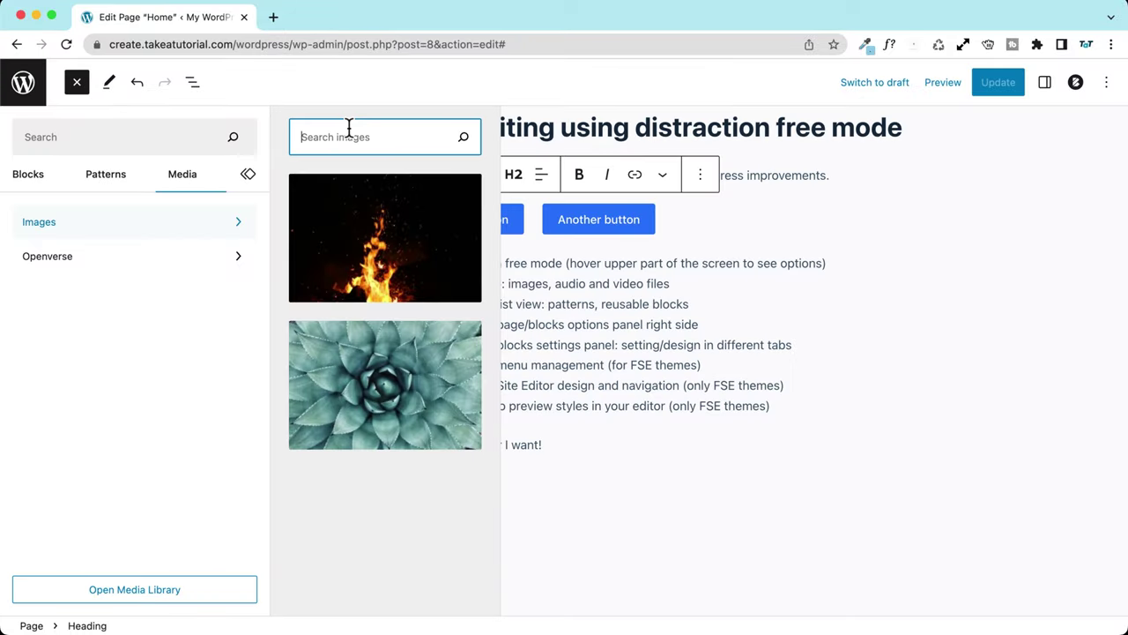
pyautogui.write('nat')
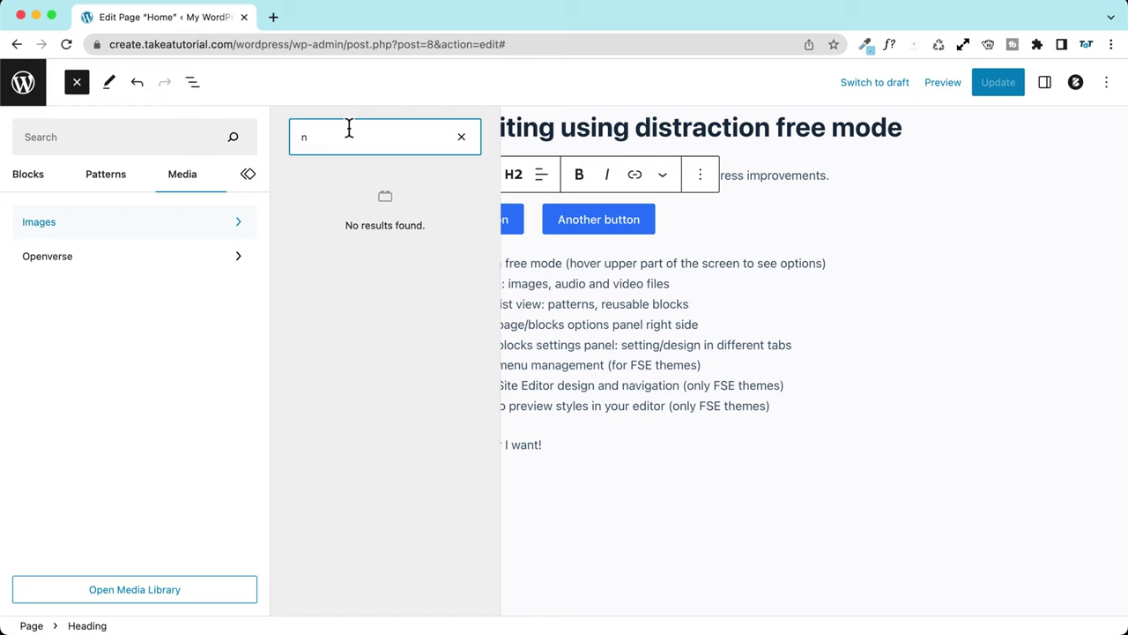
pyautogui.press('BackSpace')
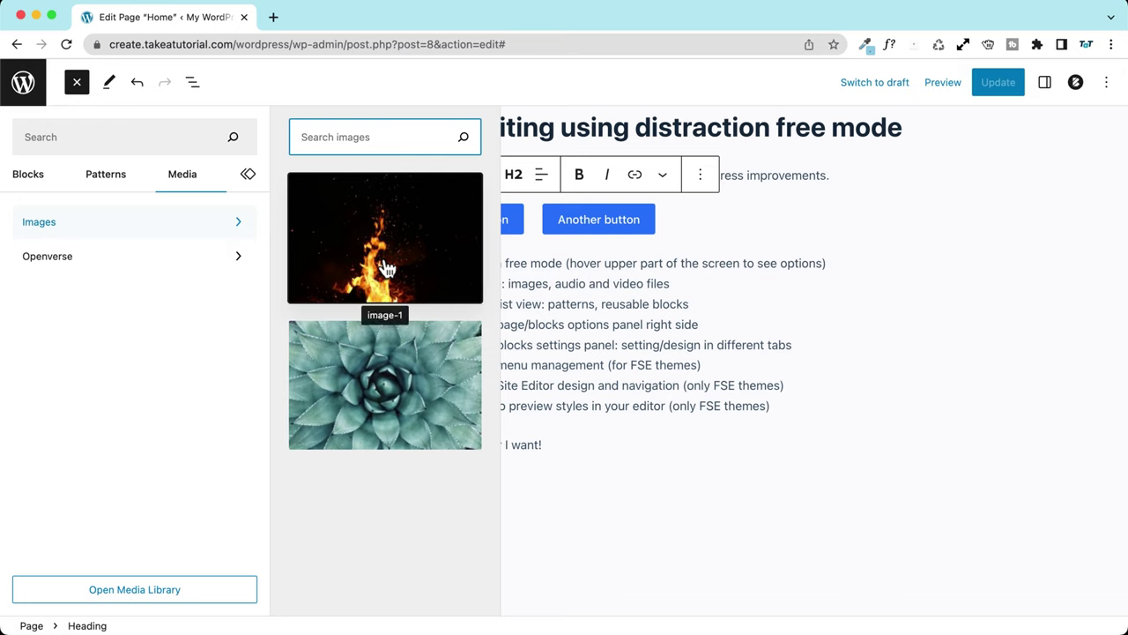
pyautogui.write('im')
pyautogui.press('BackSpace')
pyautogui.press('BackSpace')
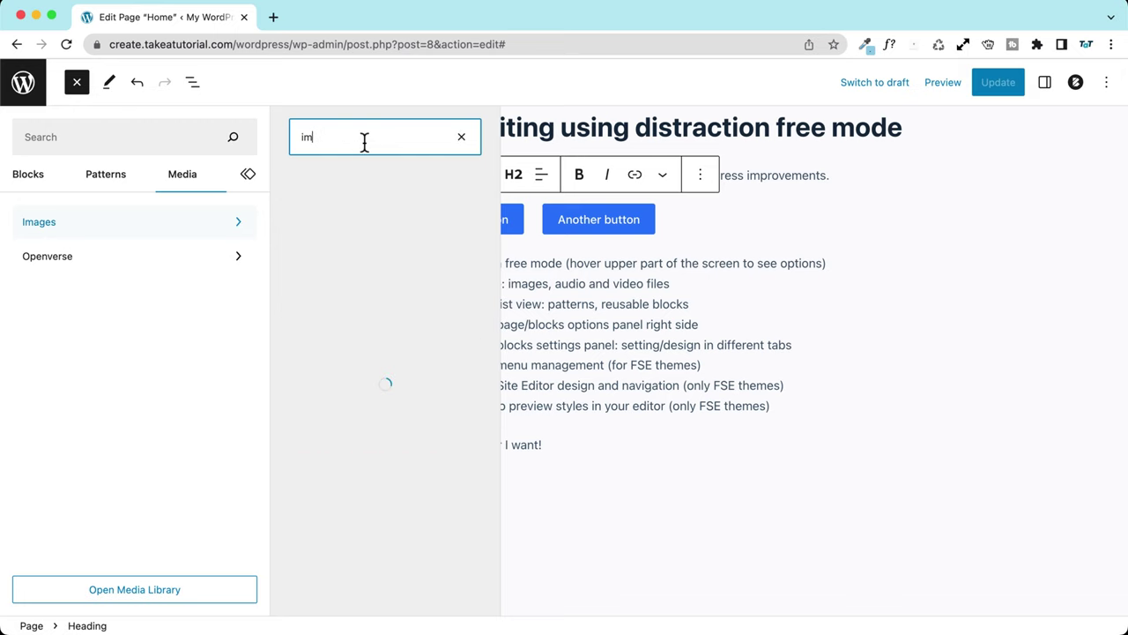
pyautogui.write('i')
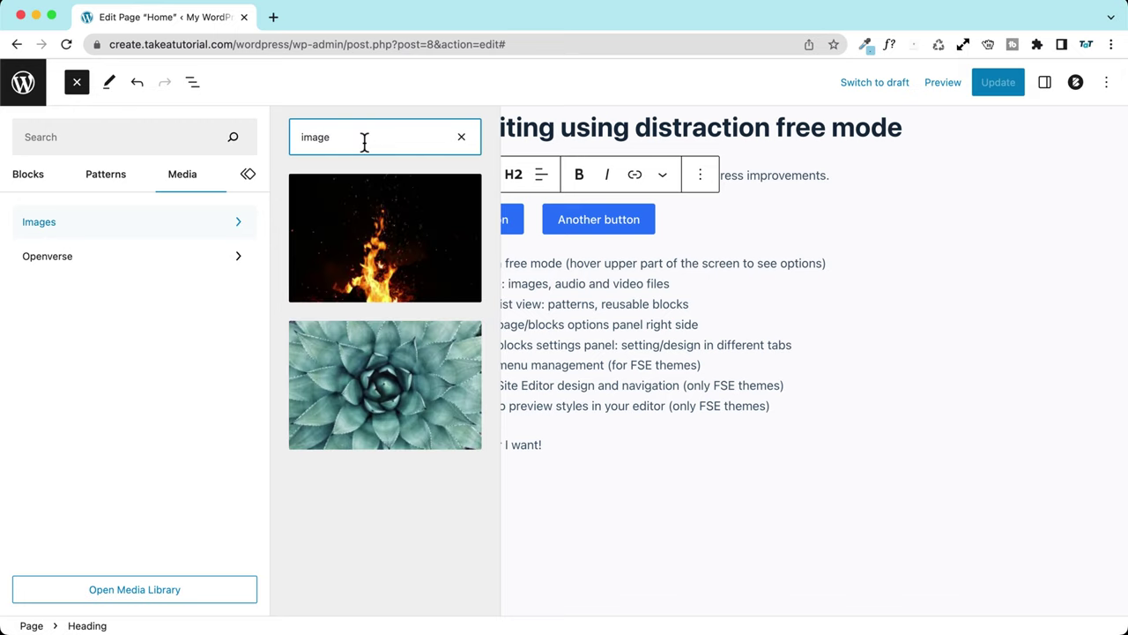
pyautogui.write('1')
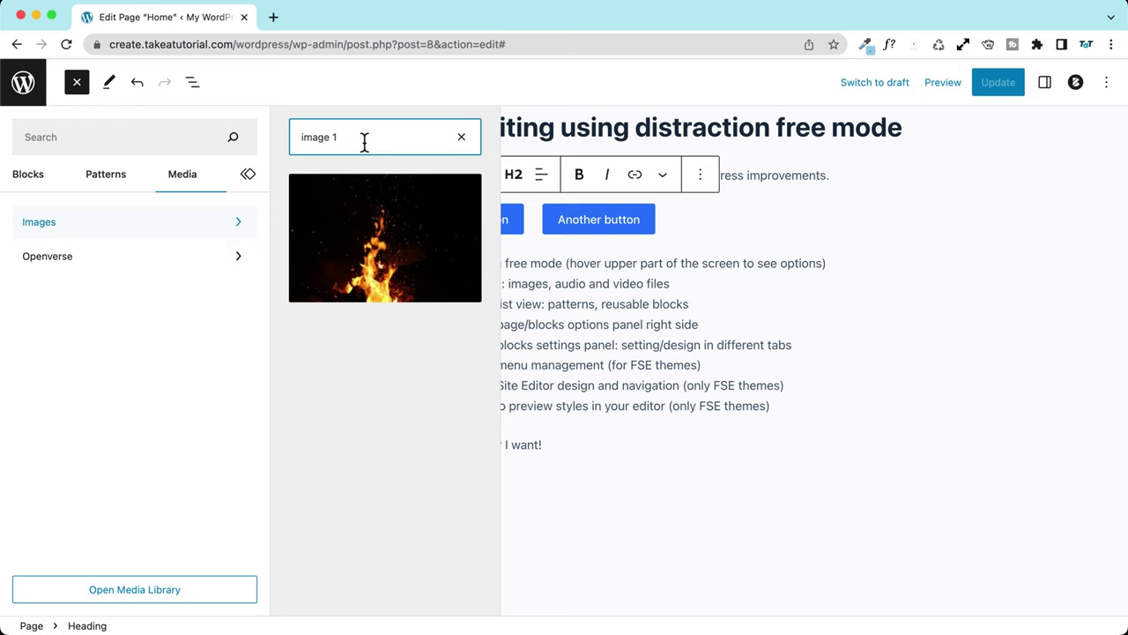
pyautogui.press('BackSpace')
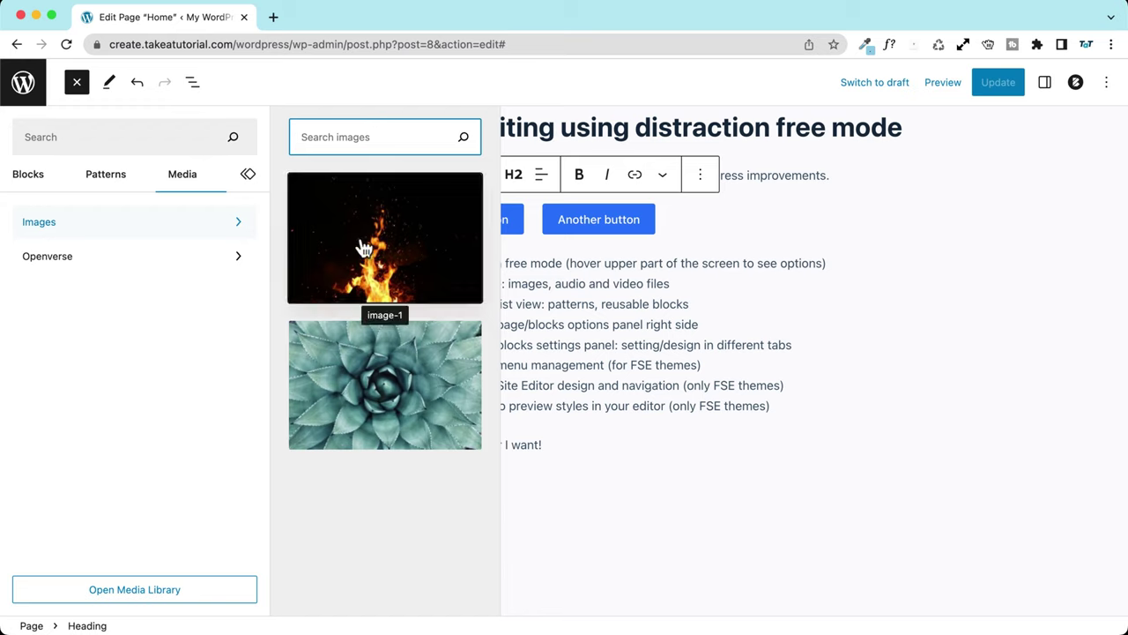
# - Search the Openverse media category for "nature" and browse through the resulting images
pyautogui.click(60, 270)
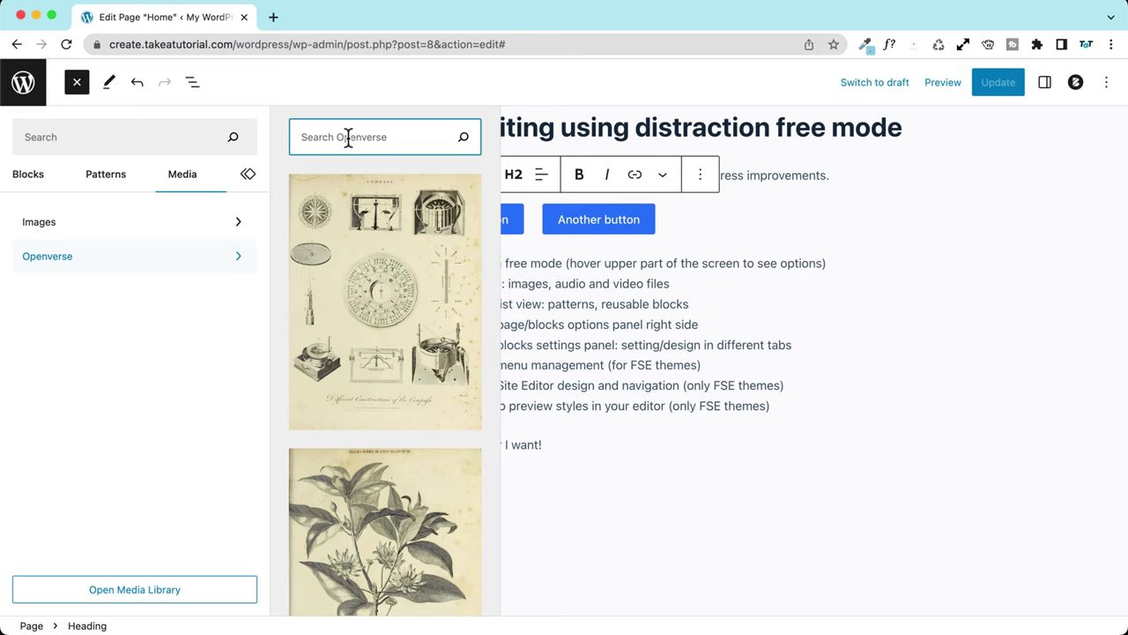
pyautogui.write('nat')
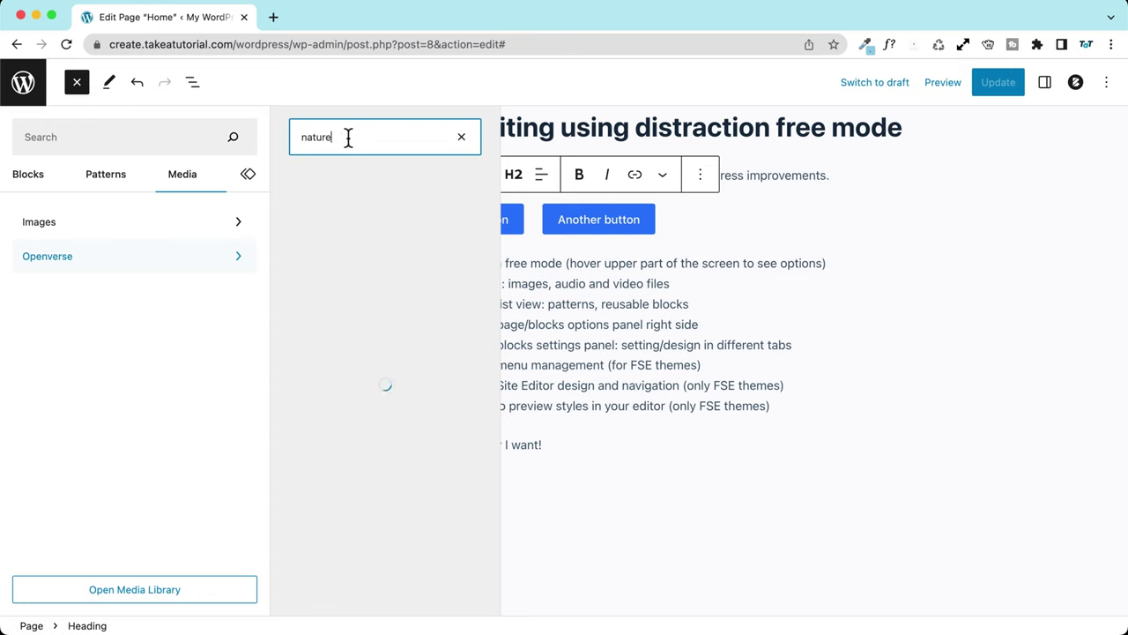
pyautogui.write('ure')
pyautogui.scroll(-3, 344, 264)
pyautogui.scroll(-10, 344, 269)
pyautogui.scroll(-4, 342, 270)
pyautogui.scroll(5, 342, 269)
pyautogui.scroll(5, 342, 271)
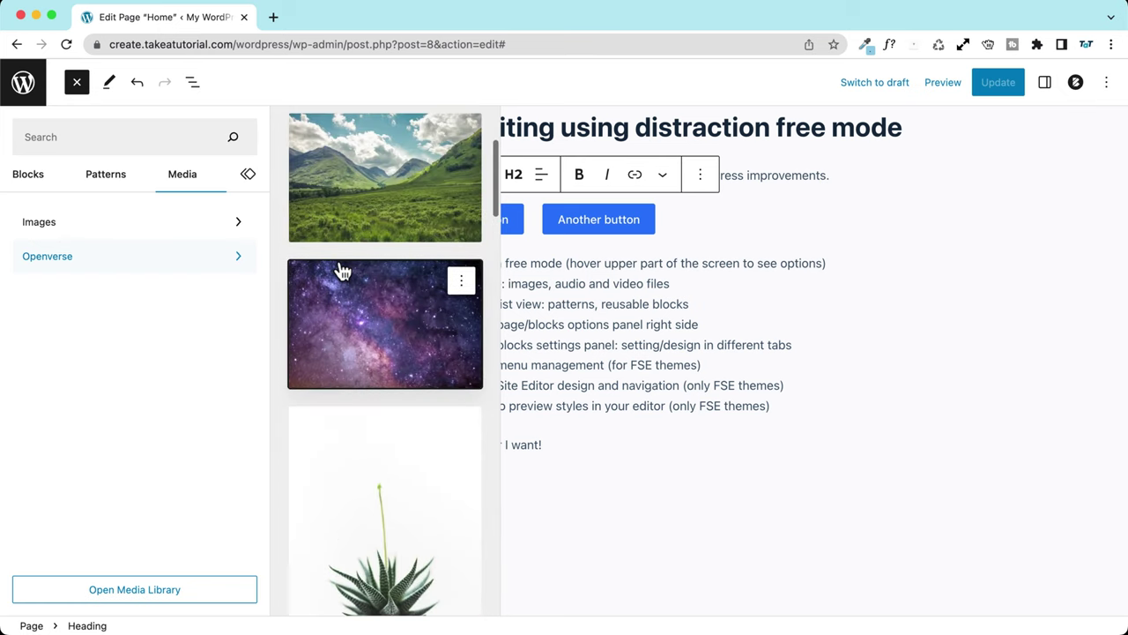
# - Open openverse.org in a new browser tab and check the content types its search can be limited to
pyautogui.click(273, 18)
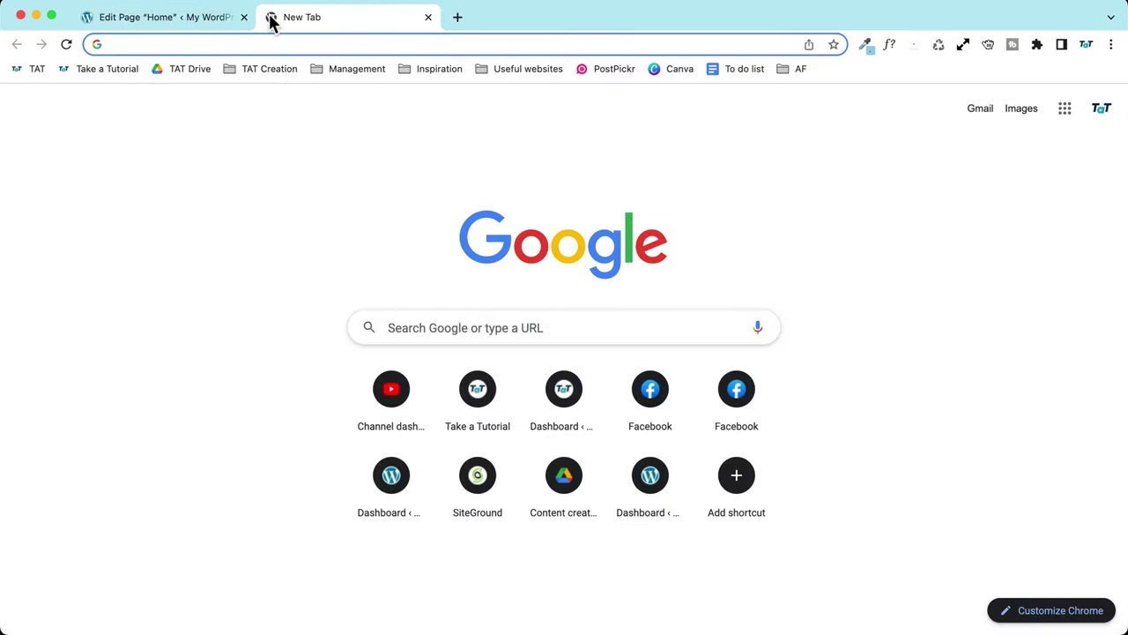
pyautogui.write('open')
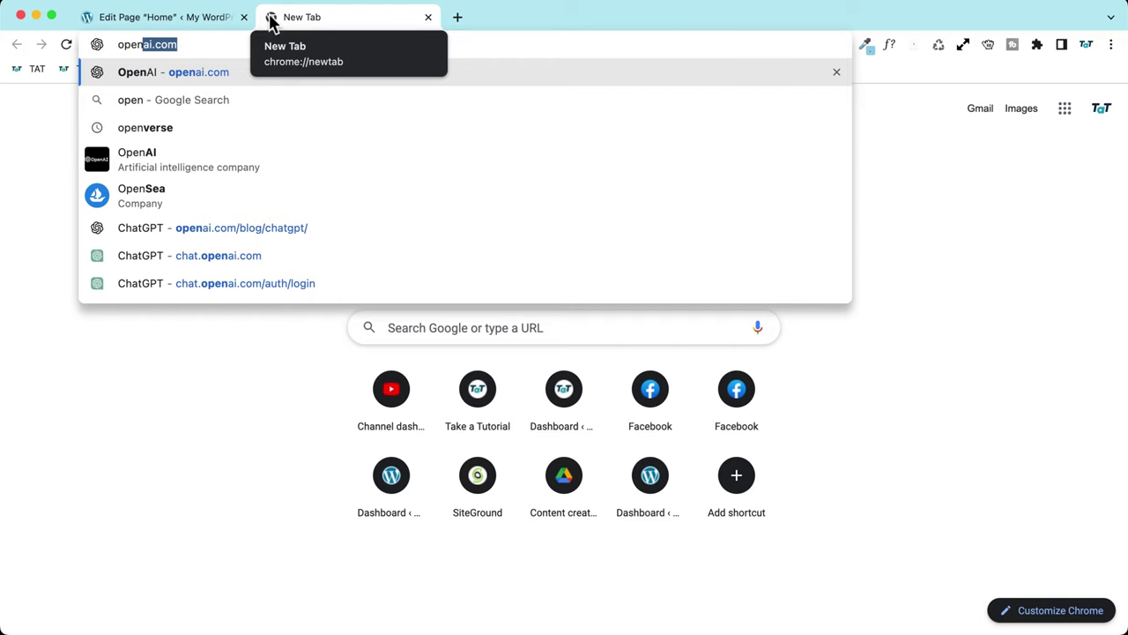
pyautogui.write('verse.org')
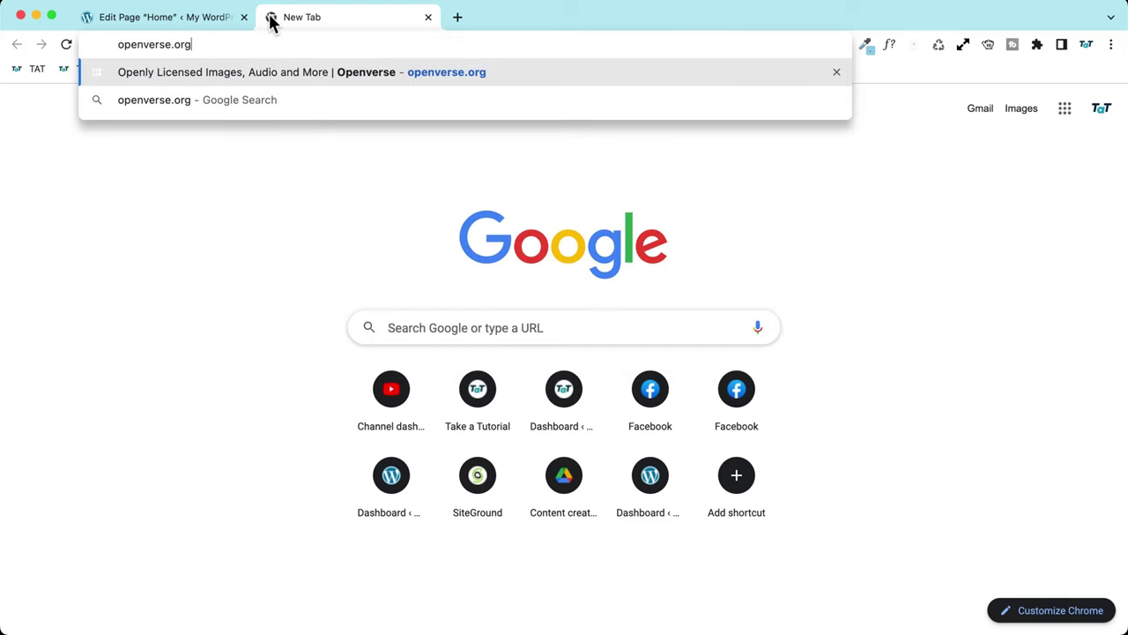
pyautogui.press('Return')
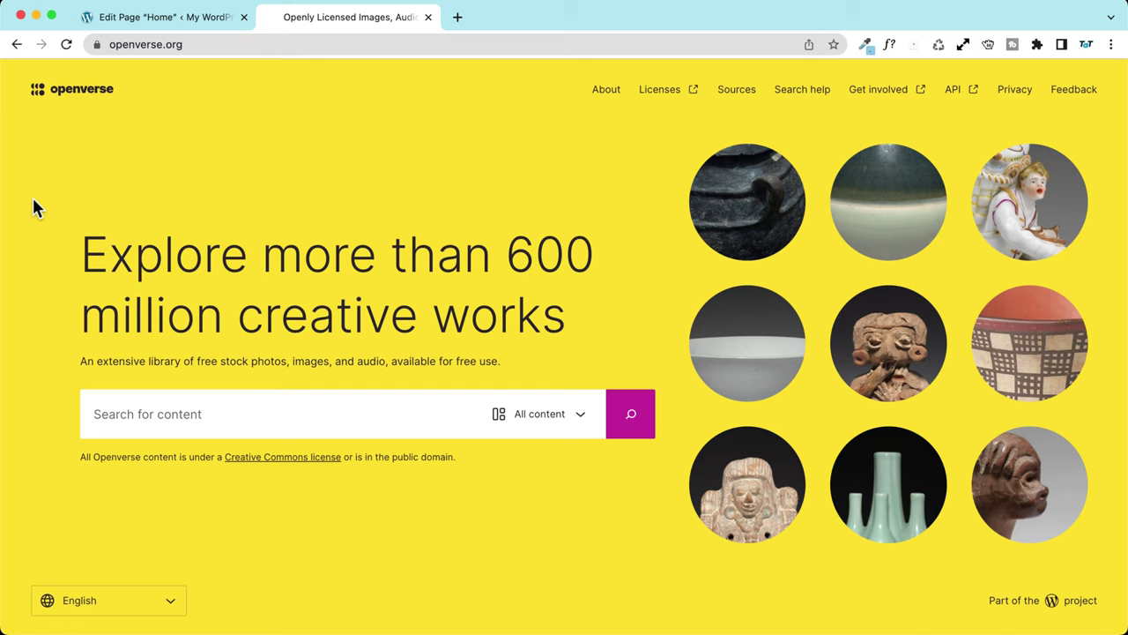
pyautogui.click(568, 428)
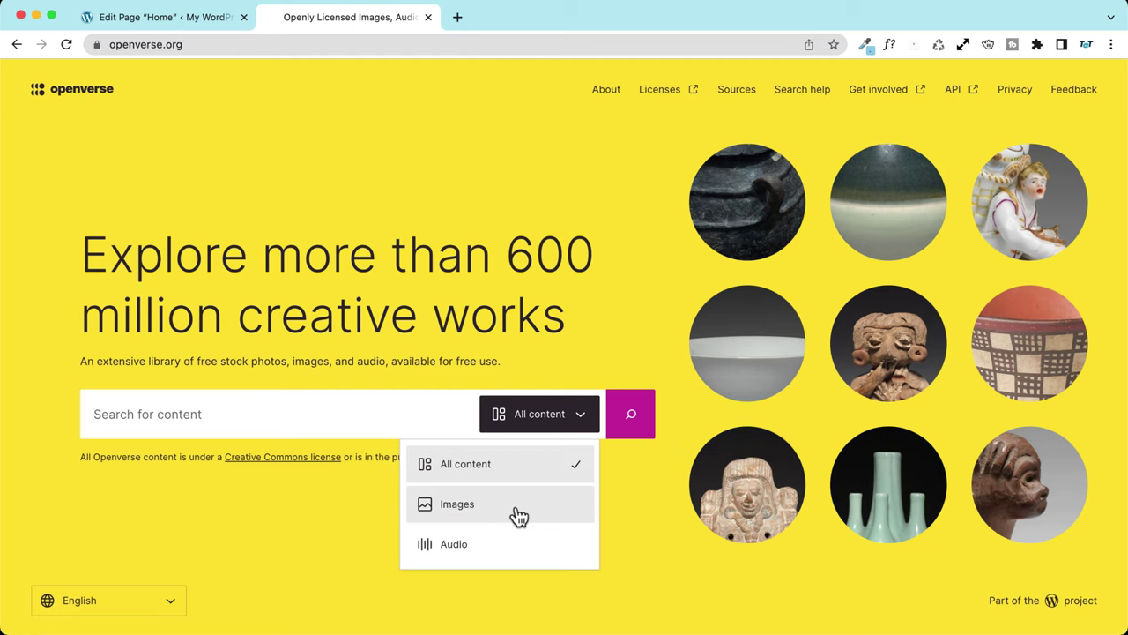
pyautogui.click(298, 407)
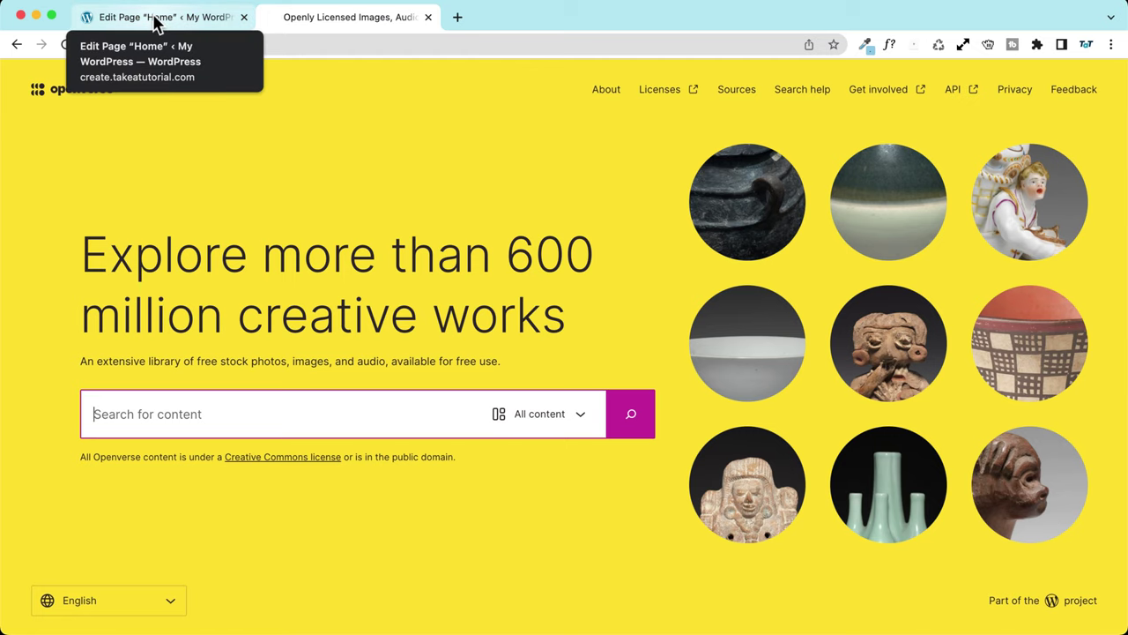
# - Return to the Home page editor and insert the Openverse image "Nature Landscape" below the H2 heading
pyautogui.click(129, 124)
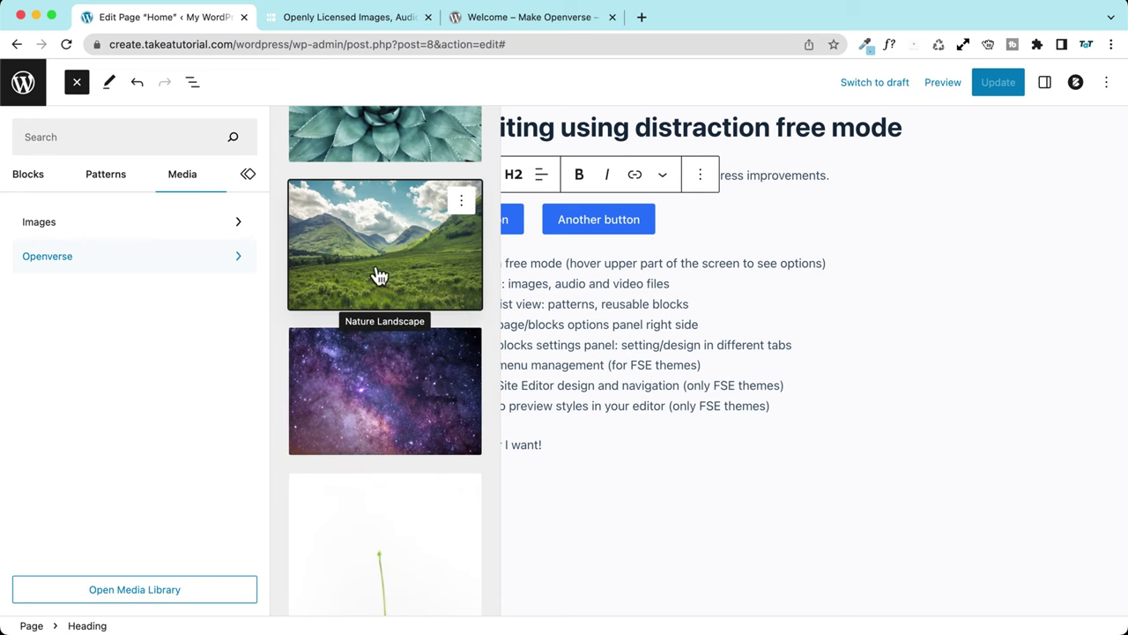
pyautogui.click(374, 253)
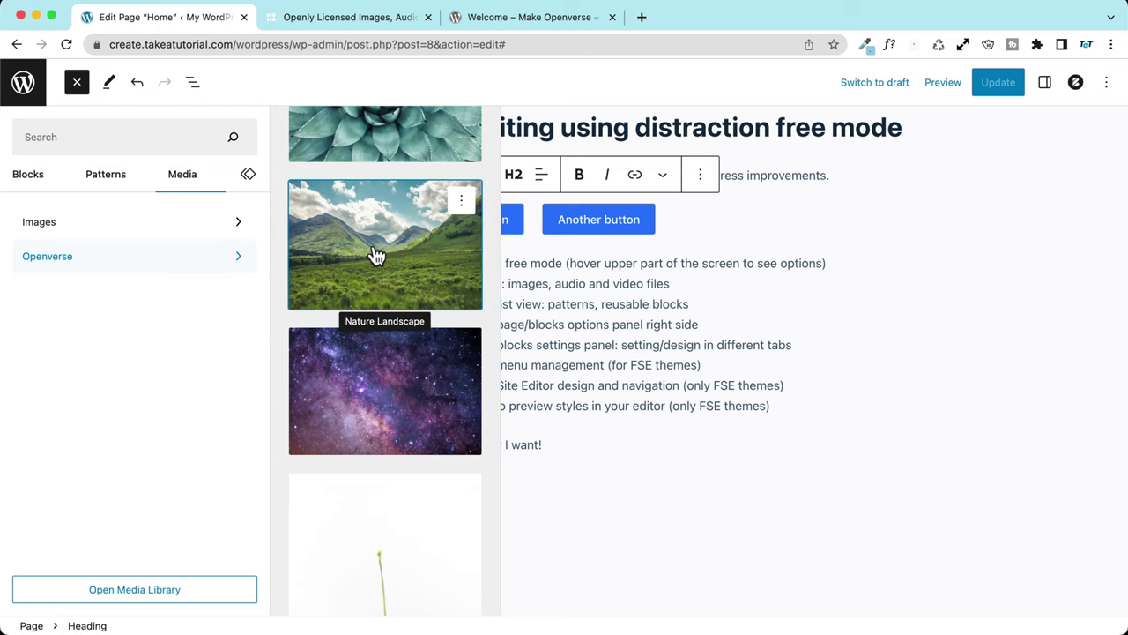
pyautogui.scroll(-3, 726, 456)
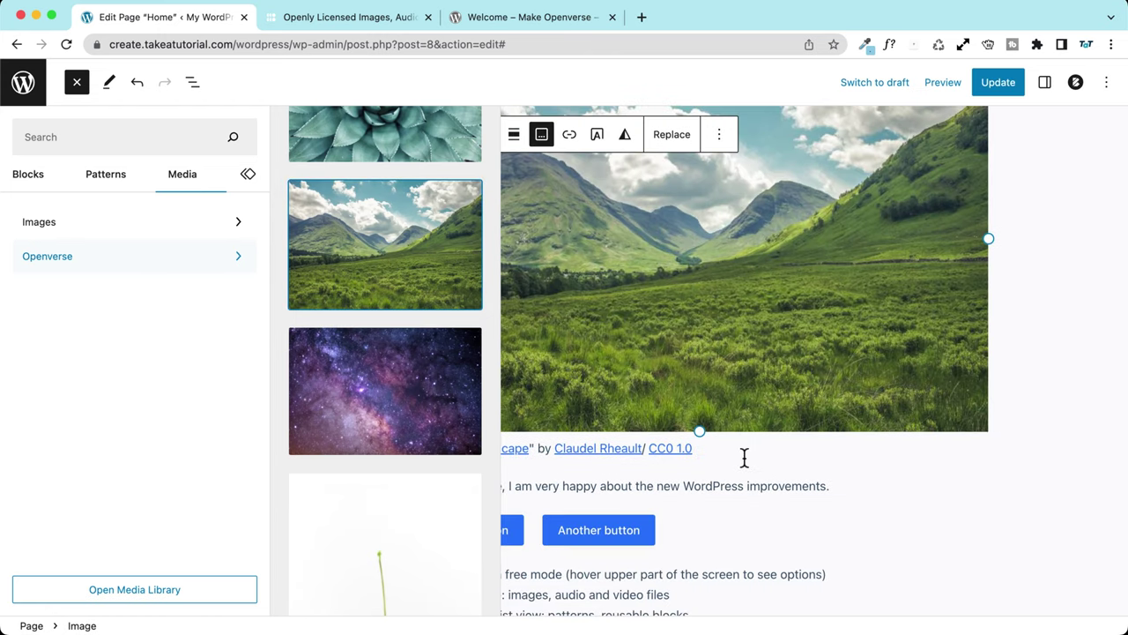
# - Clear the "nature" search in Openverse and close the block inserter
pyautogui.scroll(3, 353, 199)
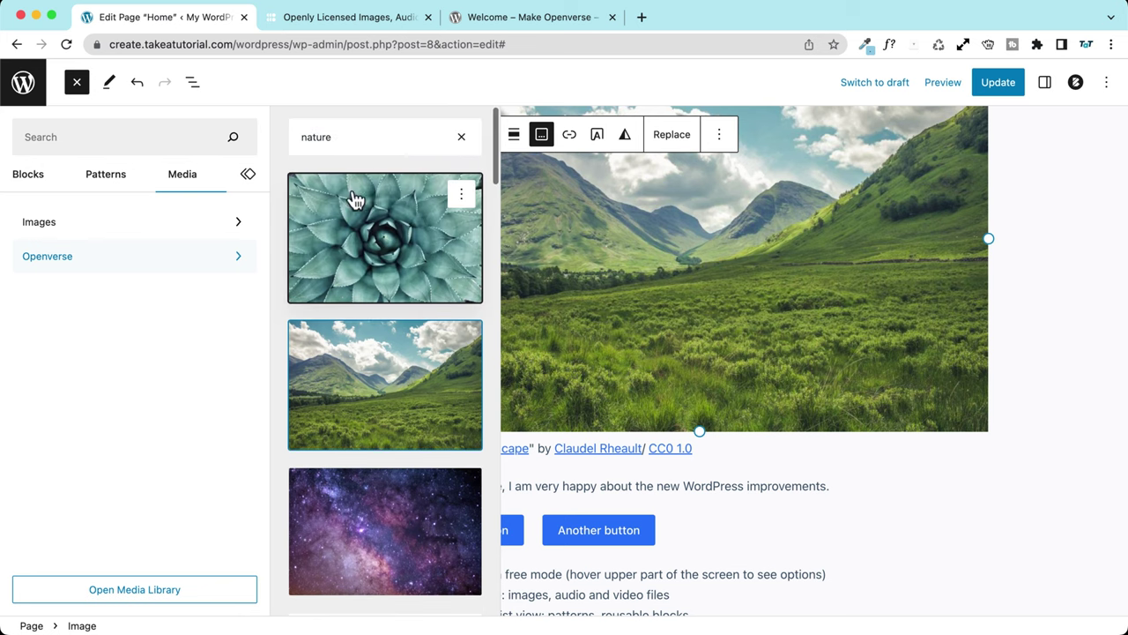
pyautogui.click(462, 142)
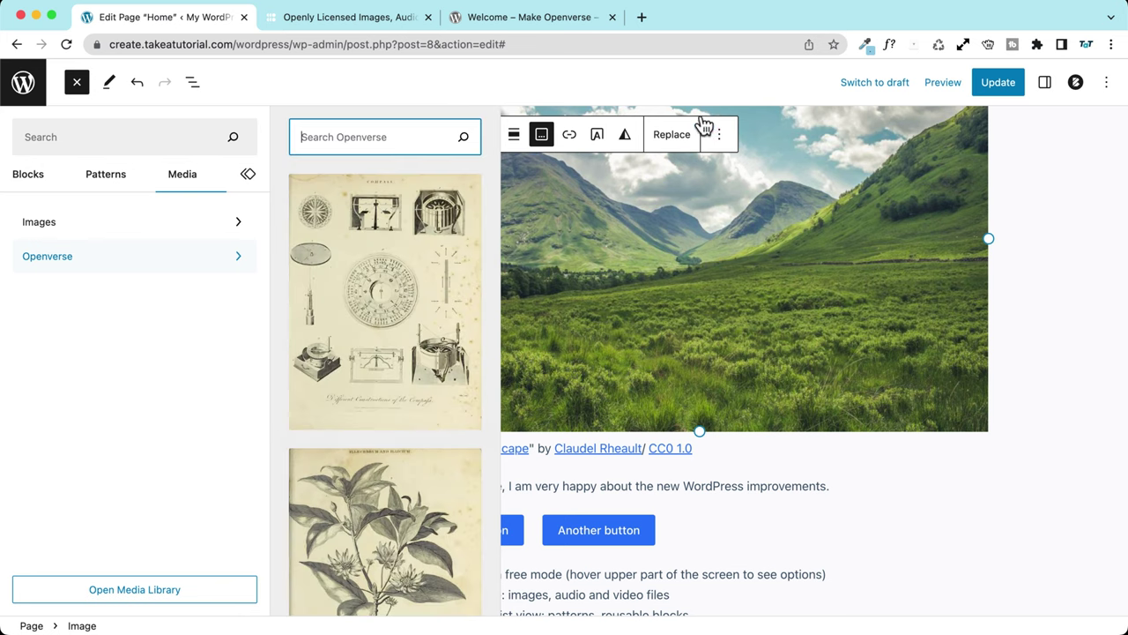
pyautogui.scroll(-1, 667, 493)
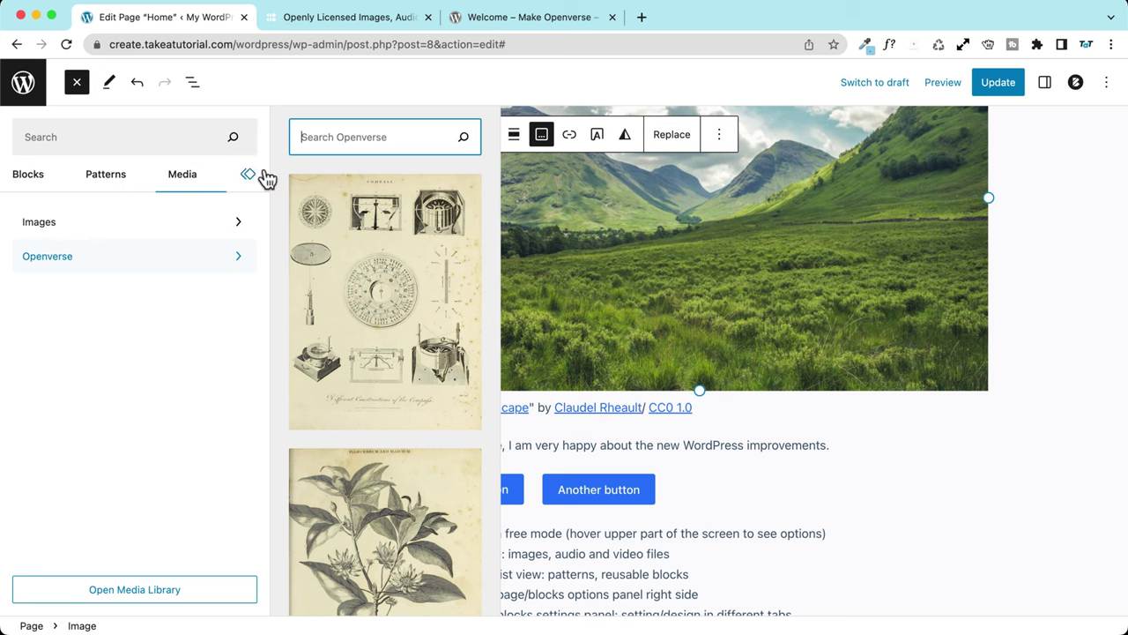
pyautogui.click(87, 85)
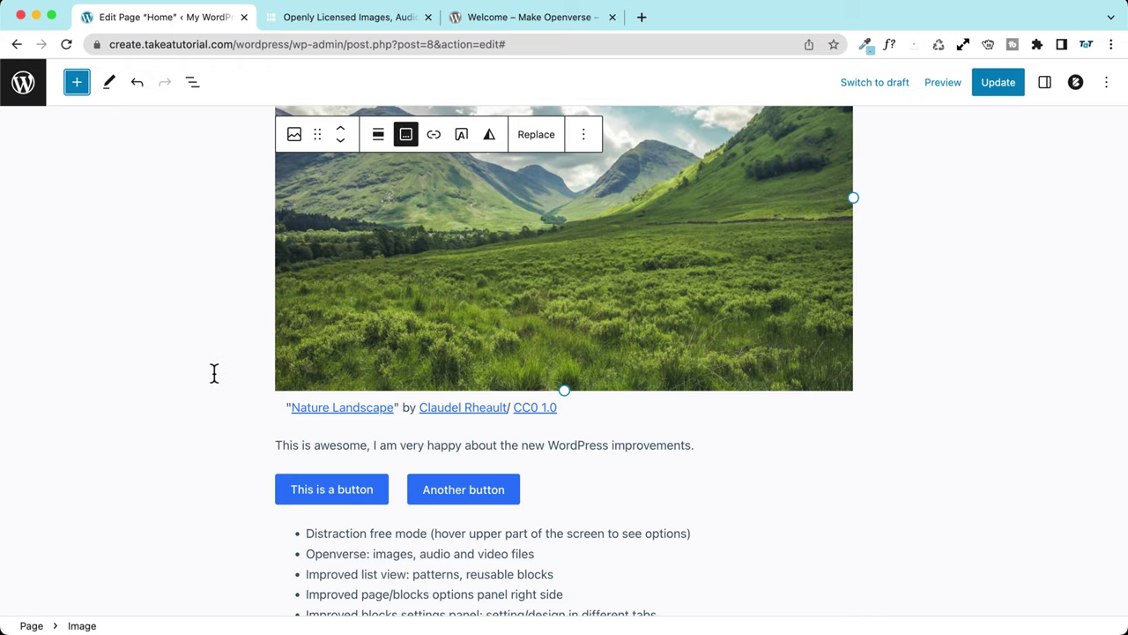
# - Examine the license, photographer and title links in the inserted image's caption, and open the Nature Landscape source page
pyautogui.scroll(5, 215, 375)
pyautogui.scroll(-3, 215, 382)
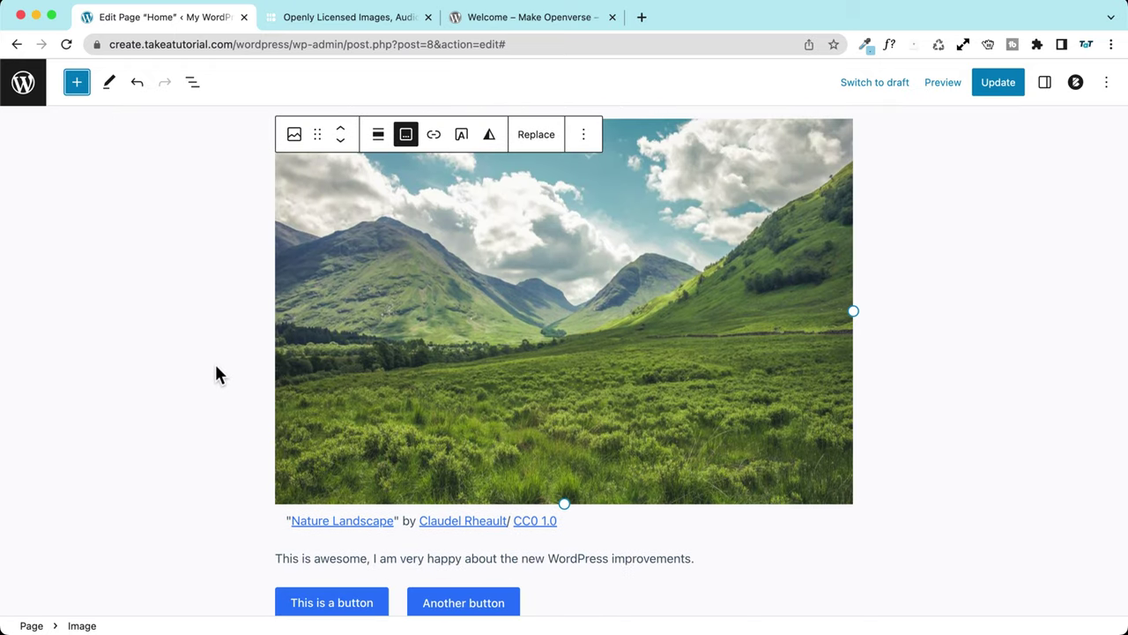
pyautogui.click(533, 520)
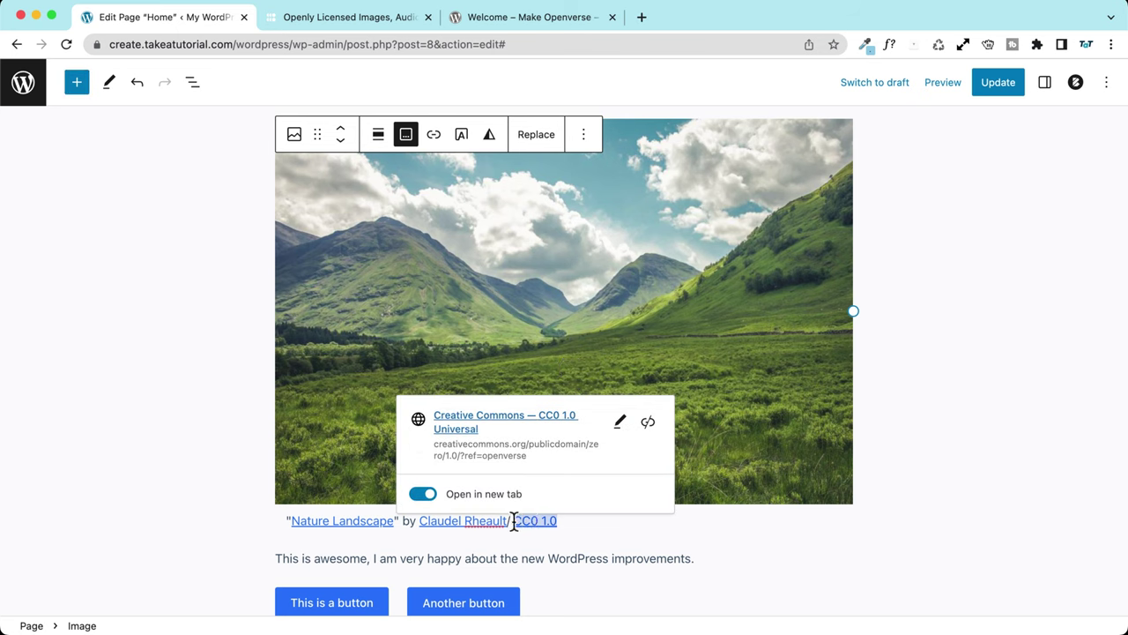
pyautogui.click(448, 522)
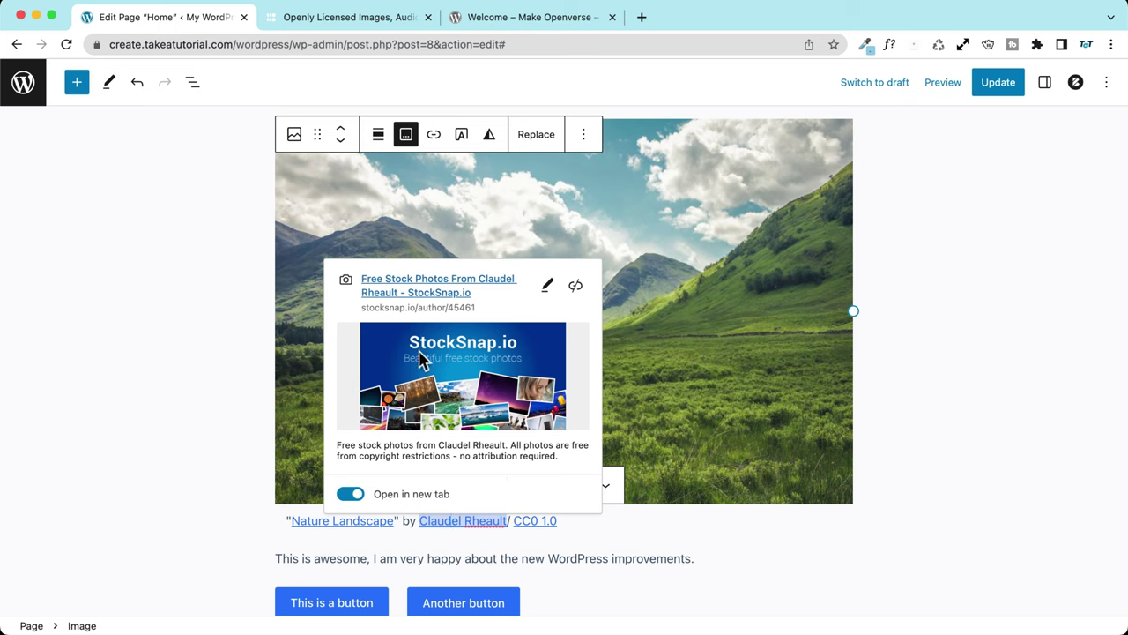
pyautogui.click(326, 521)
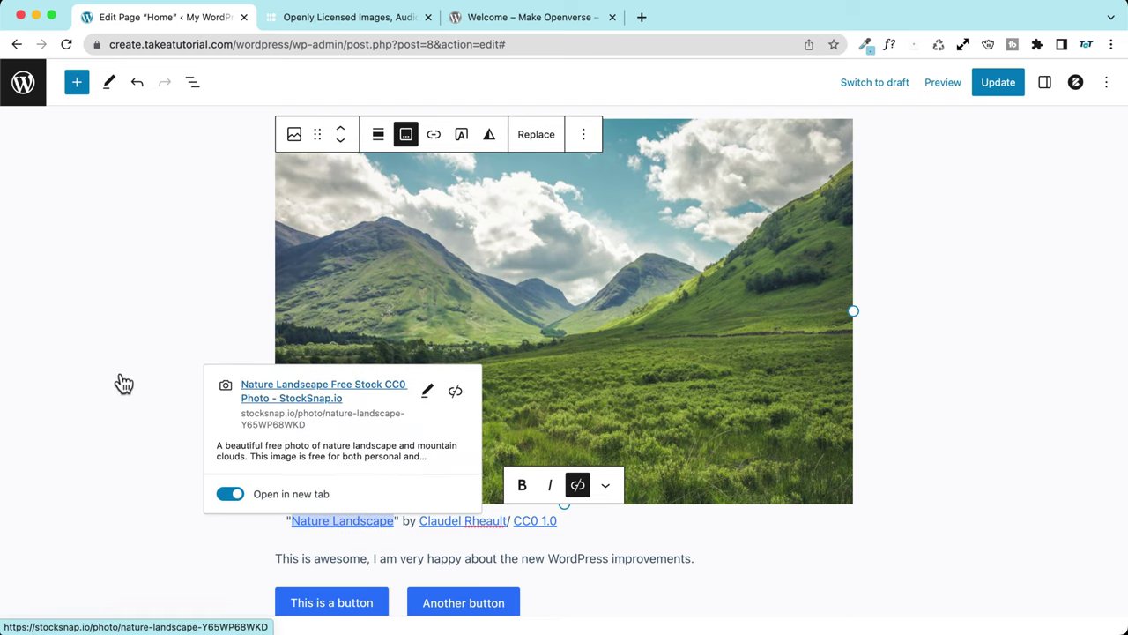
pyautogui.click(291, 398)
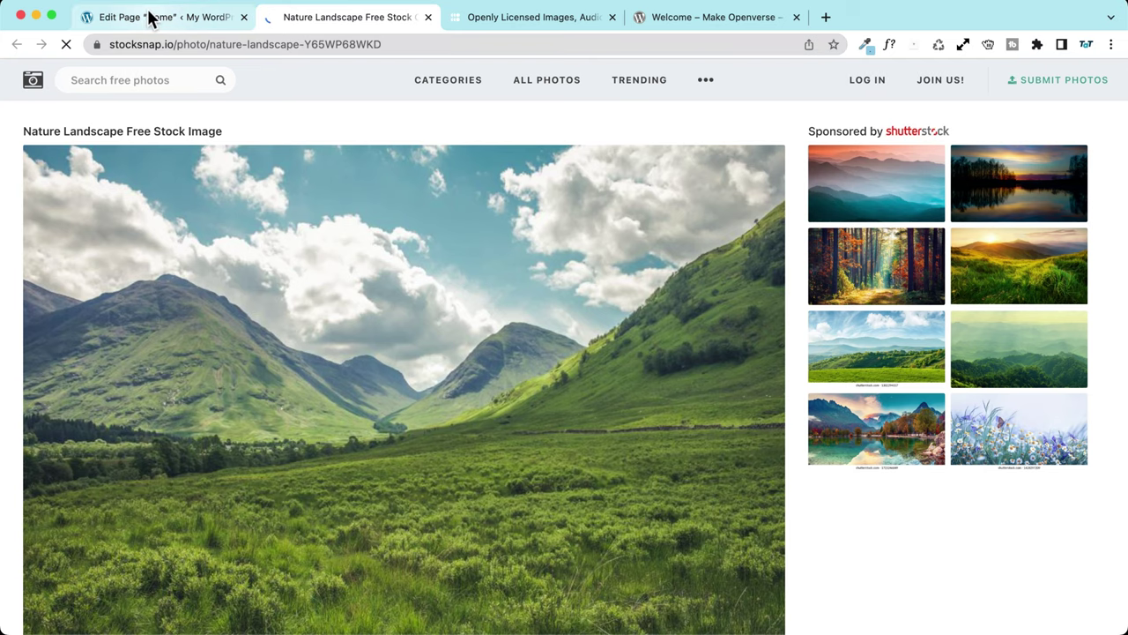
# - Return to the editor, open the photographer's link from the image caption, and look through the StockSnap author page
pyautogui.click(148, 18)
pyautogui.click(472, 521)
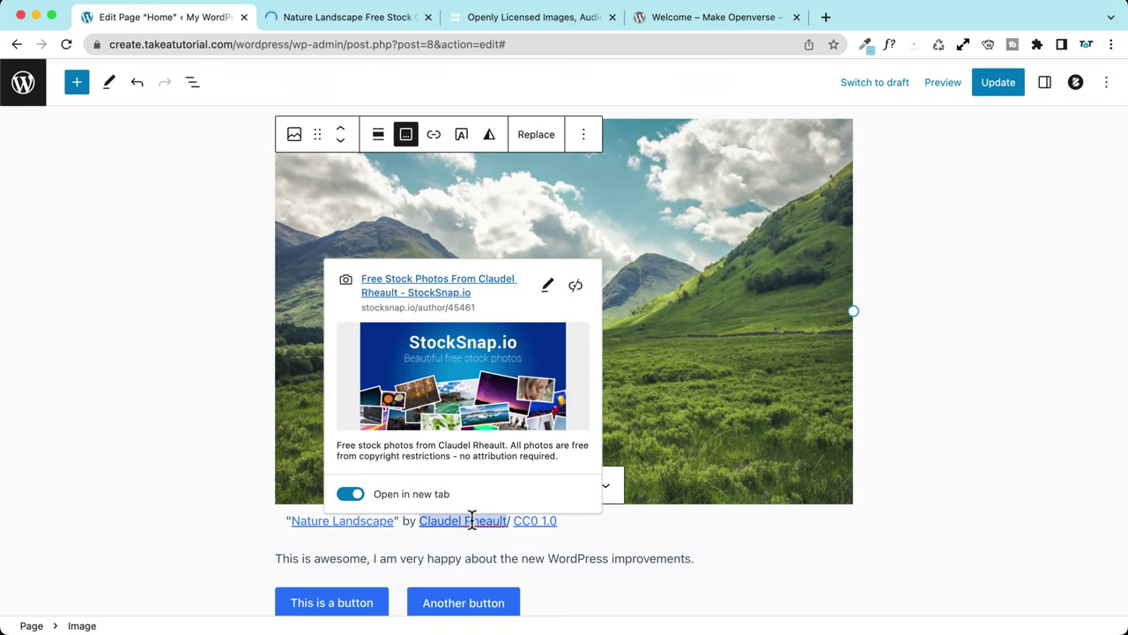
pyautogui.click(490, 292)
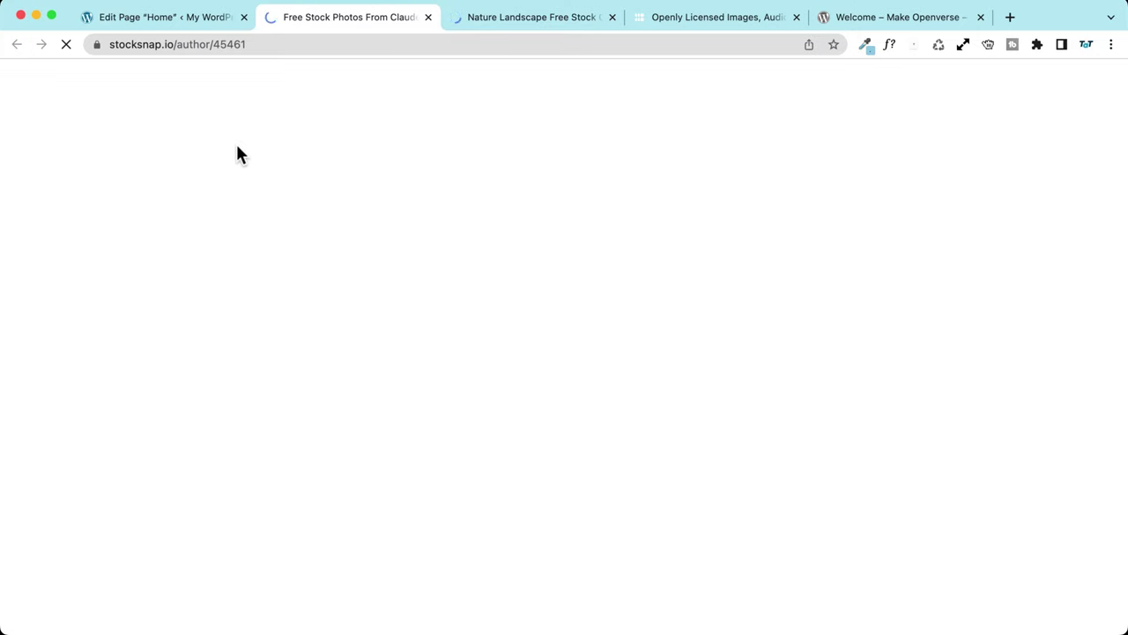
pyautogui.scroll(-1, 194, 239)
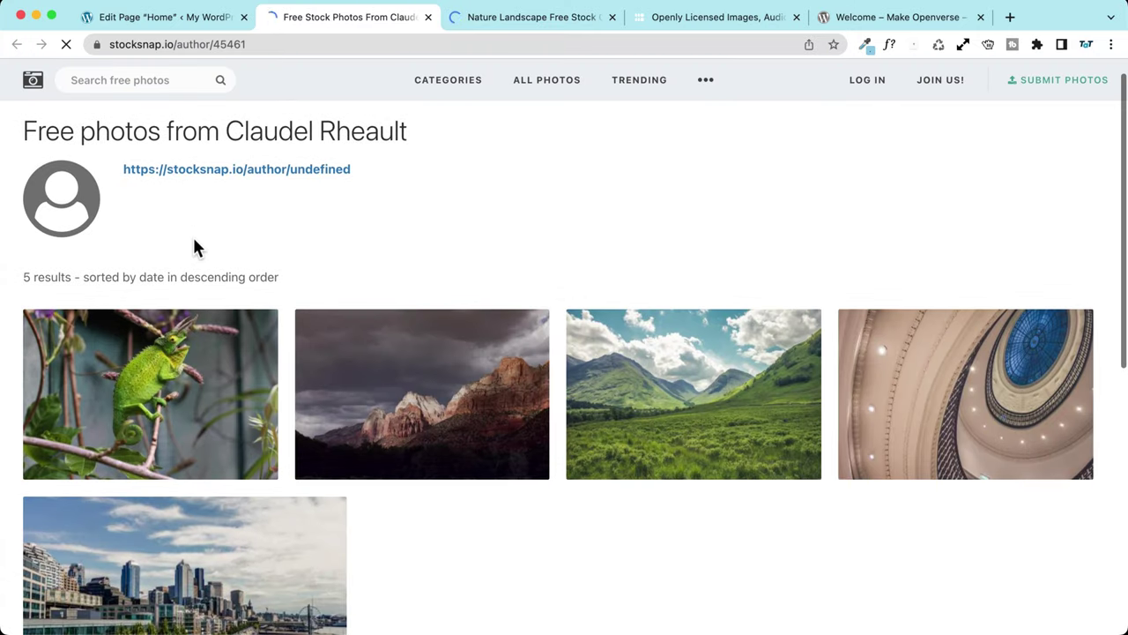
pyautogui.scroll(1, 60, 156)
pyautogui.scroll(-5, 110, 207)
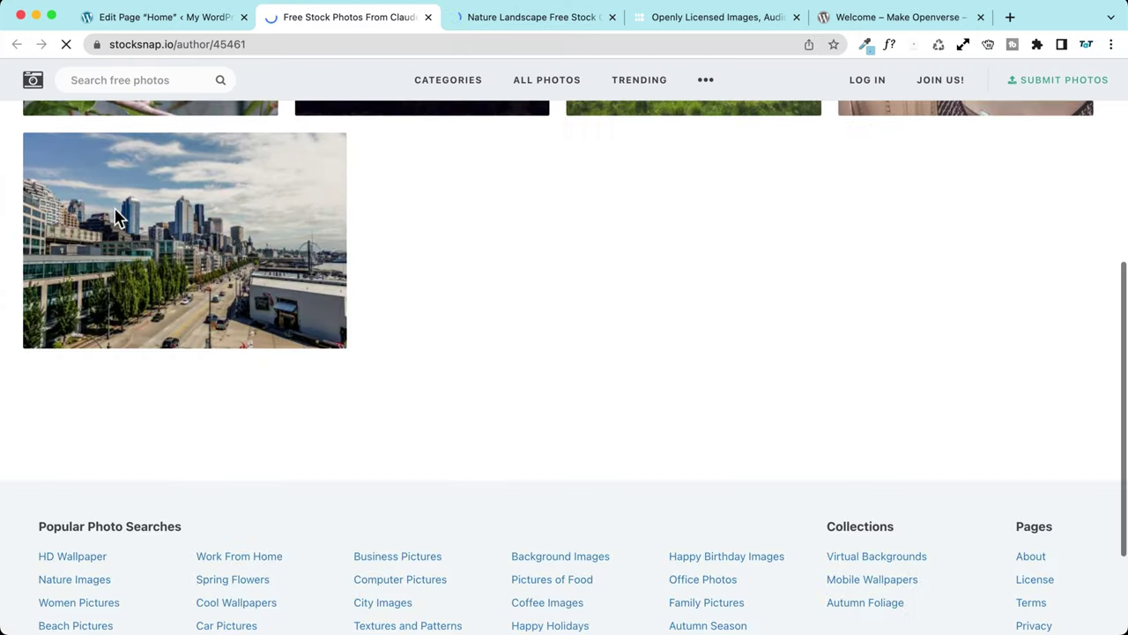
# - Return to the editor, open the CC0 1.0 license link from the Nature Landscape caption, and read through the Creative Commons page
pyautogui.scroll(5, 123, 211)
pyautogui.click(156, 16)
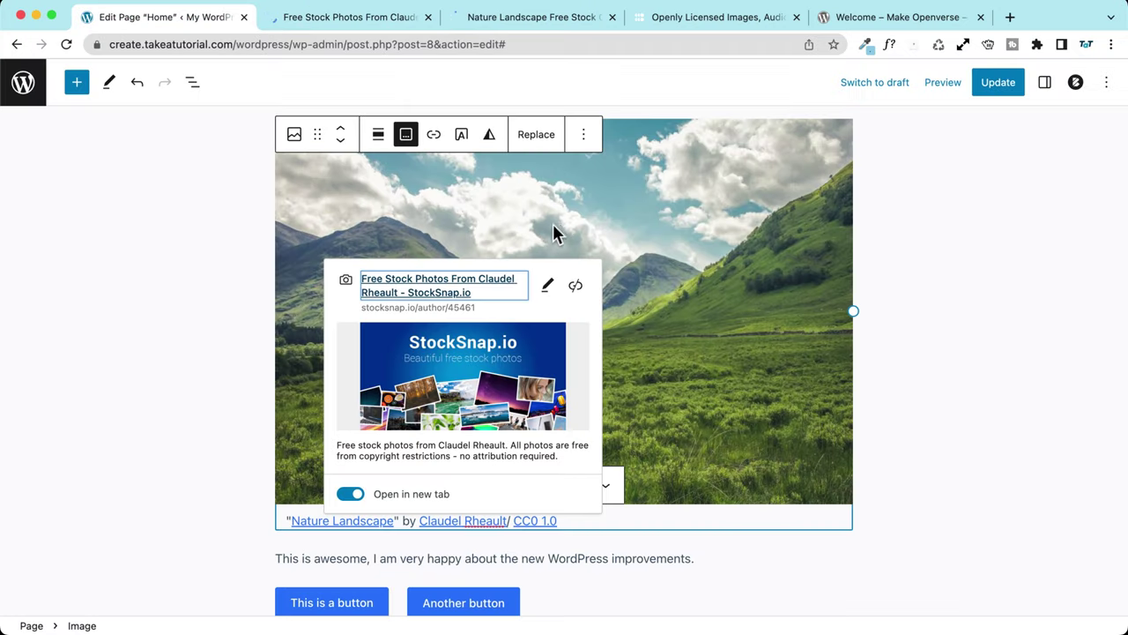
pyautogui.click(246, 283)
pyautogui.click(535, 520)
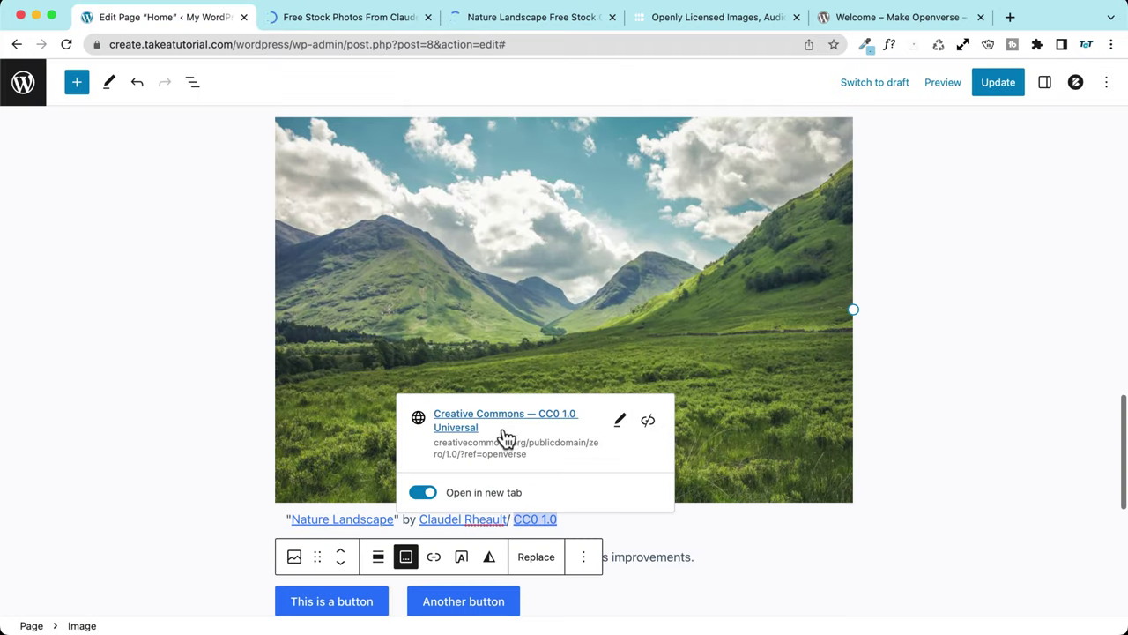
pyautogui.click(501, 435)
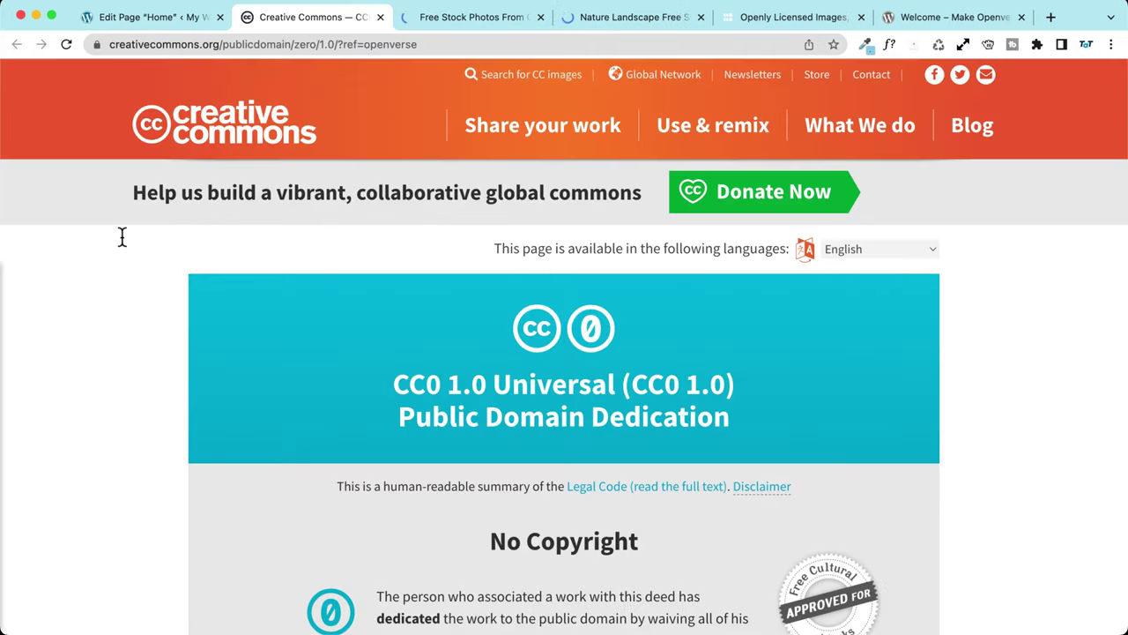
pyautogui.scroll(-5, 120, 243)
pyautogui.scroll(-2, 121, 244)
pyautogui.scroll(3, 121, 244)
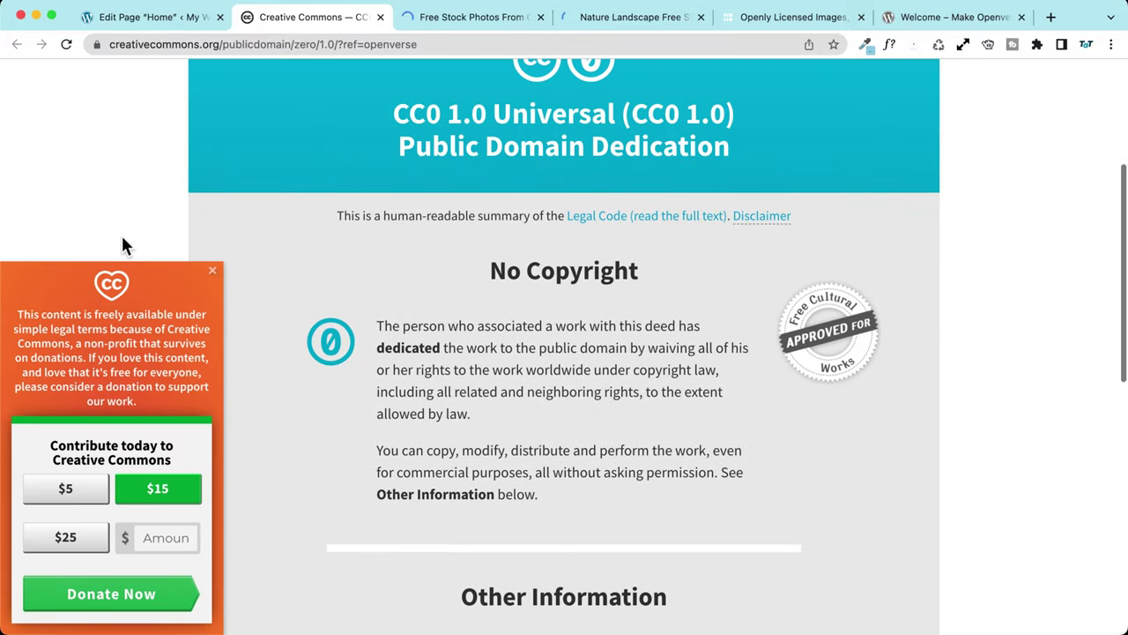
# - Return to the editor, try removing the Nature Landscape image's caption, and undo the removal
pyautogui.click(119, 20)
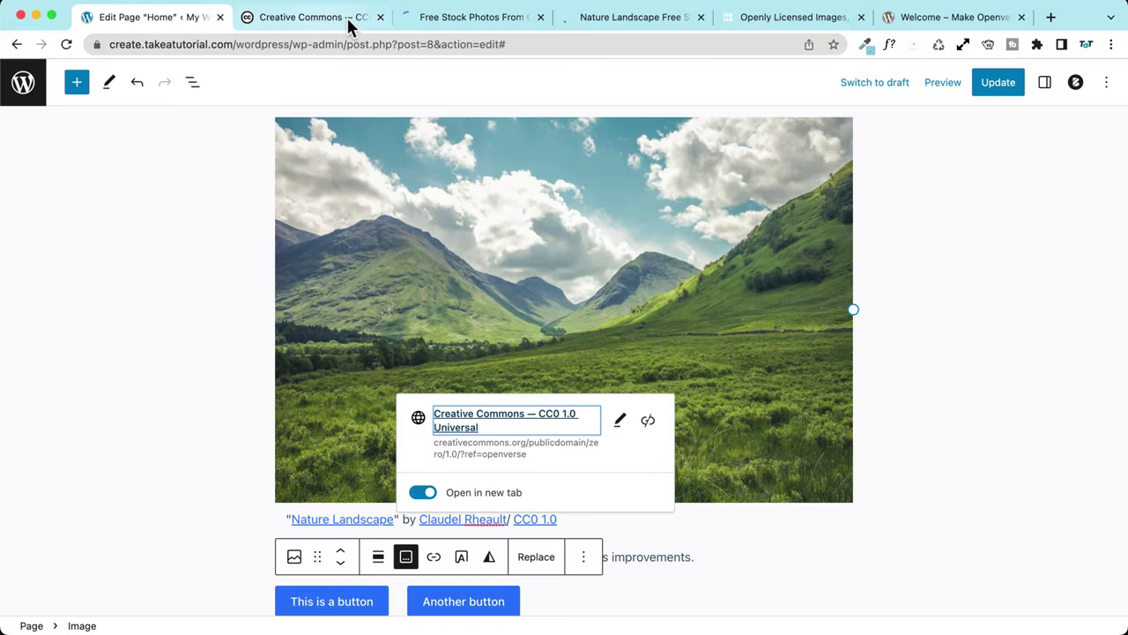
pyautogui.click(130, 194)
pyautogui.scroll(1, 539, 540)
pyautogui.scroll(-1, 539, 539)
pyautogui.click(581, 521)
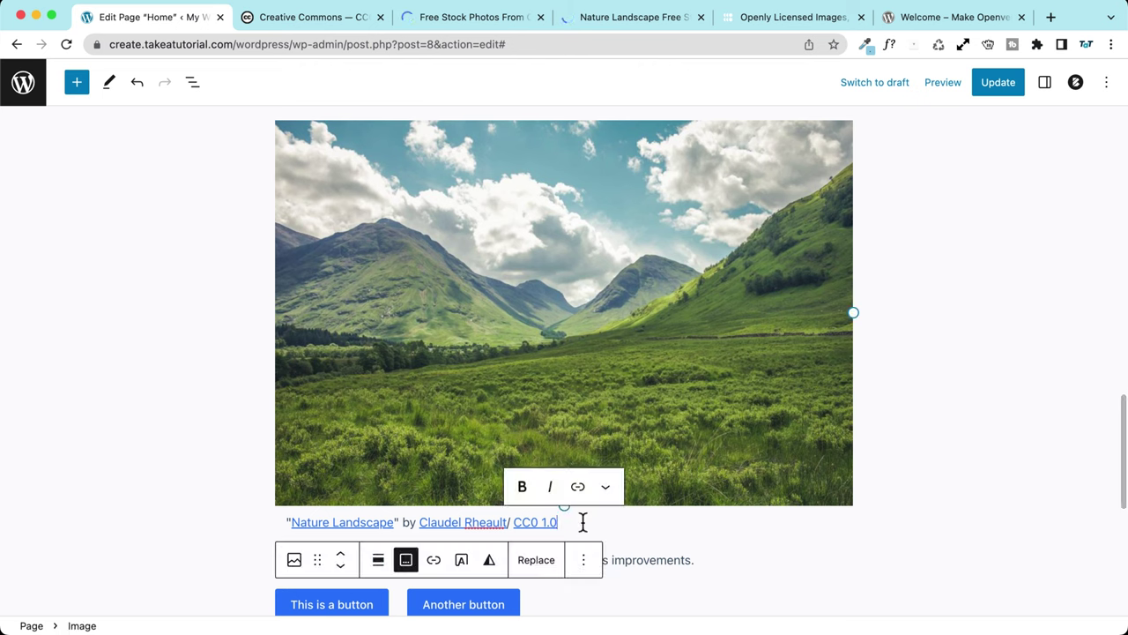
pyautogui.click(406, 561)
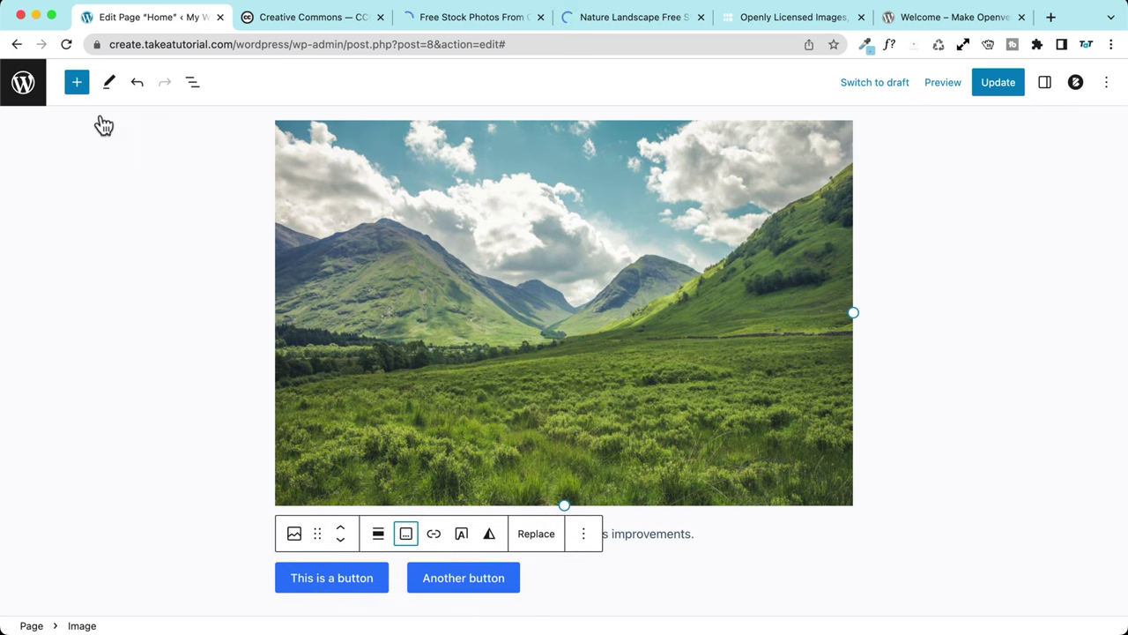
pyautogui.click(138, 84)
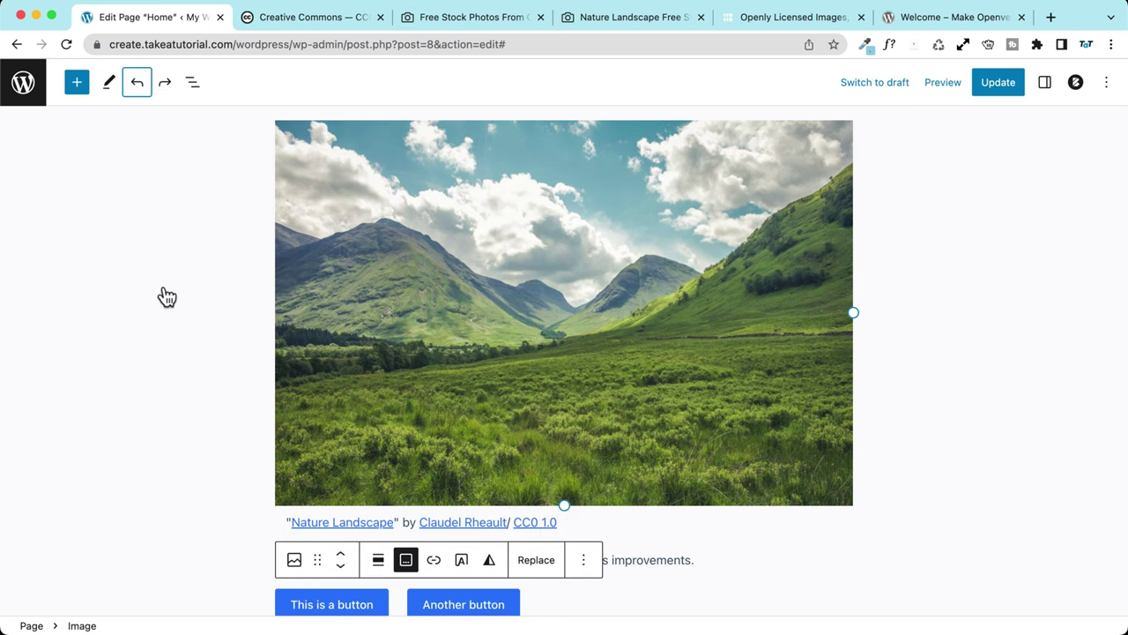
# - Close the Creative Commons page and both StockSnap pages, and save the changes to the Home page
pyautogui.click(549, 334)
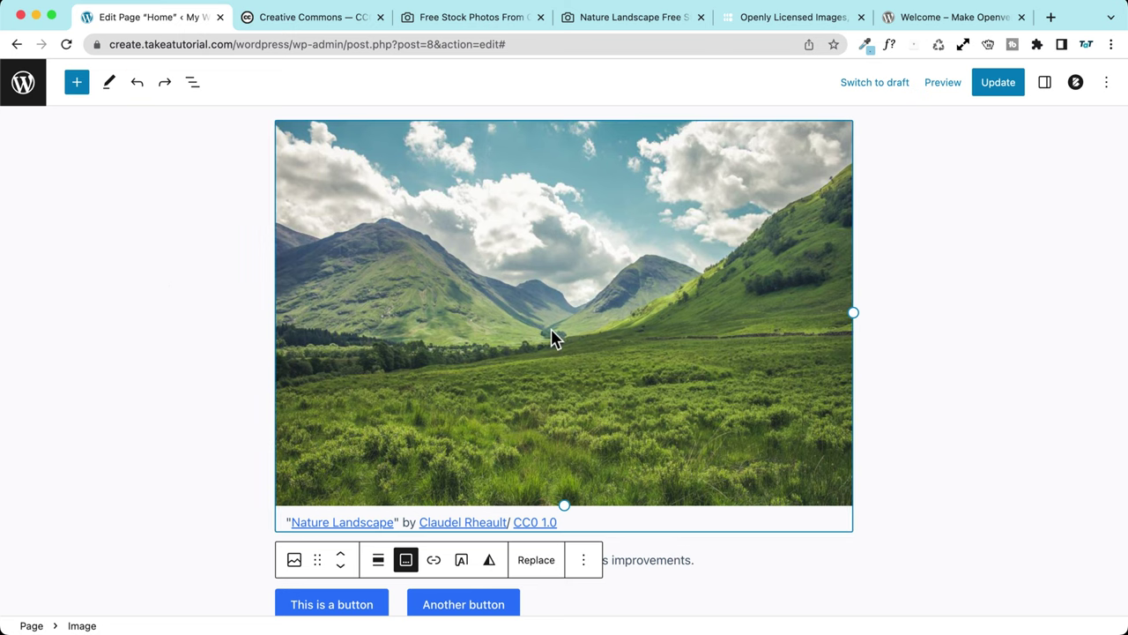
pyautogui.scroll(5, 537, 335)
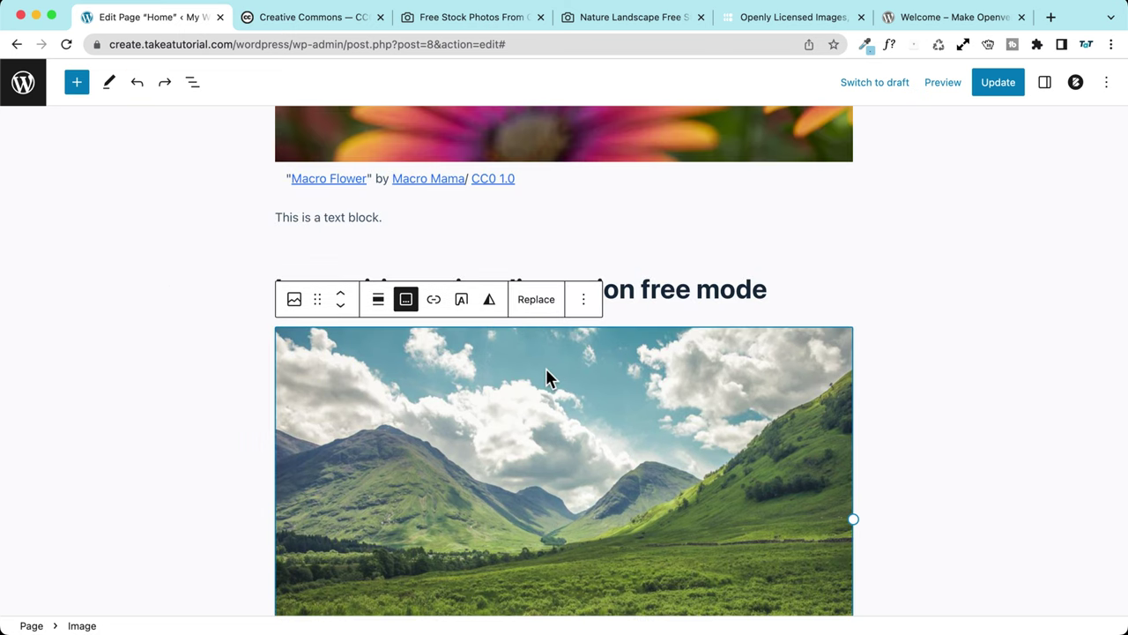
pyautogui.click(380, 17)
pyautogui.click(380, 17)
pyautogui.click(380, 17)
pyautogui.click(999, 82)
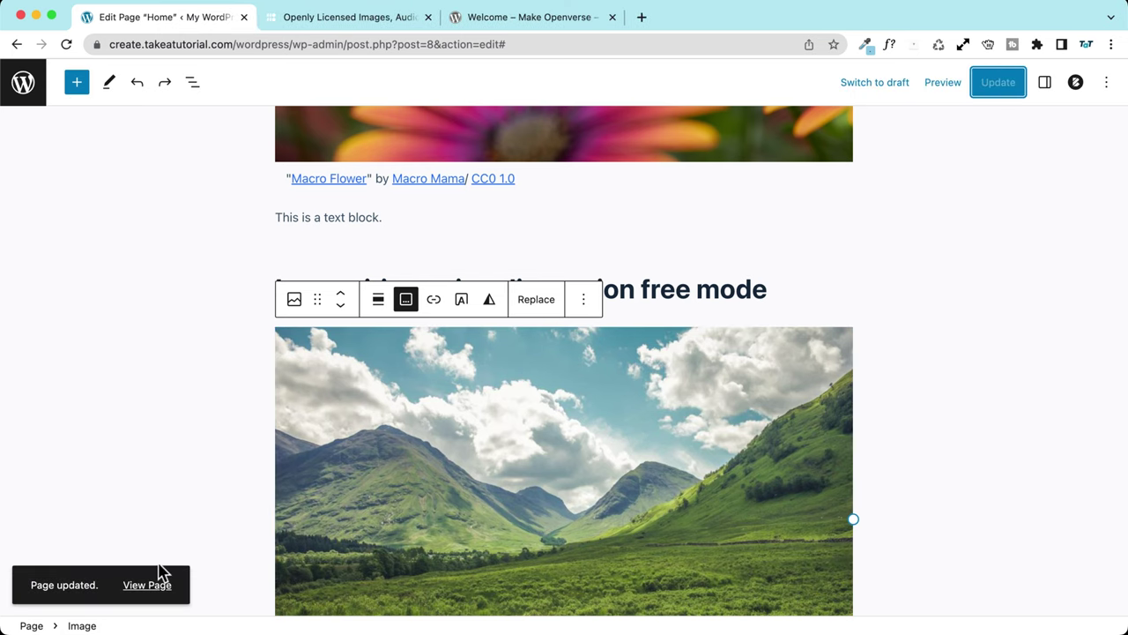
# - View the published Home page in a new tab and look through it down to the Nature Landscape image
pyautogui.rightClick(163, 582)
pyautogui.click(235, 379)
pyautogui.click(284, 26)
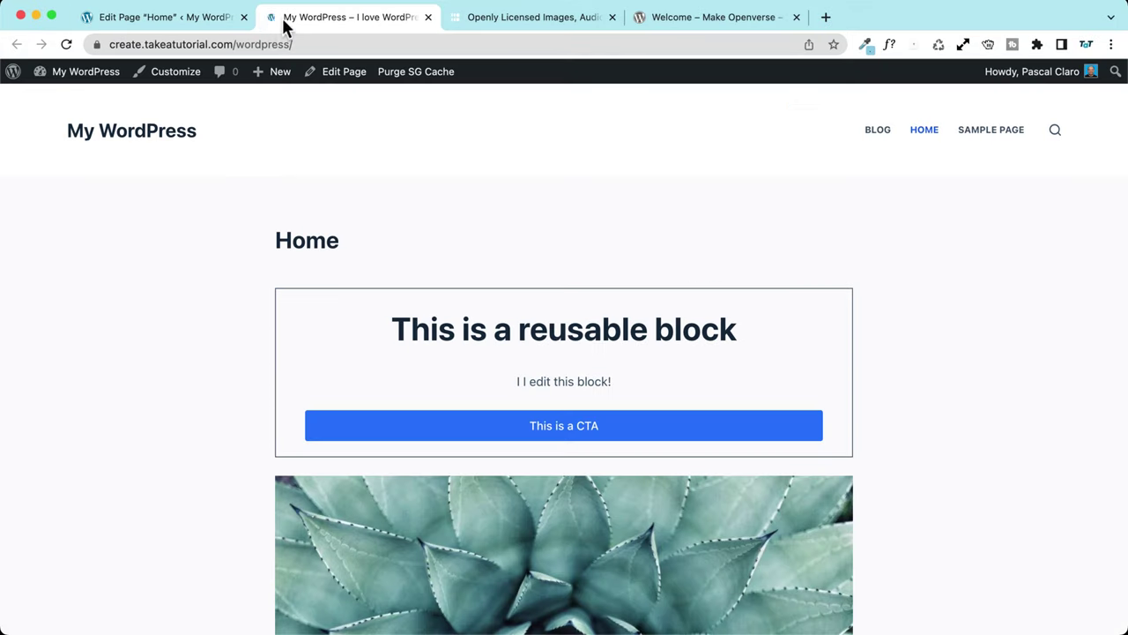
pyautogui.scroll(-1, 188, 357)
pyautogui.scroll(-10, 186, 352)
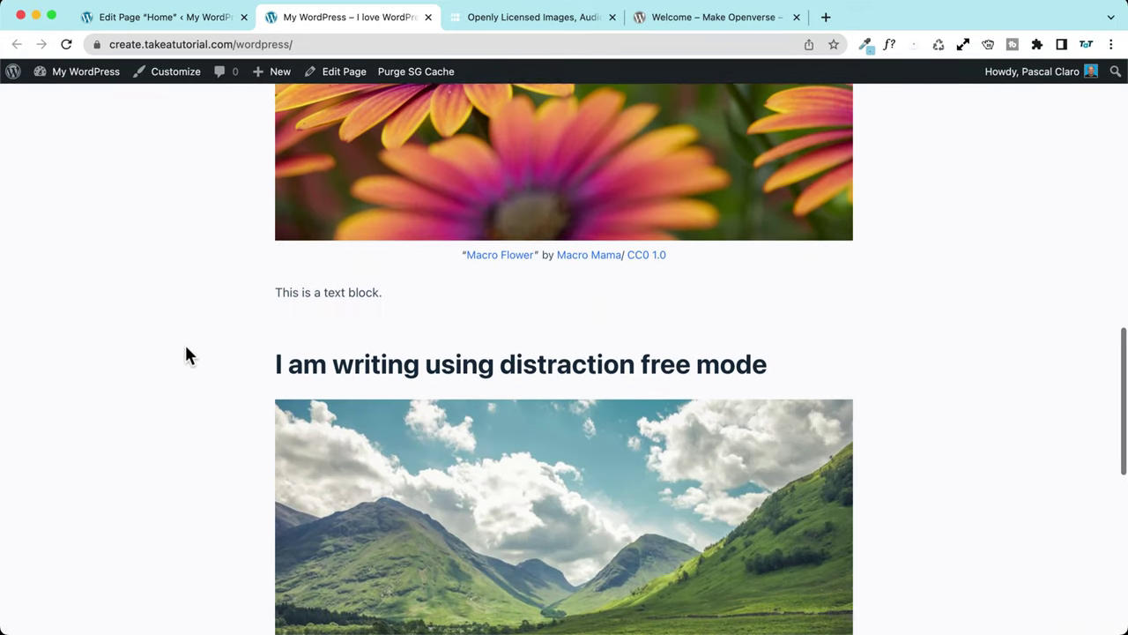
# - Inspect the landscape image's source address in the developer tools, close them, and look over the image on the published page
pyautogui.rightClick(487, 298)
pyautogui.click(534, 414)
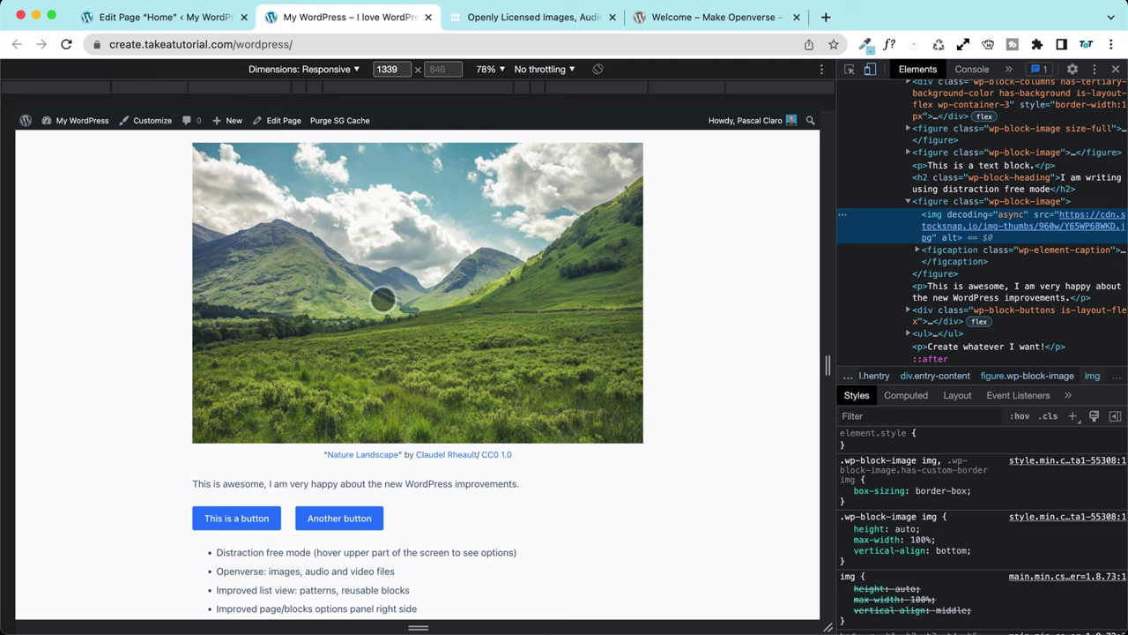
pyautogui.click(1116, 69)
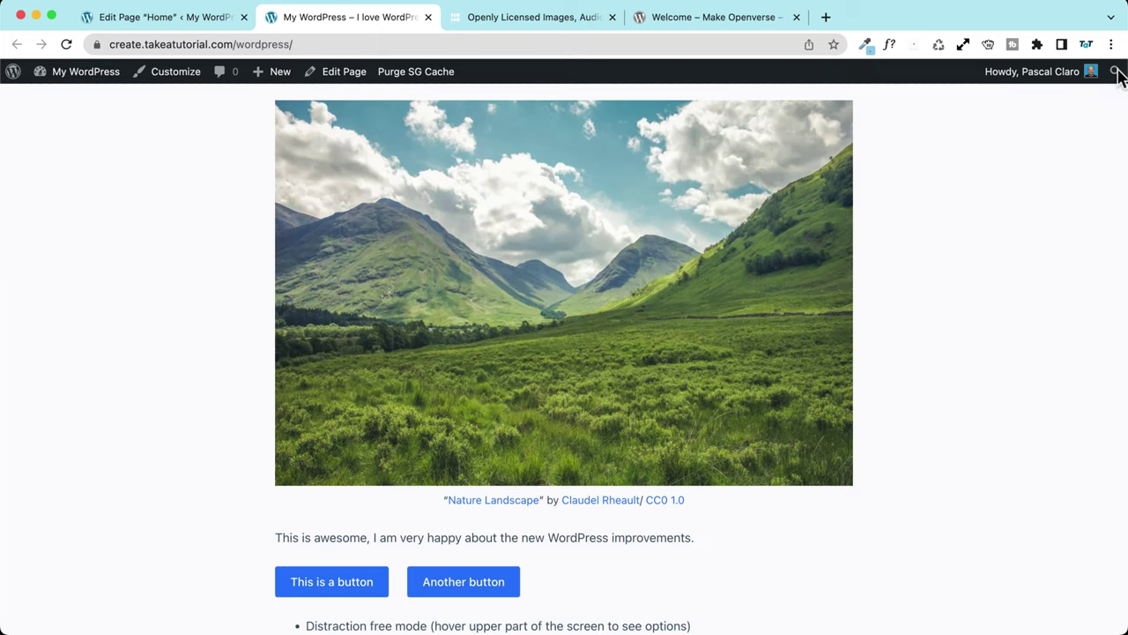
pyautogui.scroll(2, 451, 291)
pyautogui.scroll(-1, 450, 291)
pyautogui.scroll(1, 451, 287)
pyautogui.scroll(-2, 450, 288)
pyautogui.scroll(1, 450, 288)
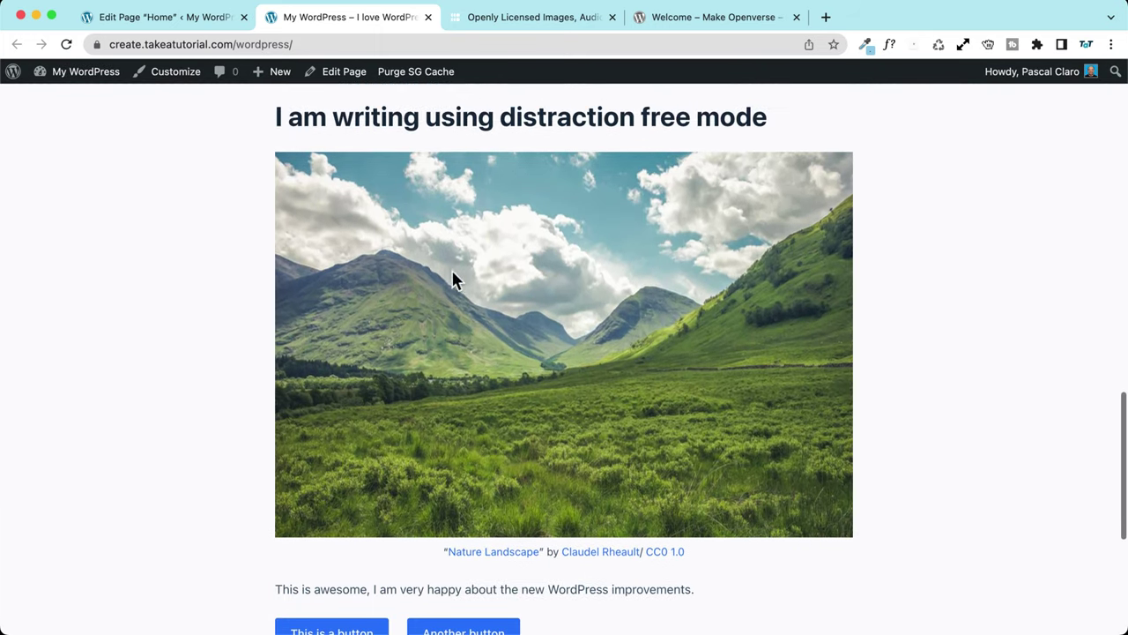
# - Return to the Home page editor, show the block settings, and remove the Nature Landscape image's caption
pyautogui.click(200, 23)
pyautogui.scroll(-2, 503, 379)
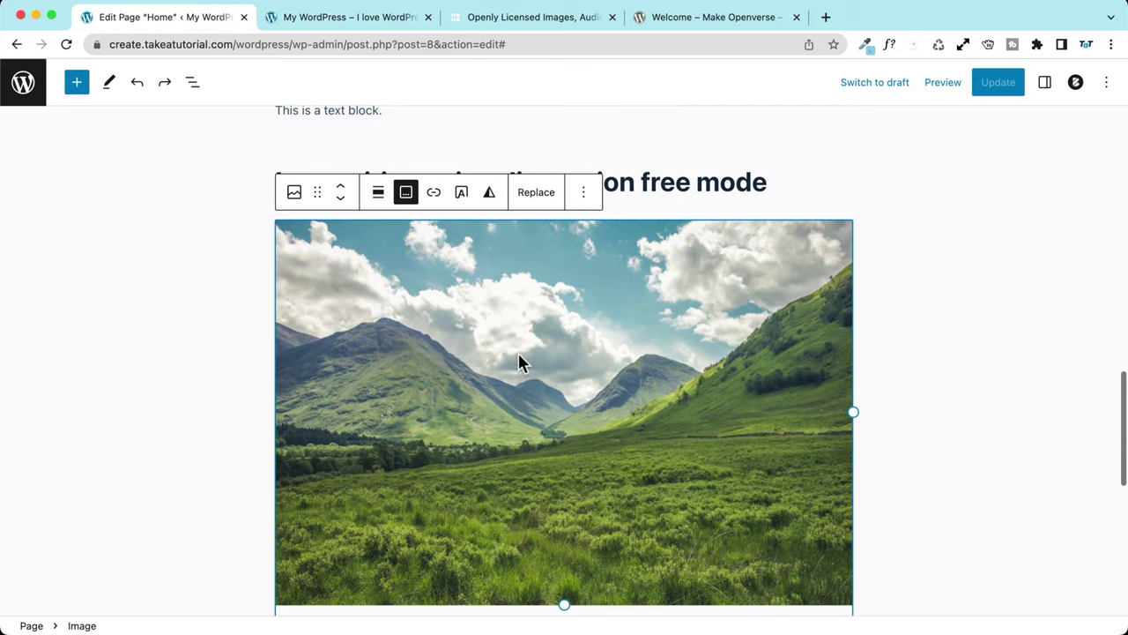
pyautogui.scroll(-2, 495, 343)
pyautogui.scroll(3, 587, 345)
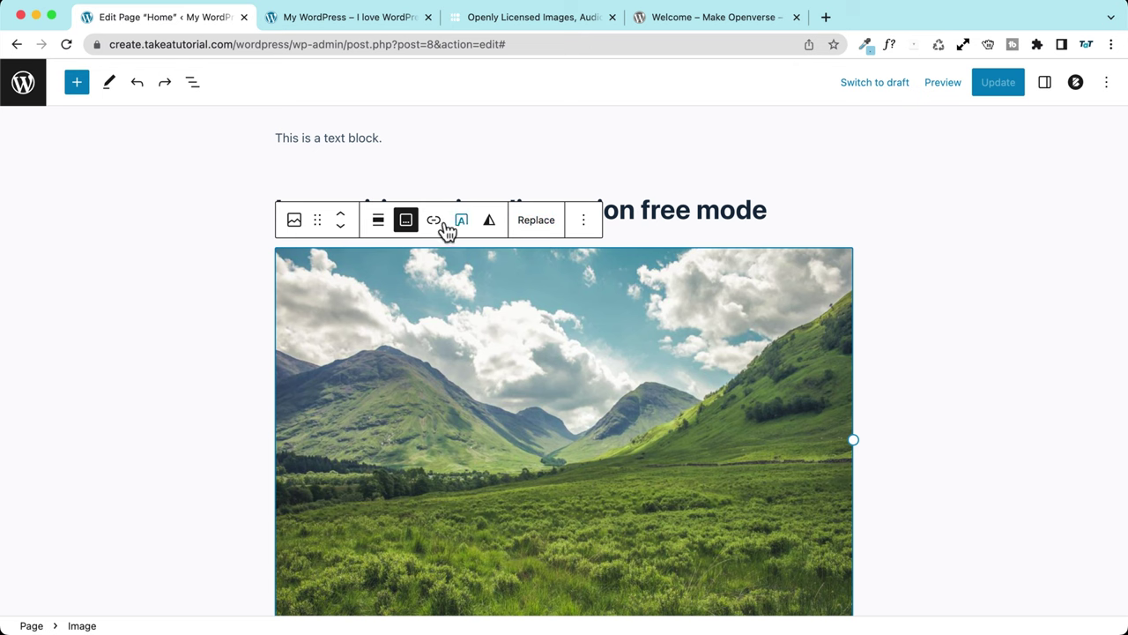
pyautogui.scroll(-3, 167, 300)
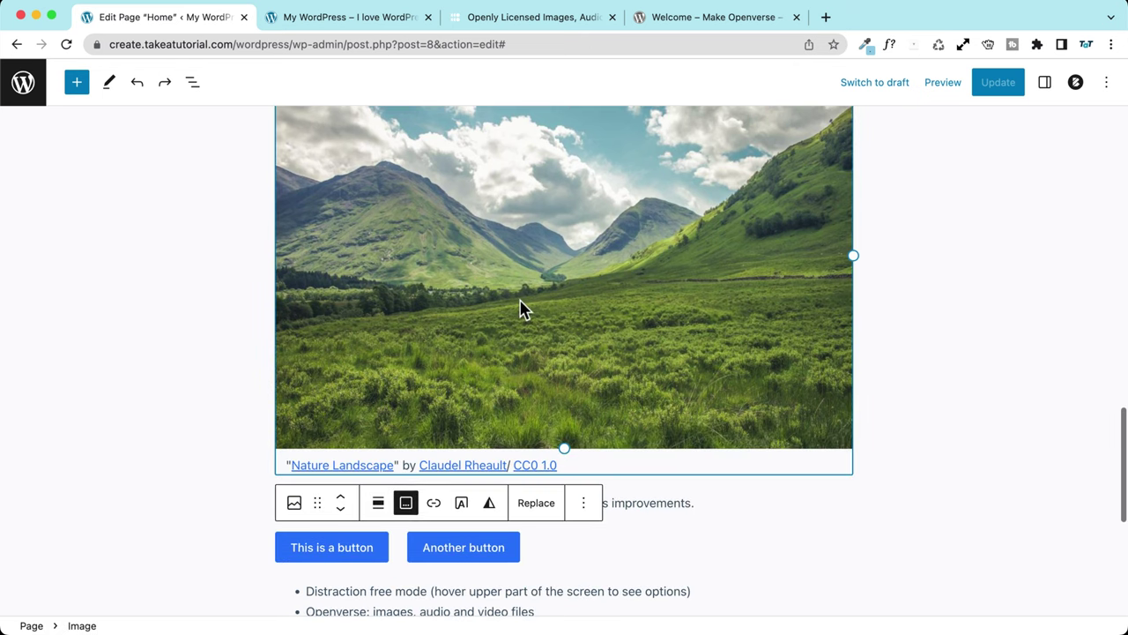
pyautogui.press('super+shift+backslash')
pyautogui.click(194, 251)
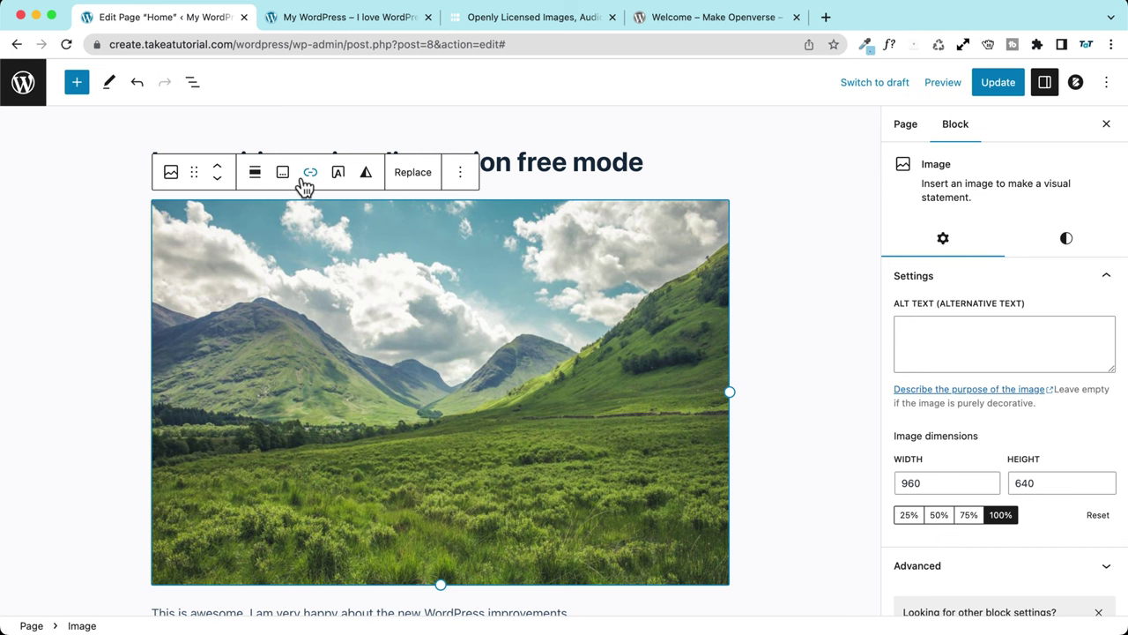
# - Select the starry sky image at the end of the page and check its option to upload the external image
pyautogui.scroll(2, 402, 278)
pyautogui.scroll(-5, 300, 265)
pyautogui.scroll(-10, 247, 300)
pyautogui.scroll(2, 256, 304)
pyautogui.click(344, 267)
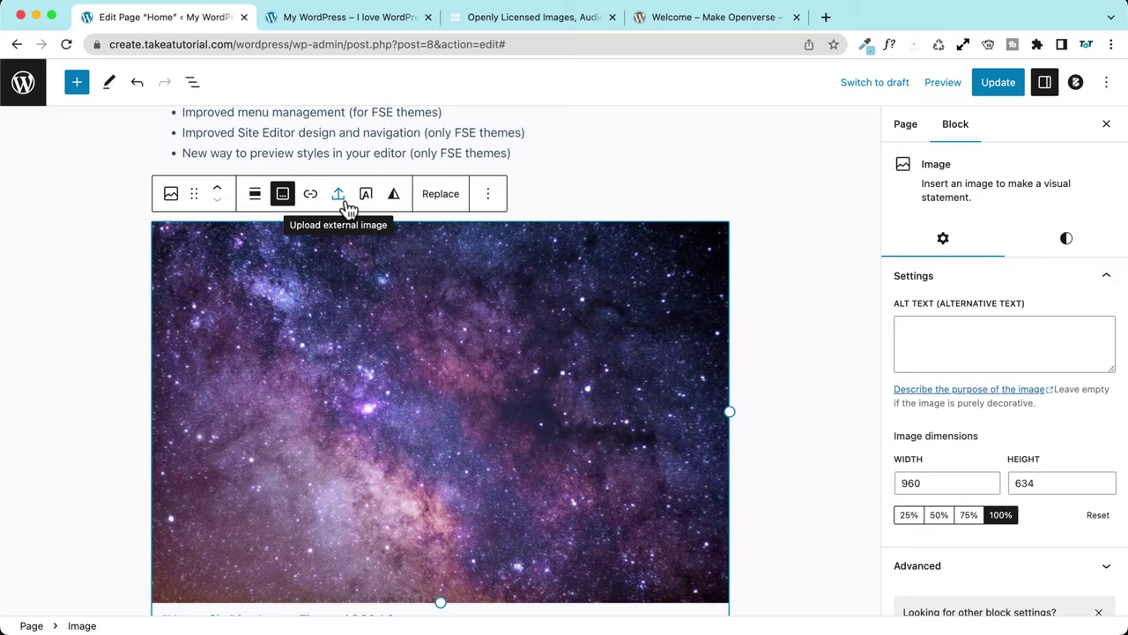
# - Open the Media Library through the block inserter, check which images are stored there, and close it
pyautogui.scroll(8, 534, 124)
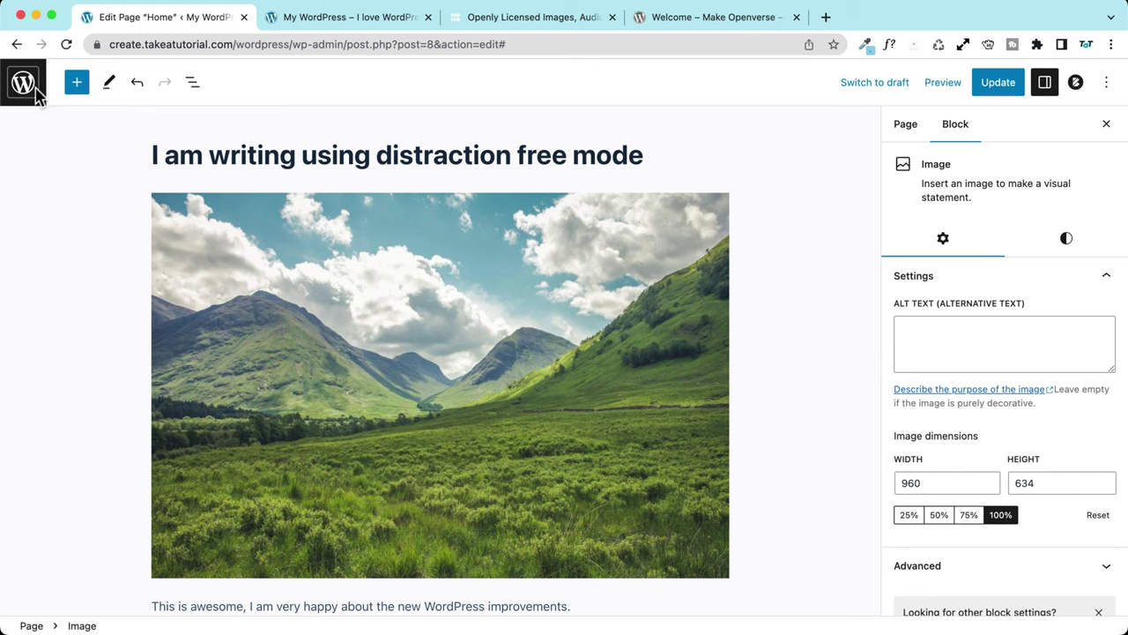
pyautogui.click(76, 85)
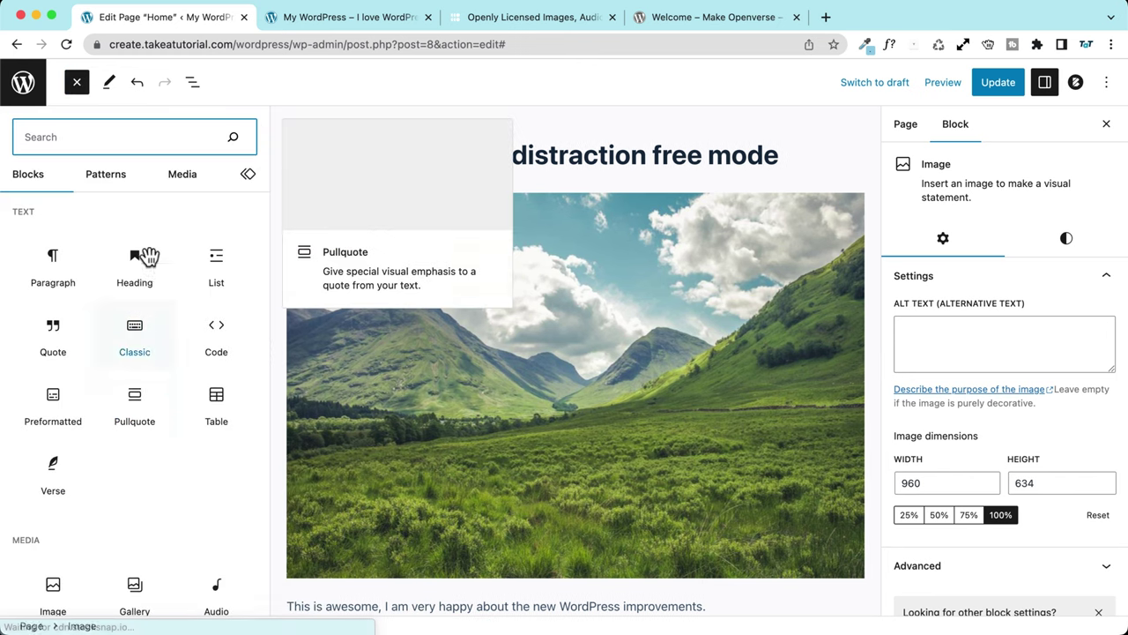
pyautogui.click(175, 187)
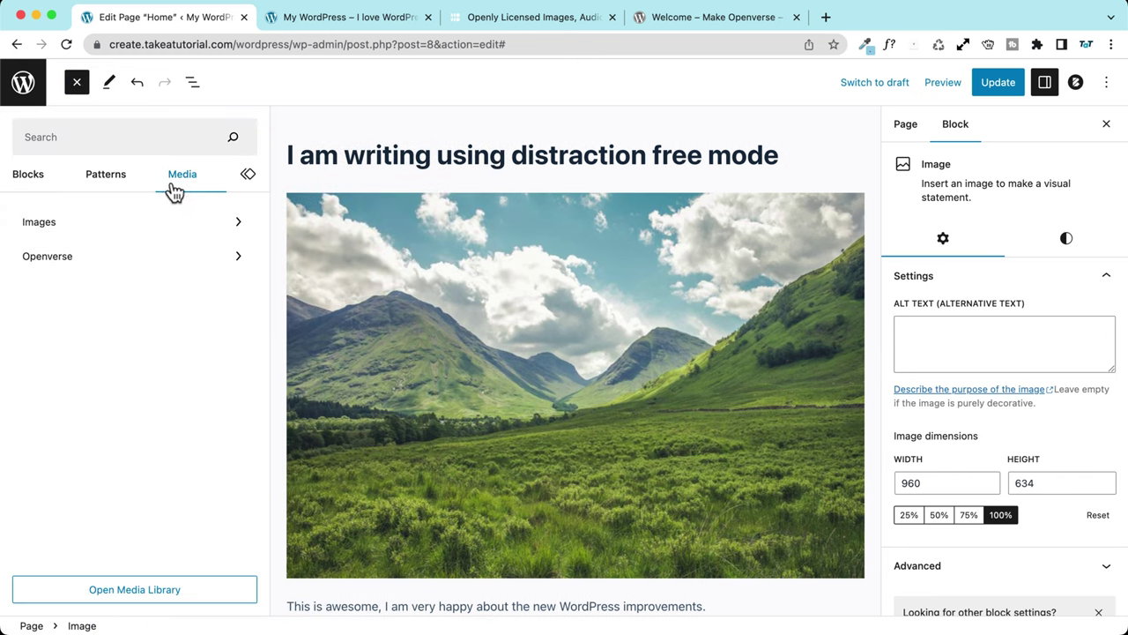
pyautogui.click(118, 596)
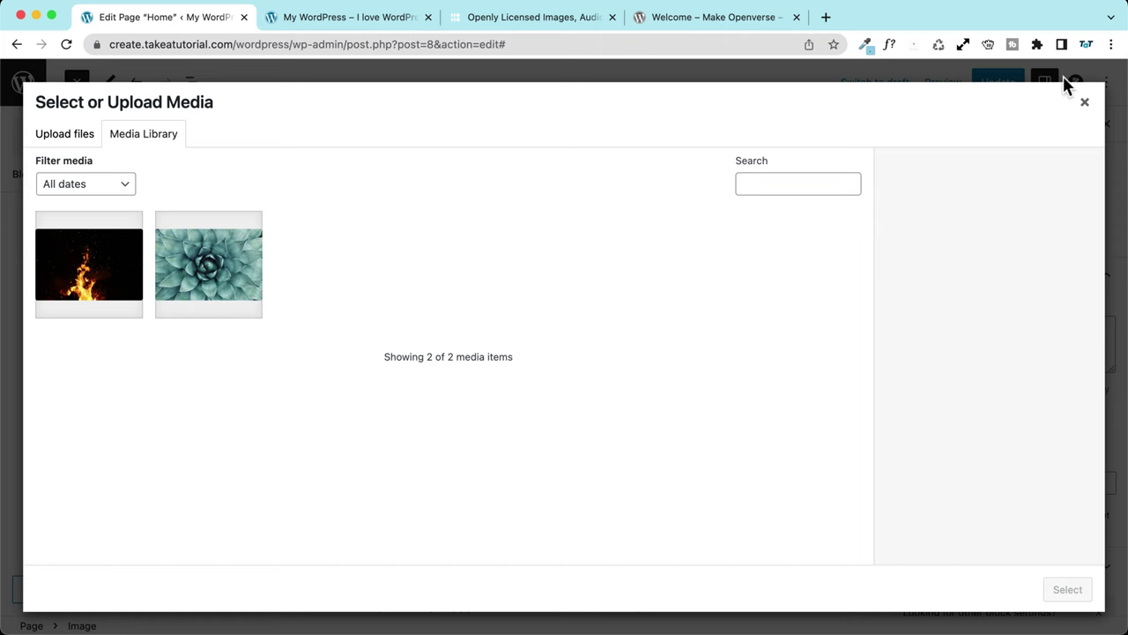
pyautogui.click(1086, 109)
# - Select the Nature Landscape image and turn its attribution caption back on
pyautogui.scroll(-2, 570, 271)
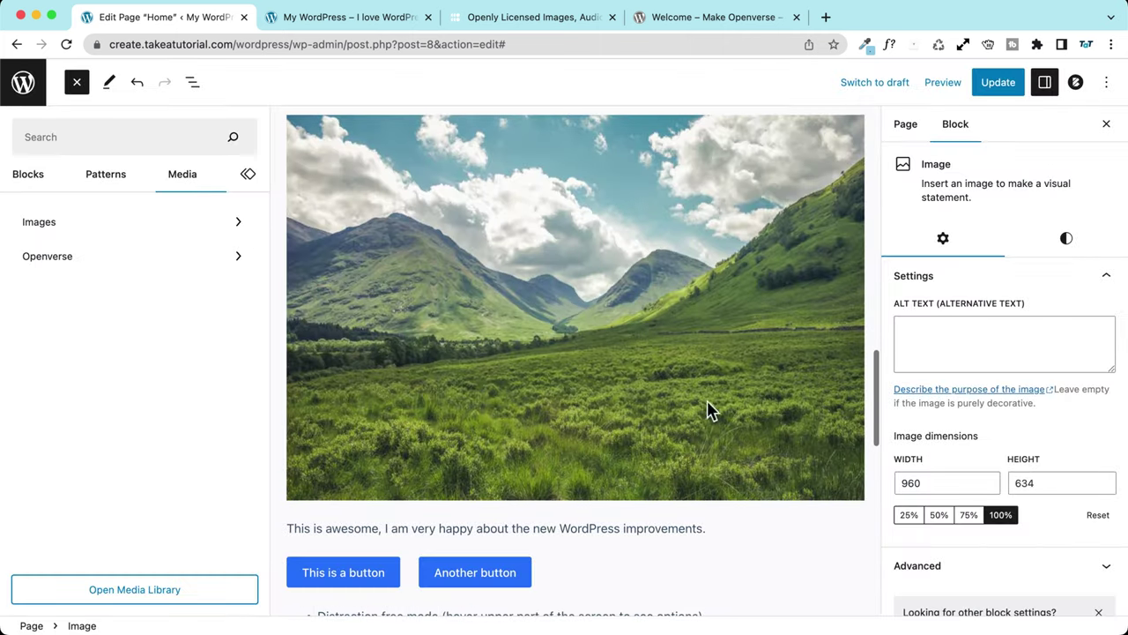
pyautogui.scroll(2, 486, 298)
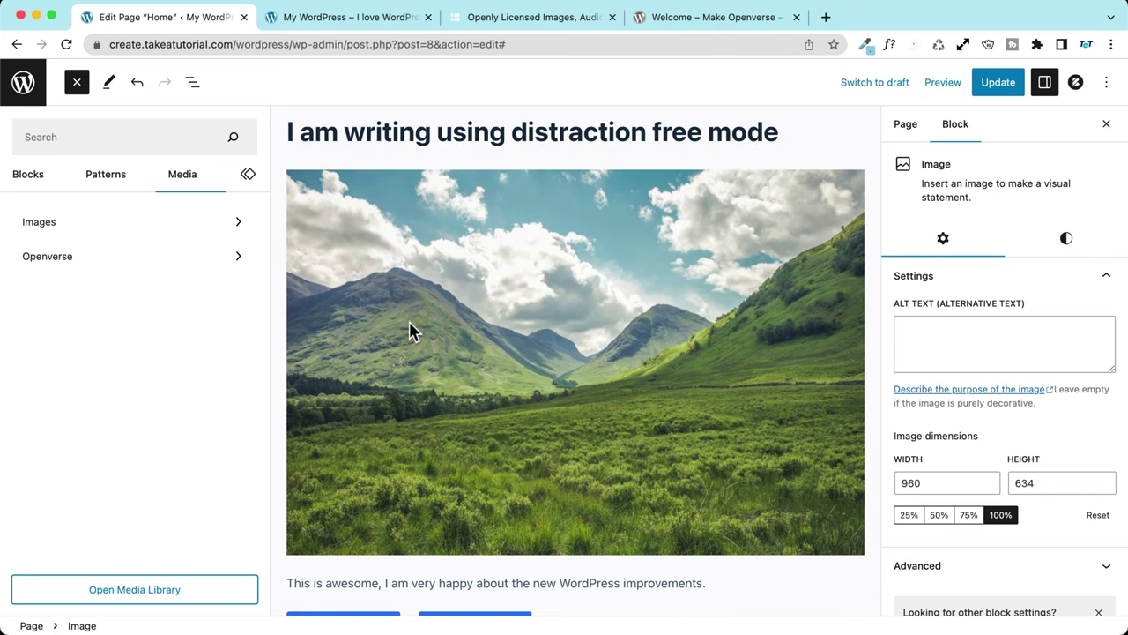
pyautogui.click(444, 320)
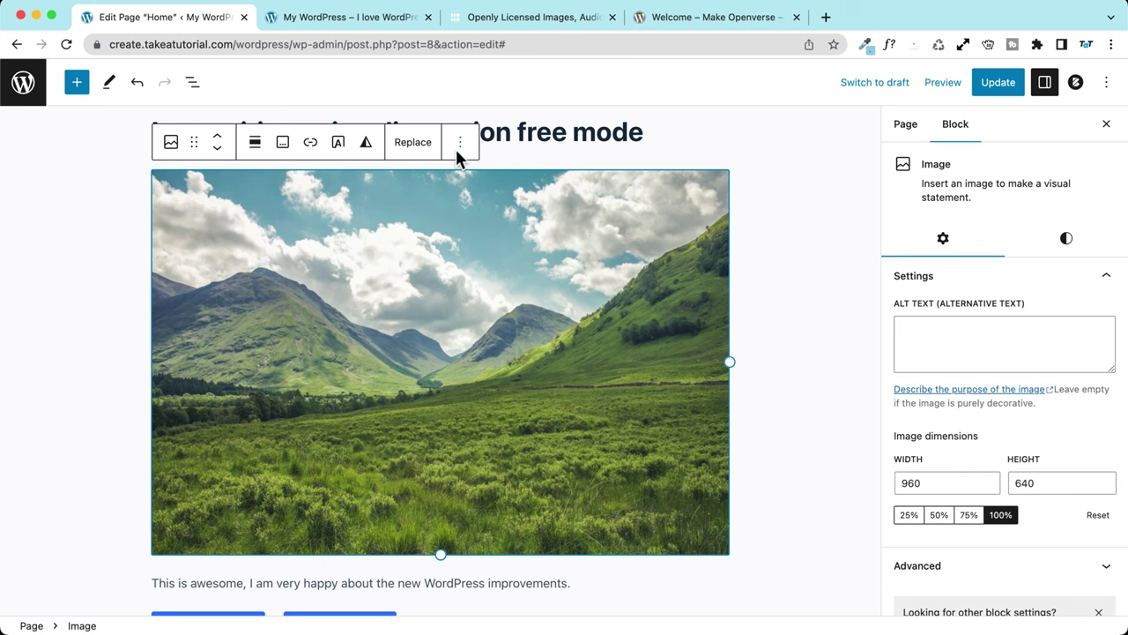
pyautogui.click(282, 142)
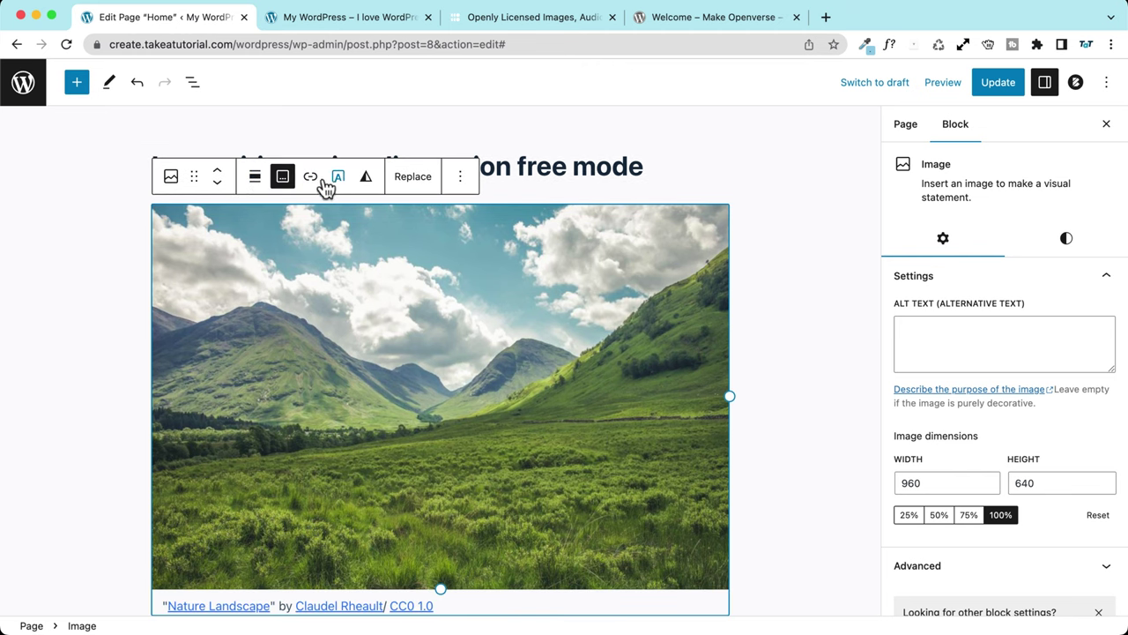
pyautogui.scroll(-3, 55, 269)
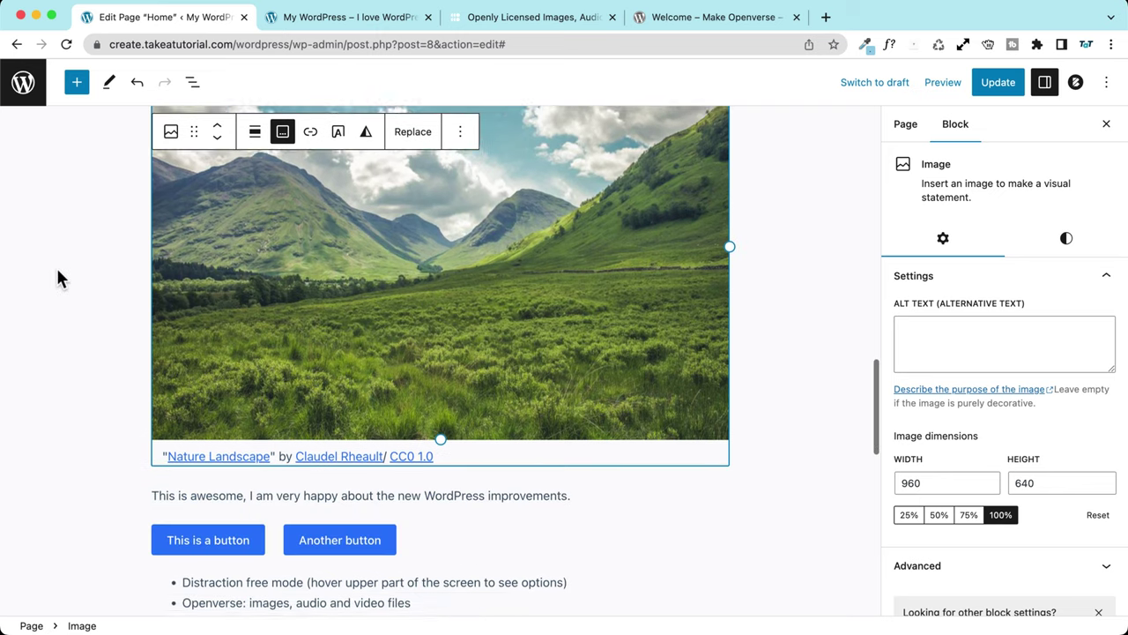
pyautogui.scroll(3, 57, 278)
# - Upload the external Nature Sky image at the end of the page to the site's Media Library
pyautogui.scroll(-15, 353, 437)
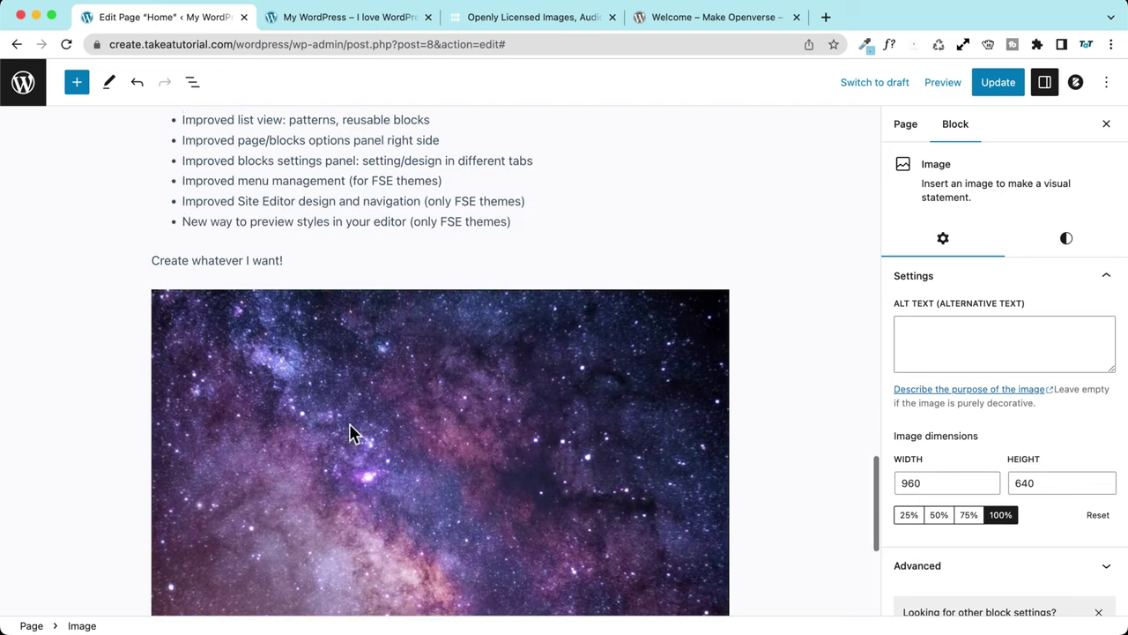
pyautogui.click(393, 373)
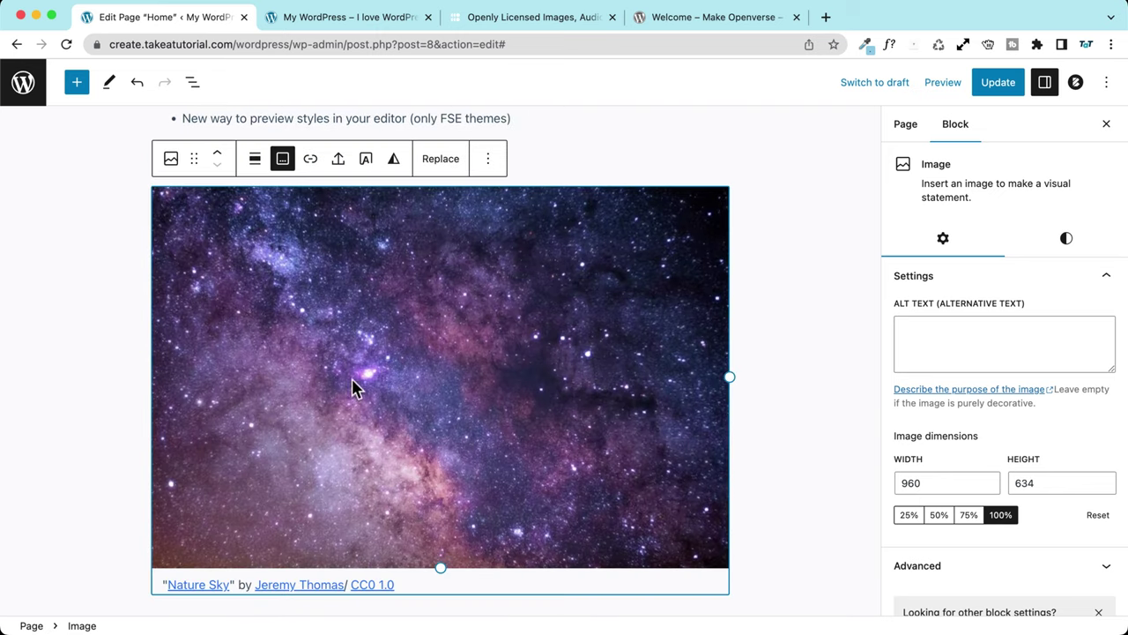
pyautogui.click(340, 167)
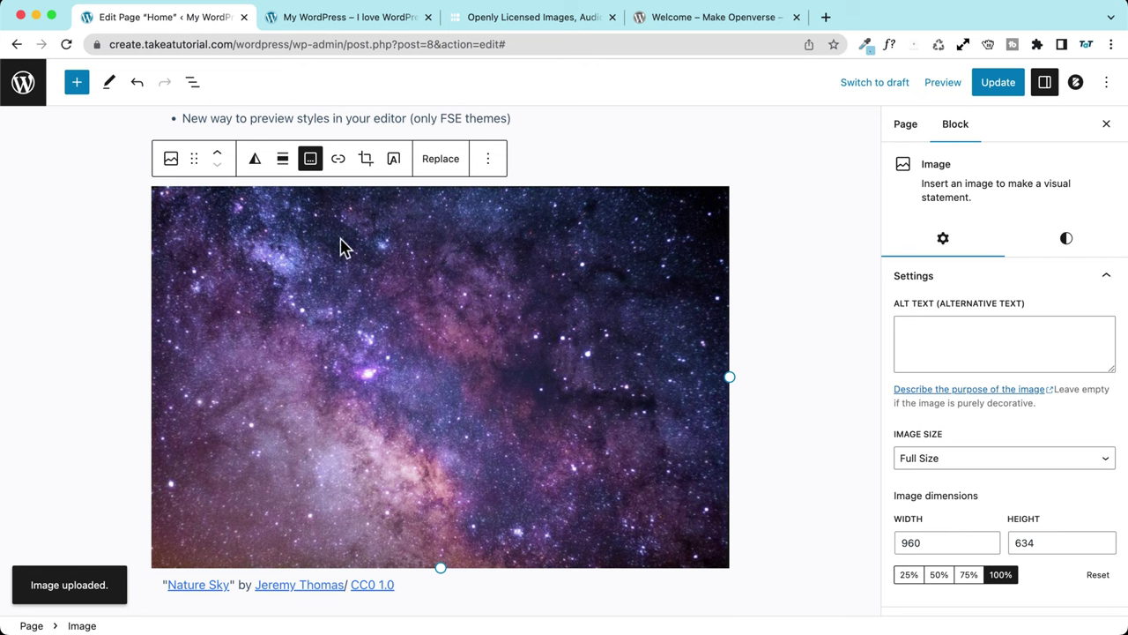
# - Open the Media Library through the block inserter, inspect the newly uploaded starry sky image's details, and close it
pyautogui.click(77, 82)
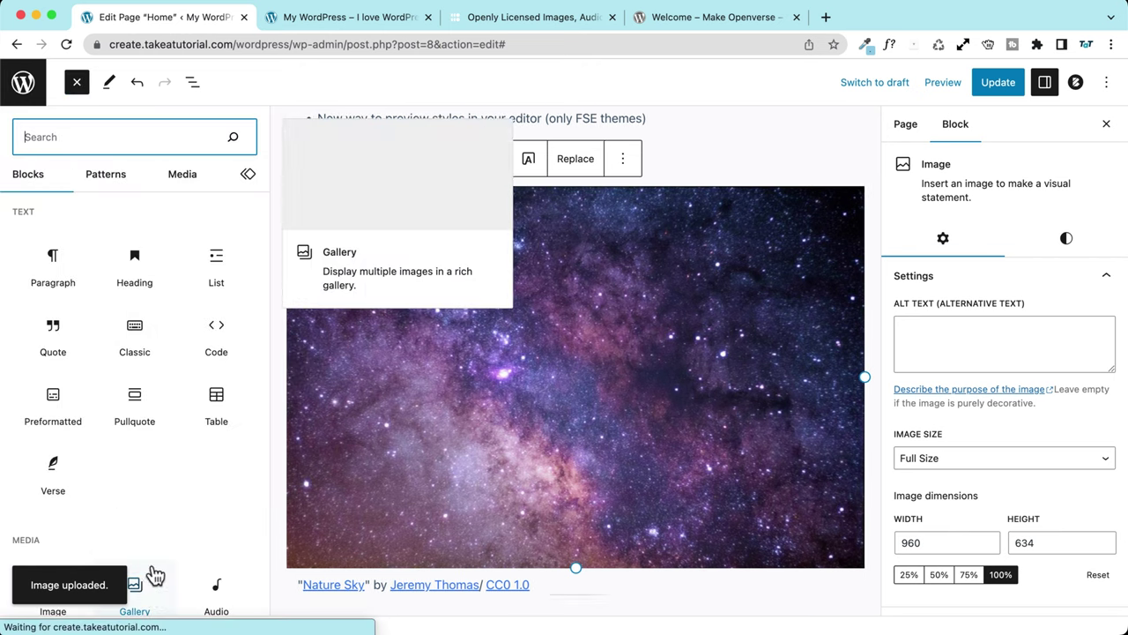
pyautogui.click(181, 175)
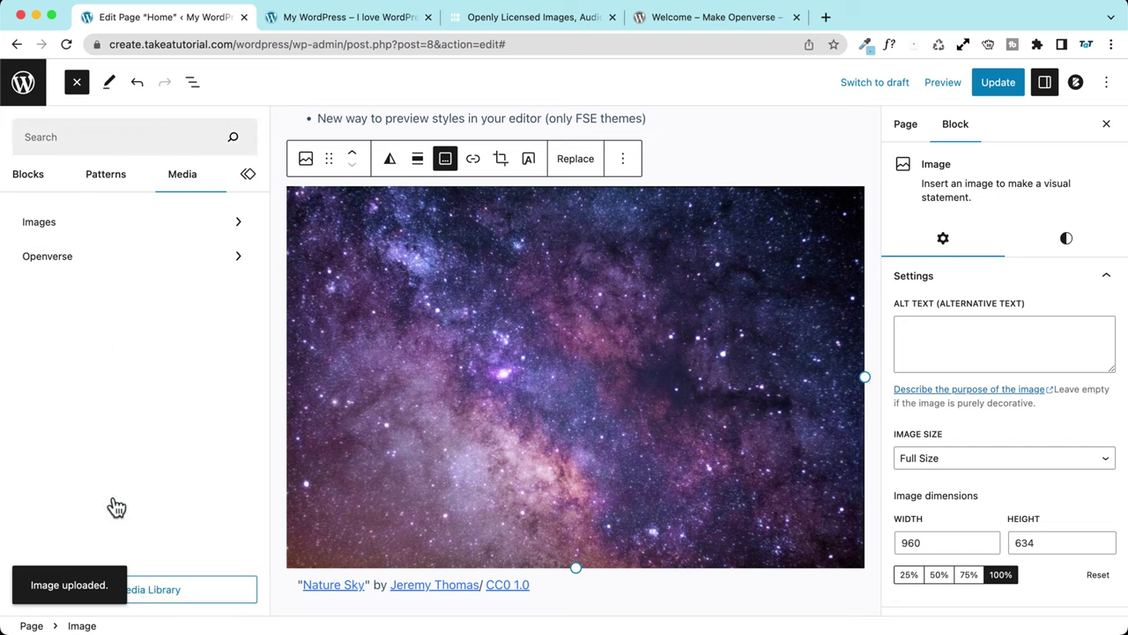
pyautogui.click(170, 592)
pyautogui.click(109, 280)
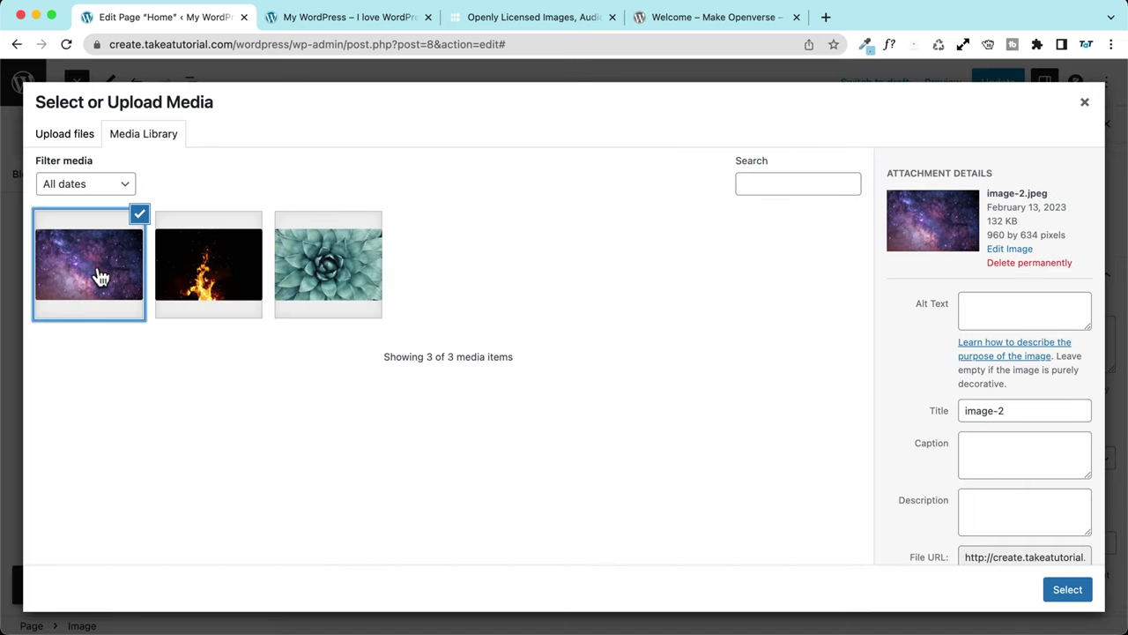
pyautogui.click(1085, 106)
# - Compare the block options of the external Nature Landscape image with those of the Nature Sky image and review the page
pyautogui.scroll(10, 570, 275)
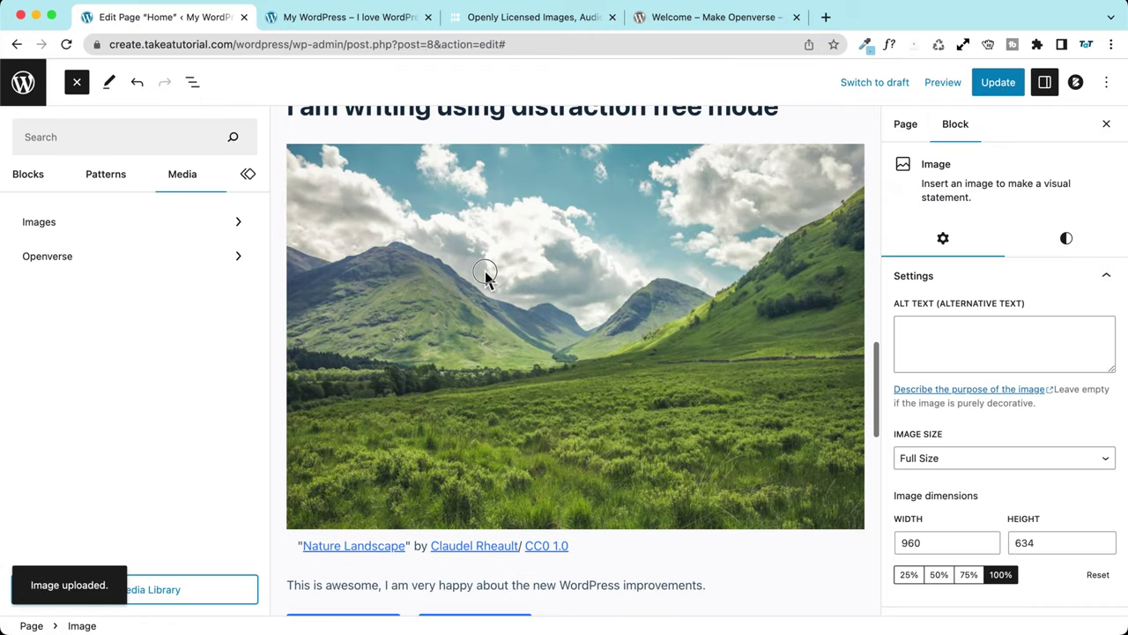
pyautogui.click(486, 276)
pyautogui.scroll(2, 403, 282)
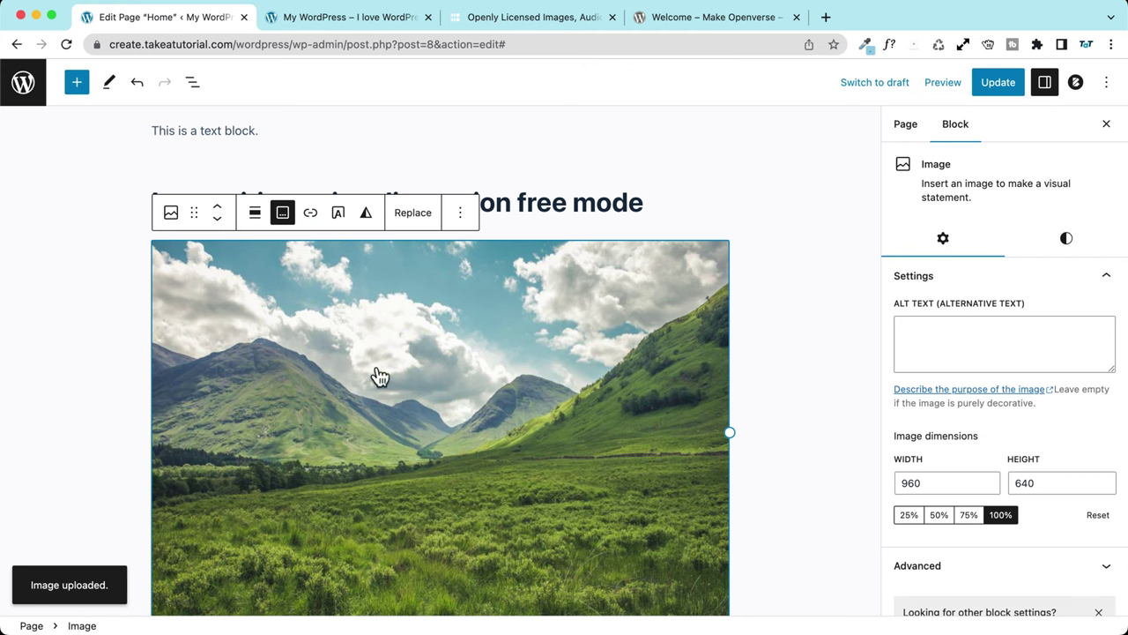
pyautogui.scroll(-4, 378, 375)
pyautogui.scroll(-5, 372, 366)
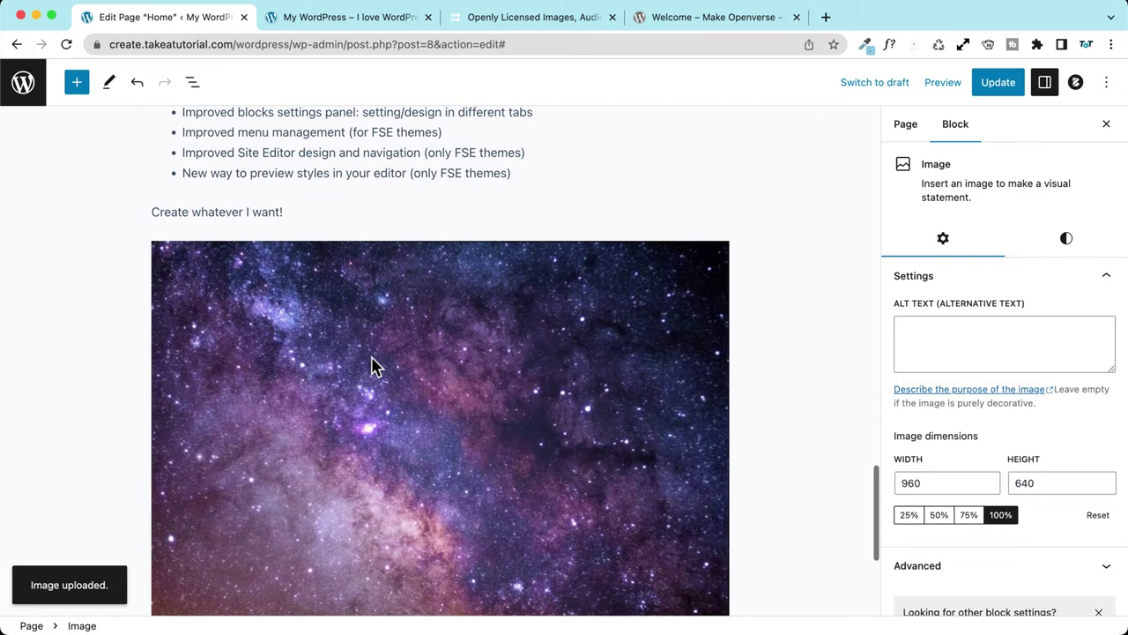
pyautogui.click(372, 366)
pyautogui.scroll(7, 371, 367)
pyautogui.click(371, 367)
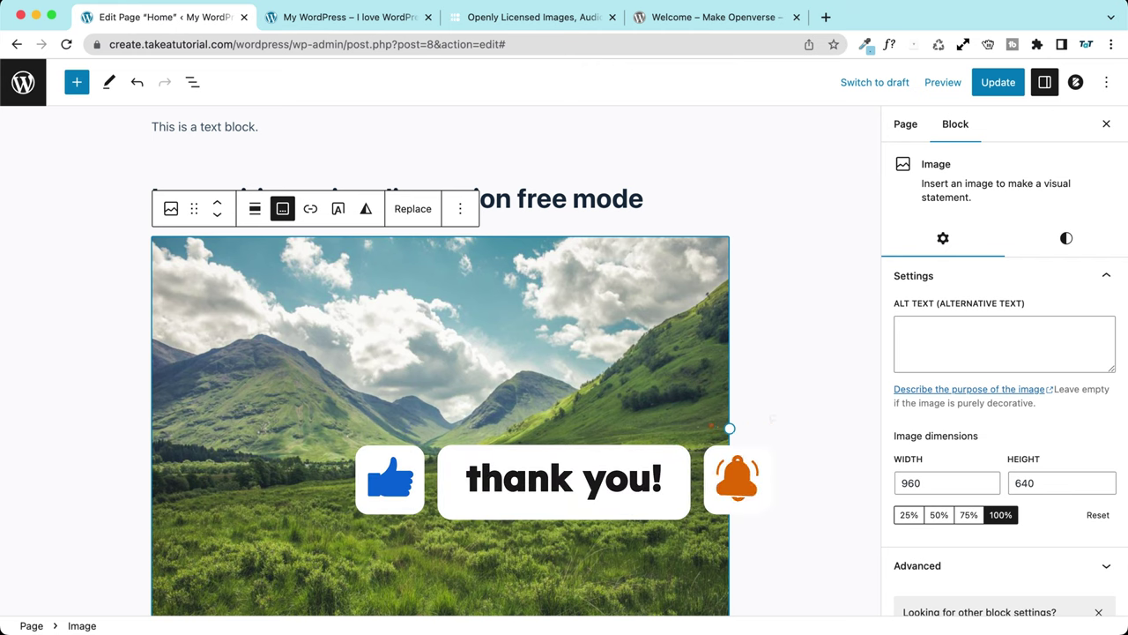
pyautogui.scroll(-5, 315, 278)
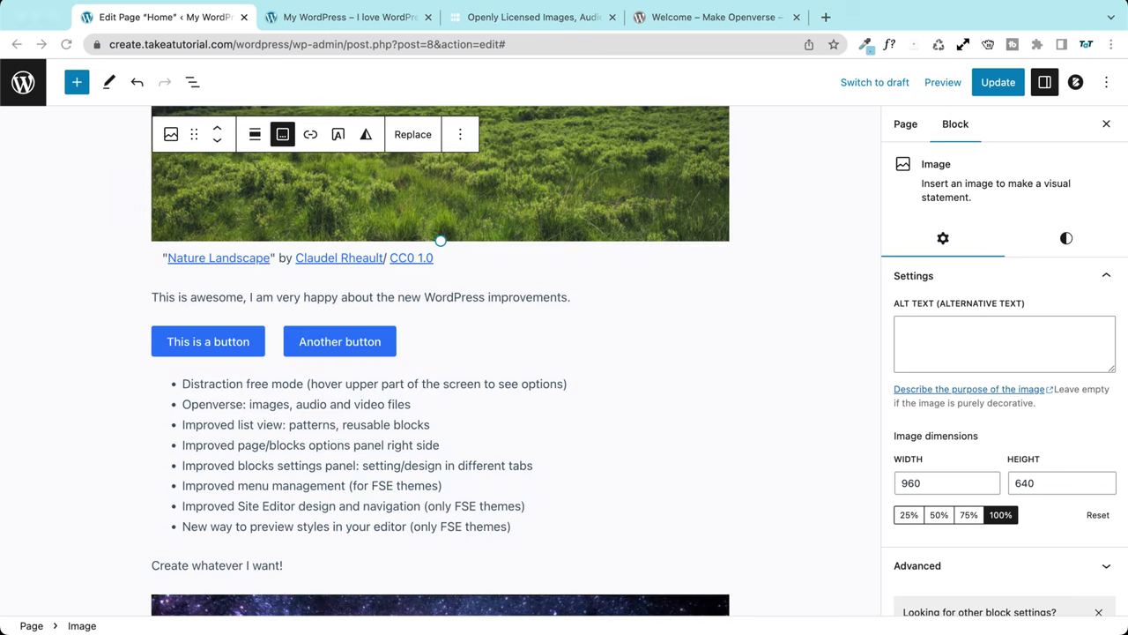
pyautogui.scroll(10, 105, 210)
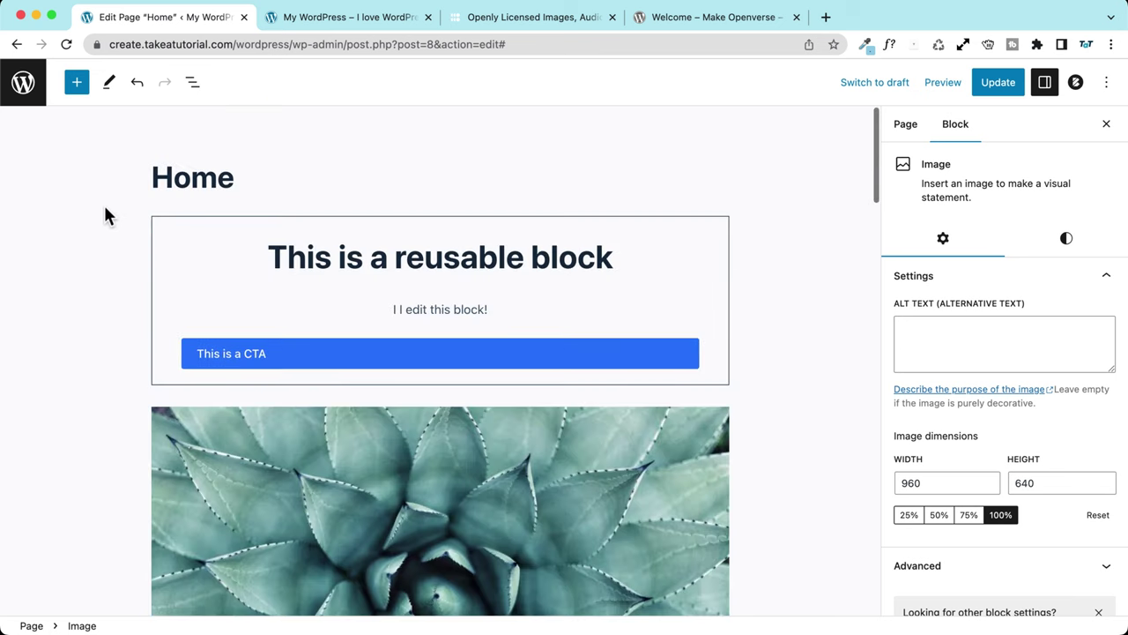
# - Try hiding and showing the settings sidebar several times, leaving it open
pyautogui.click(1045, 84)
pyautogui.click(1045, 84)
pyautogui.click(1045, 84)
pyautogui.click(1044, 83)
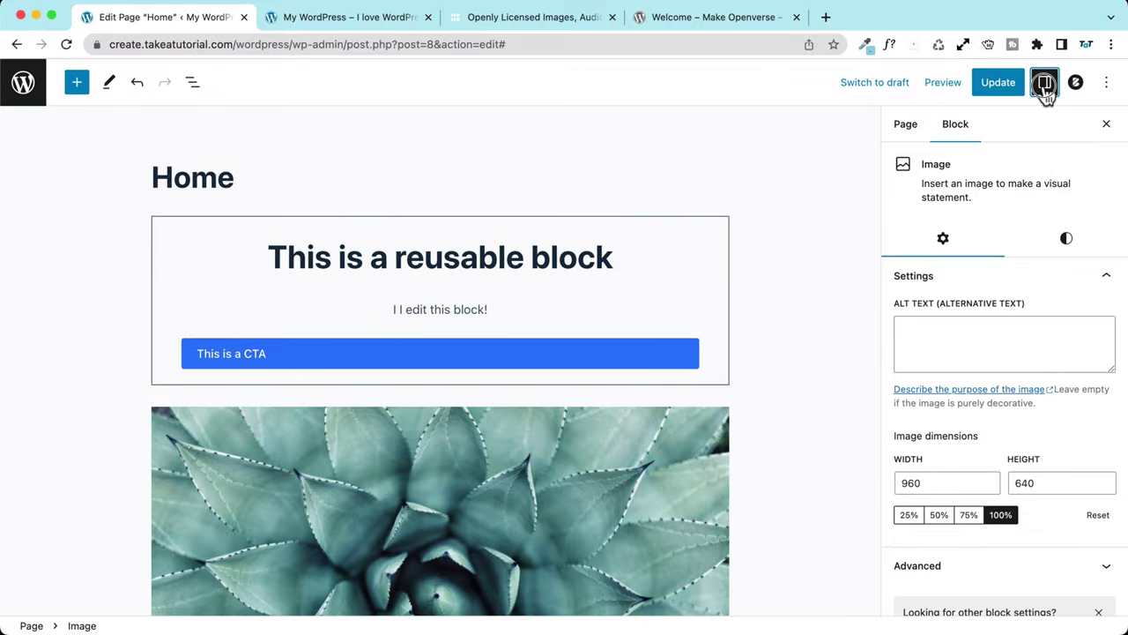
pyautogui.click(1045, 88)
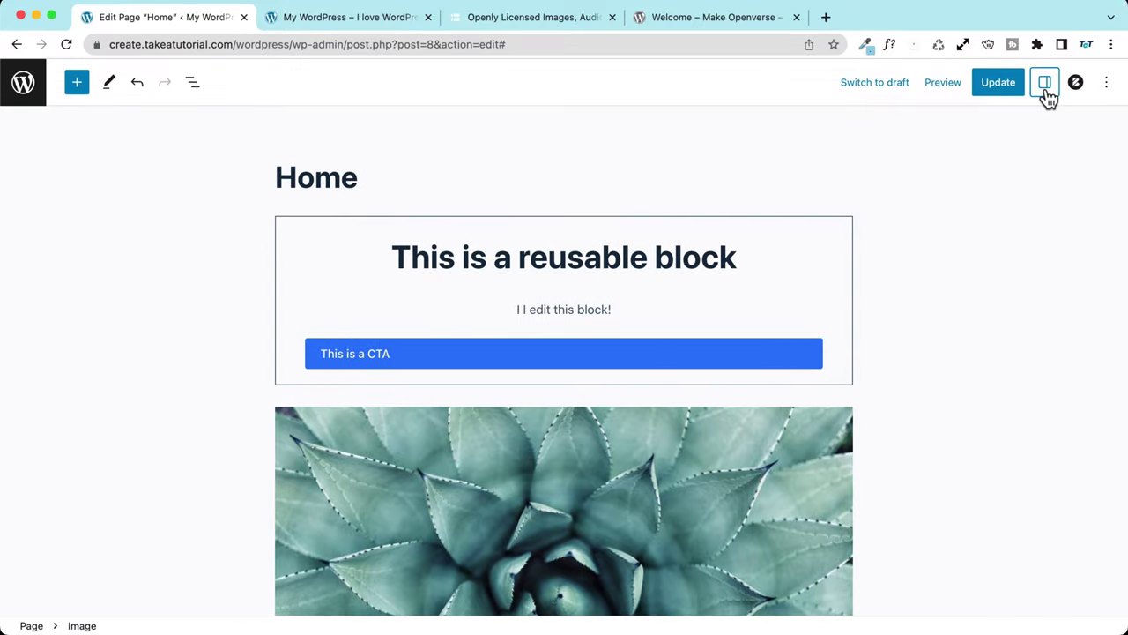
pyautogui.click(1046, 88)
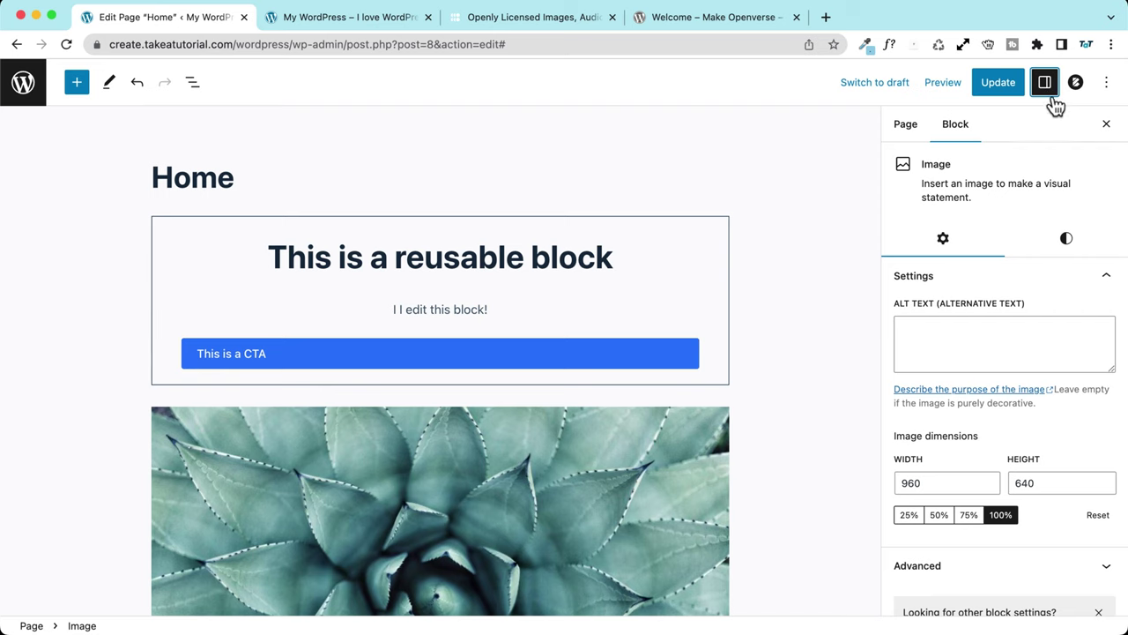
# - Select the succulent image below the reusable block and compare its separate Settings and Styles options
pyautogui.scroll(-1, 455, 167)
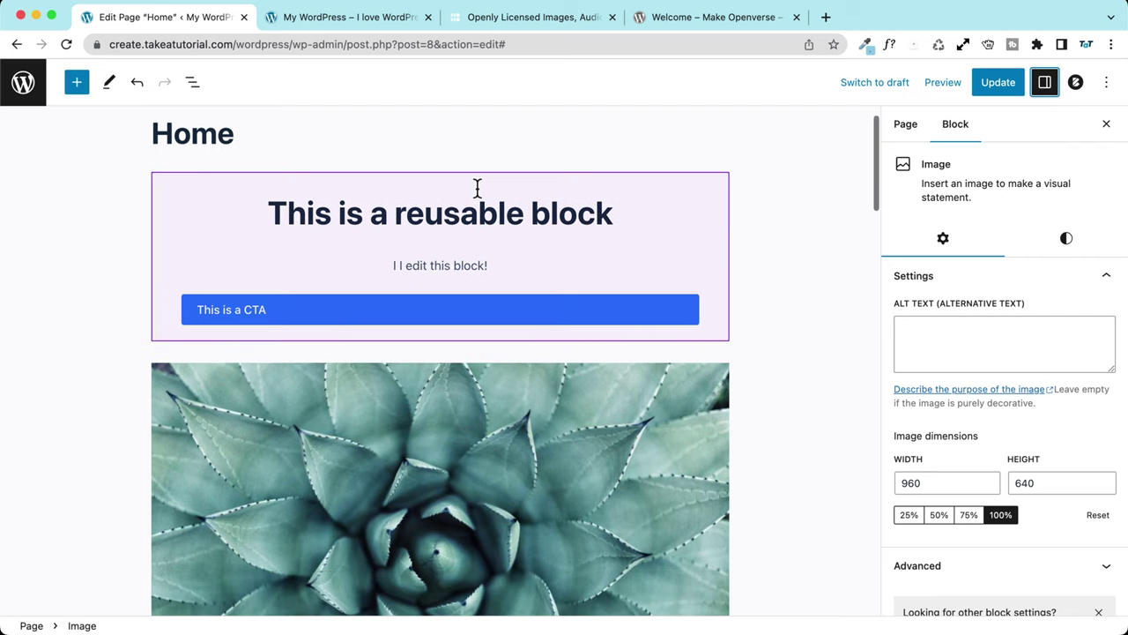
pyautogui.scroll(-2, 647, 196)
pyautogui.click(564, 374)
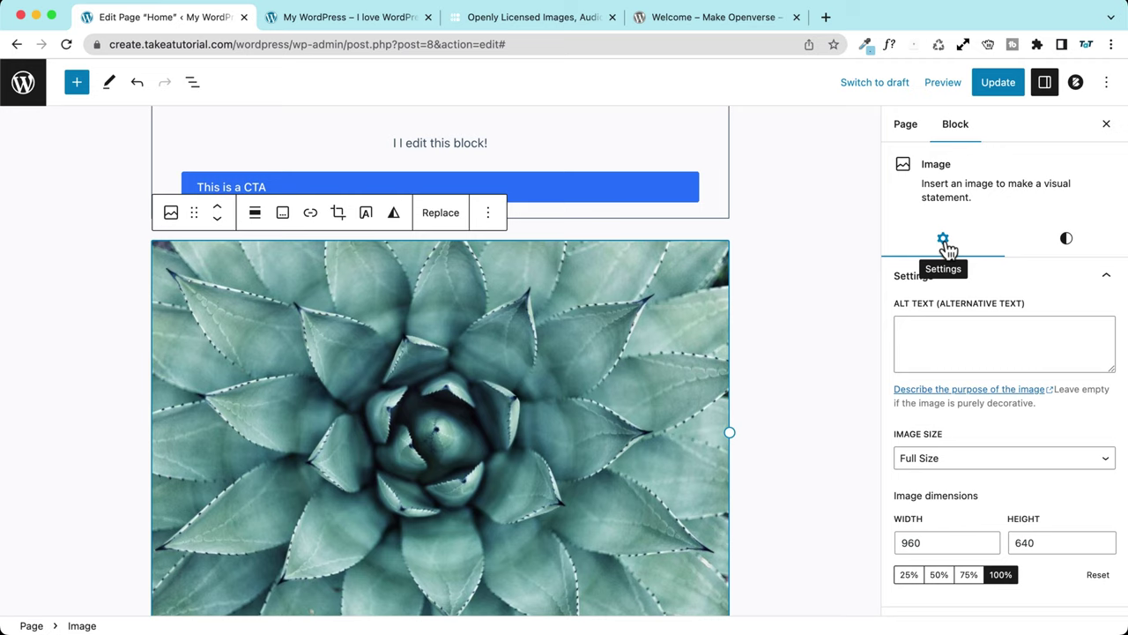
pyautogui.click(1066, 239)
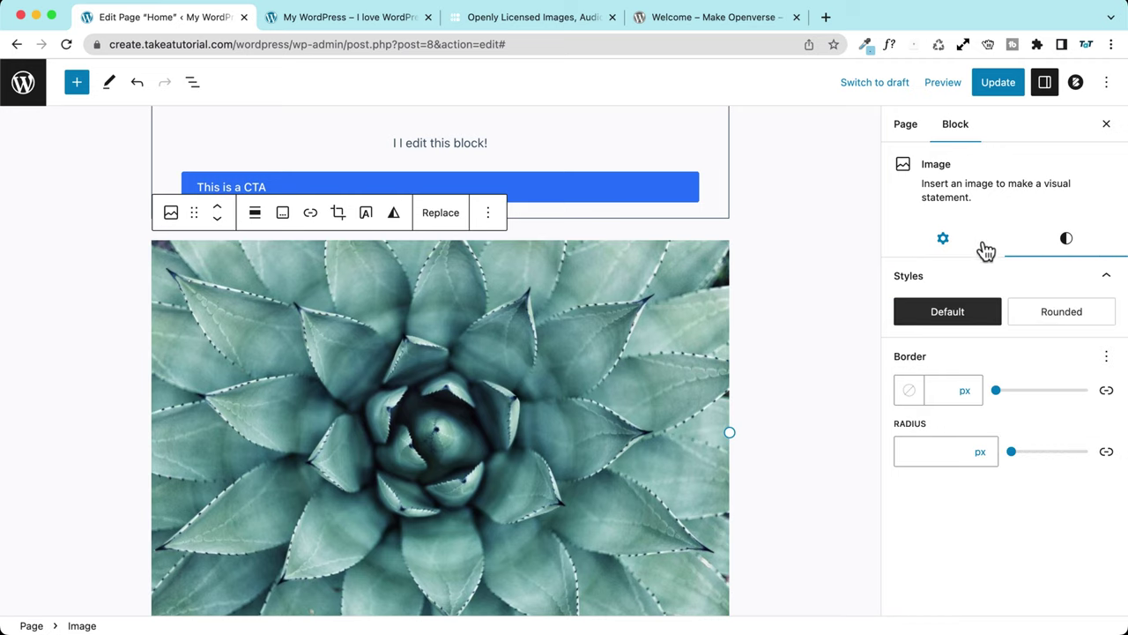
pyautogui.click(942, 245)
pyautogui.click(1063, 247)
pyautogui.click(956, 245)
pyautogui.click(1068, 242)
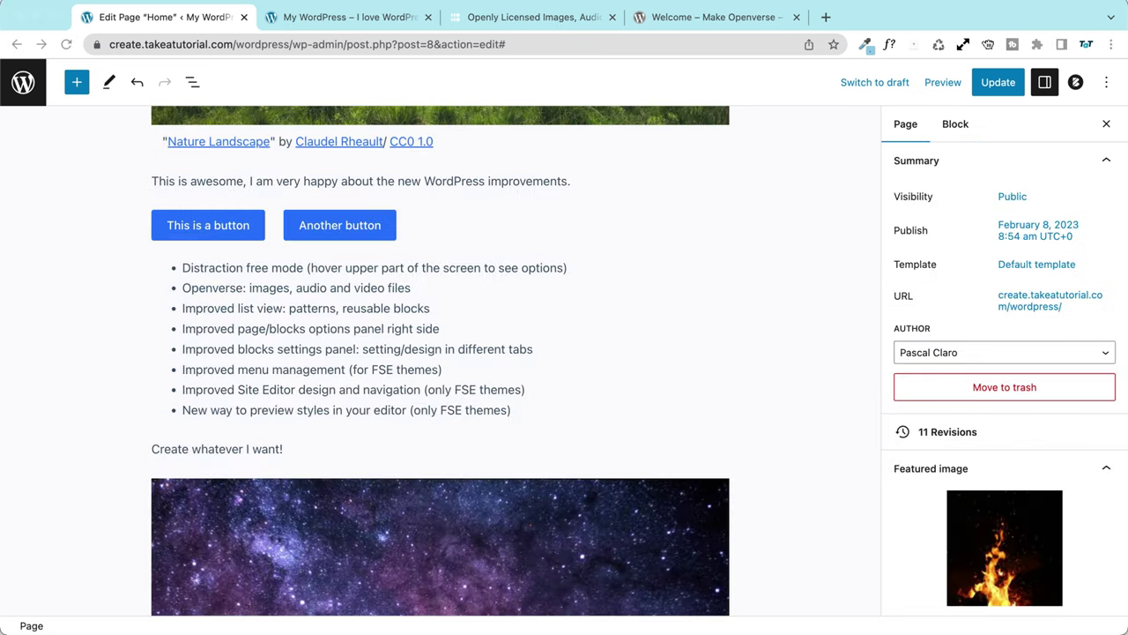
# - Deselect the blocks on the Home page and leave the editor for the list of all pages
pyautogui.click(70, 235)
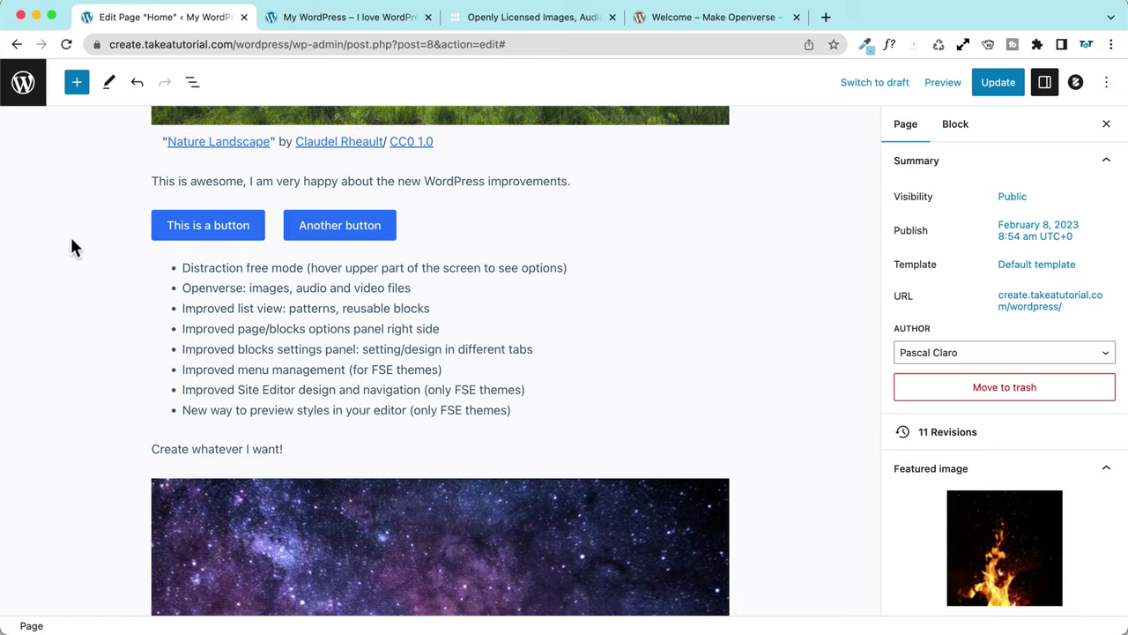
pyautogui.scroll(10, 72, 212)
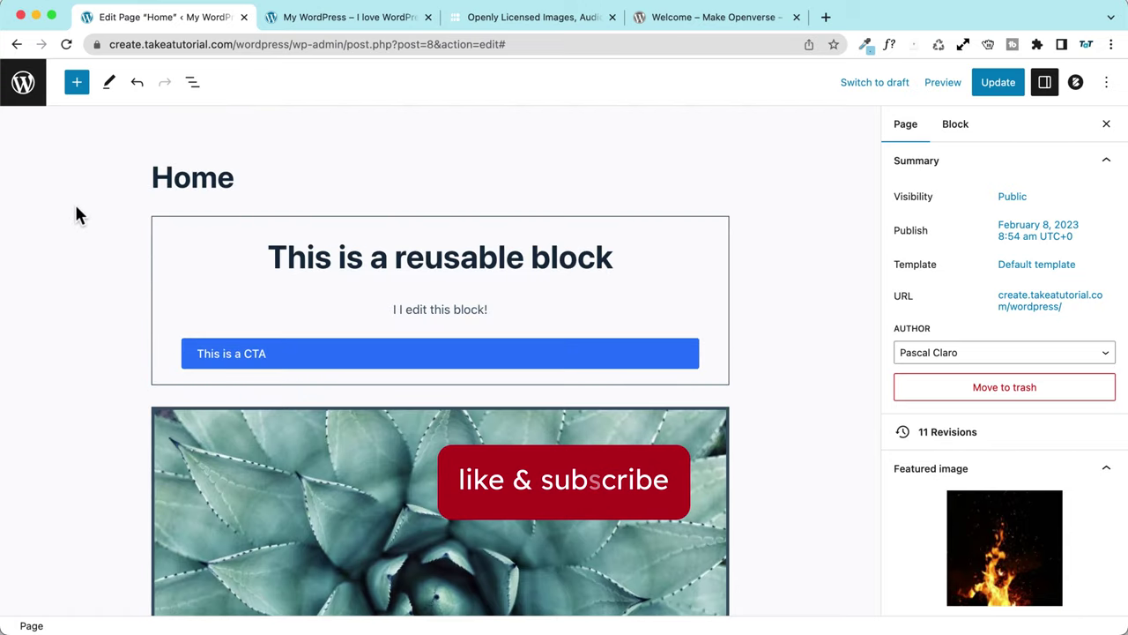
pyautogui.click(23, 82)
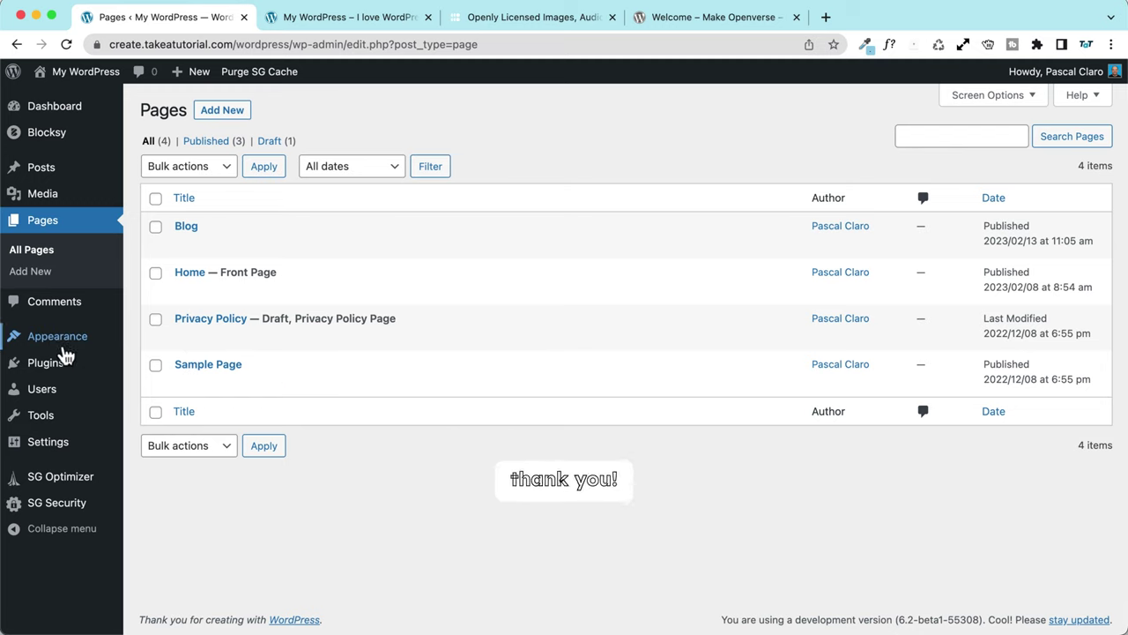
# - Visit the live site's front page and review its published content from start to end
pyautogui.moveTo(54, 350)
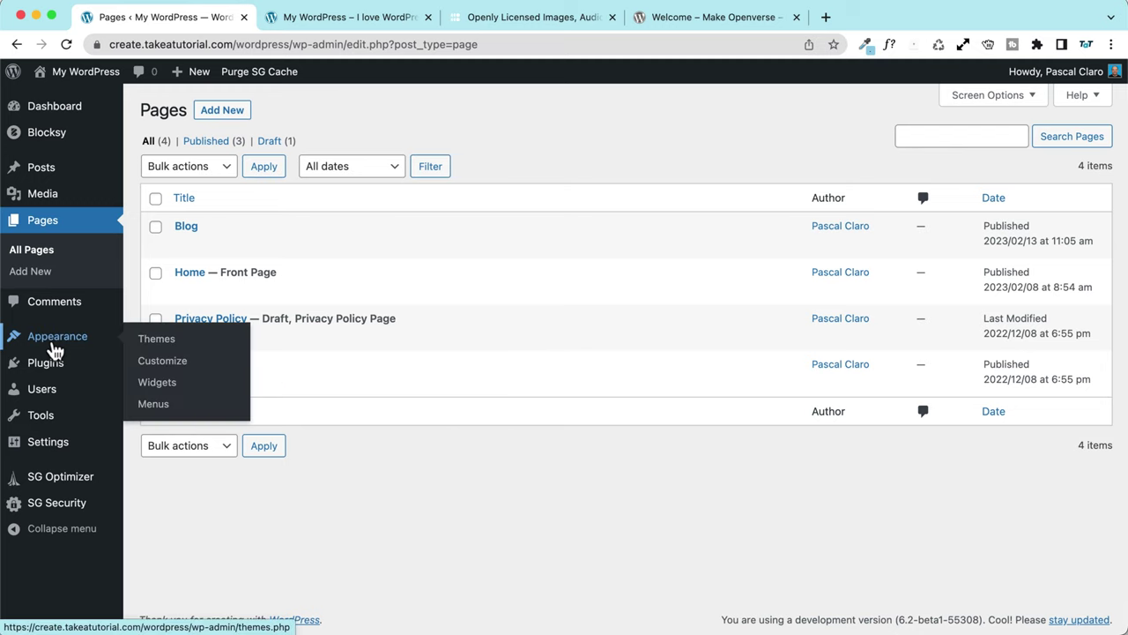
pyautogui.click(66, 101)
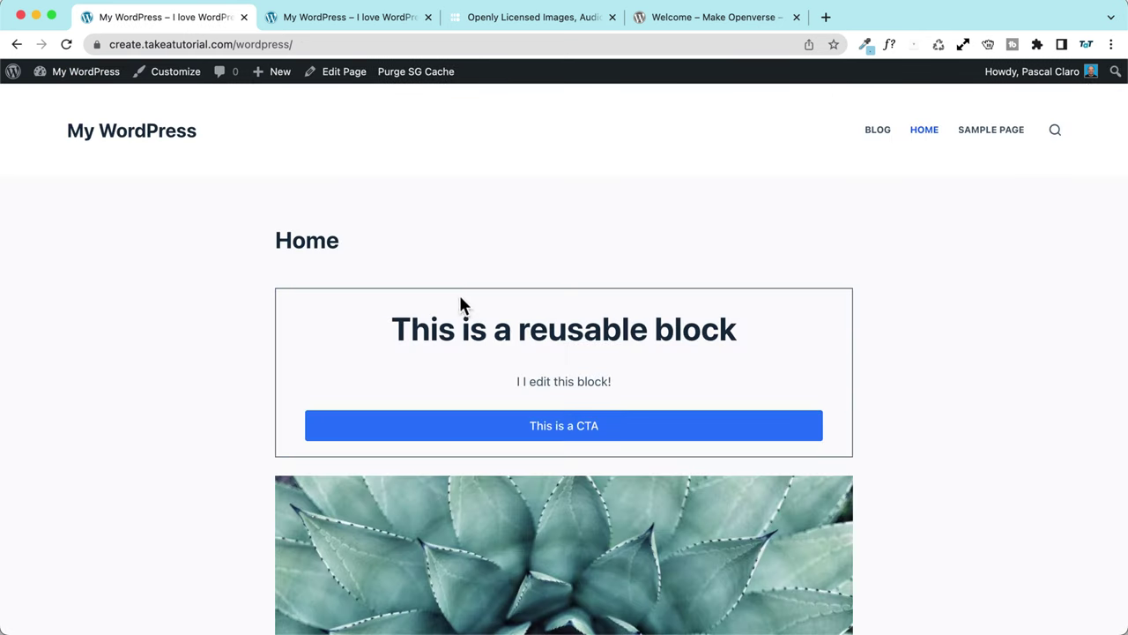
pyautogui.scroll(-10, 137, 305)
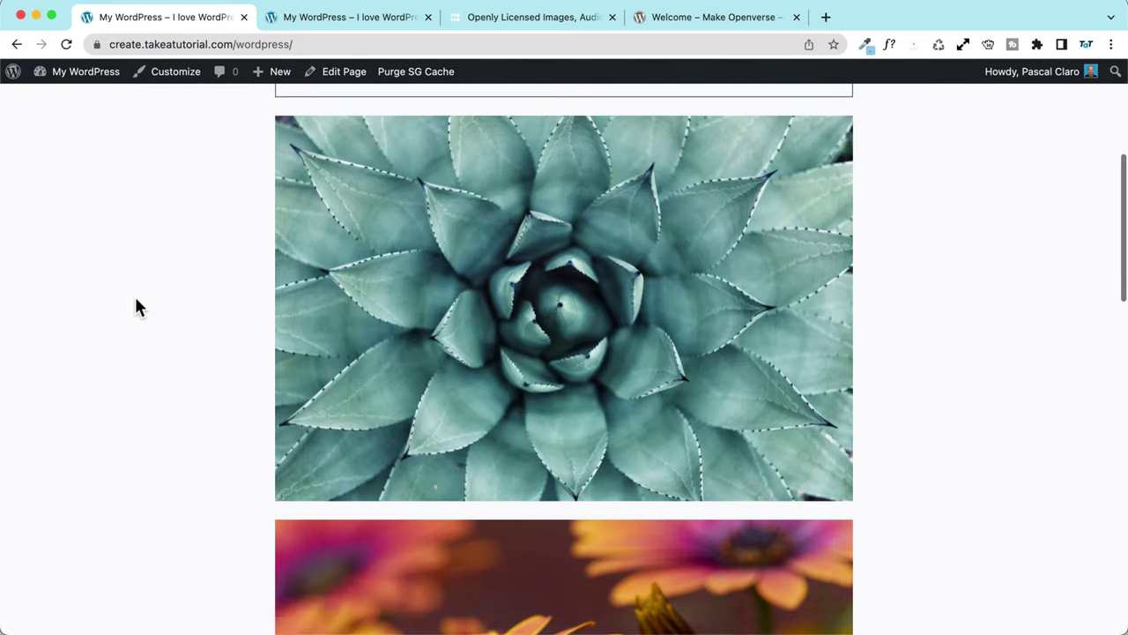
pyautogui.scroll(-9, 137, 305)
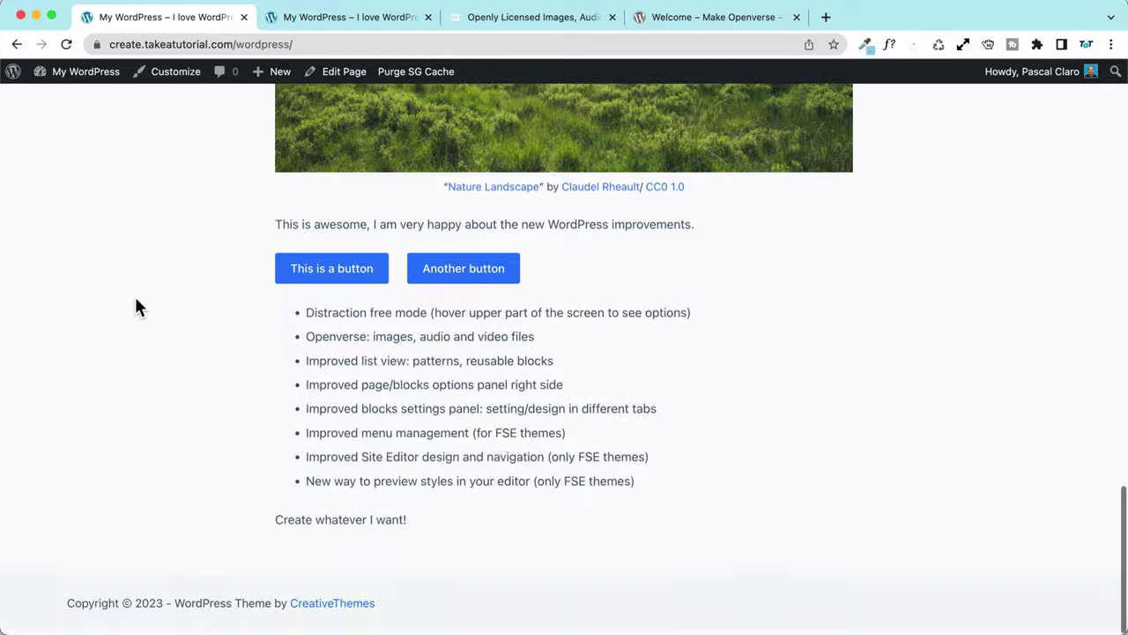
pyautogui.scroll(10, 136, 306)
pyautogui.scroll(10, 137, 306)
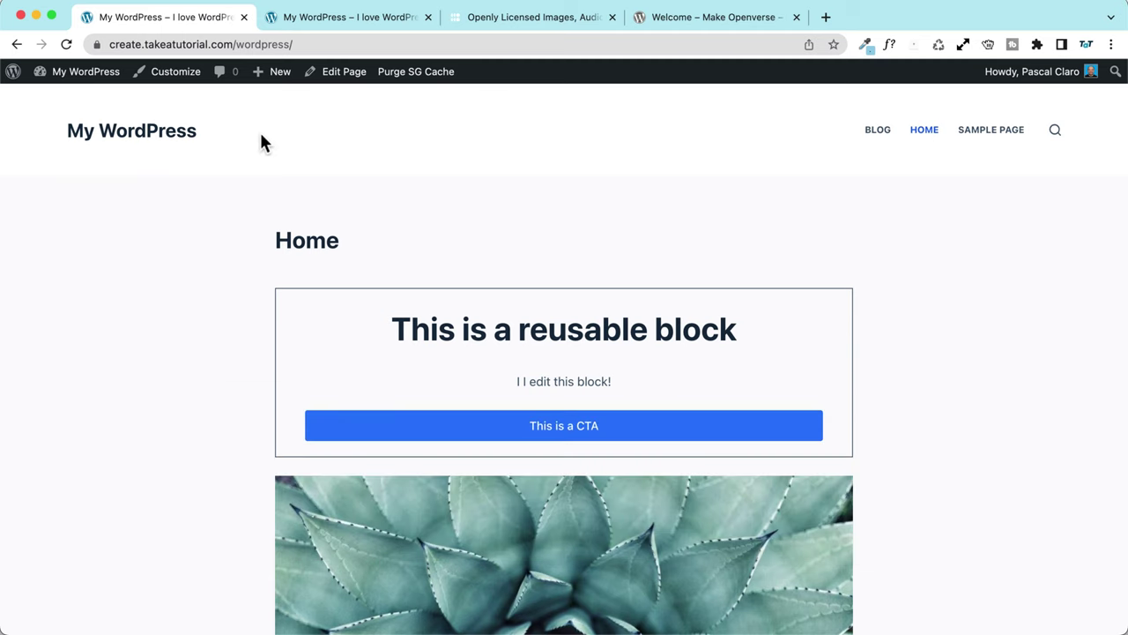
# - Go back to the site's dashboard and open the installed themes overview
pyautogui.moveTo(89, 79)
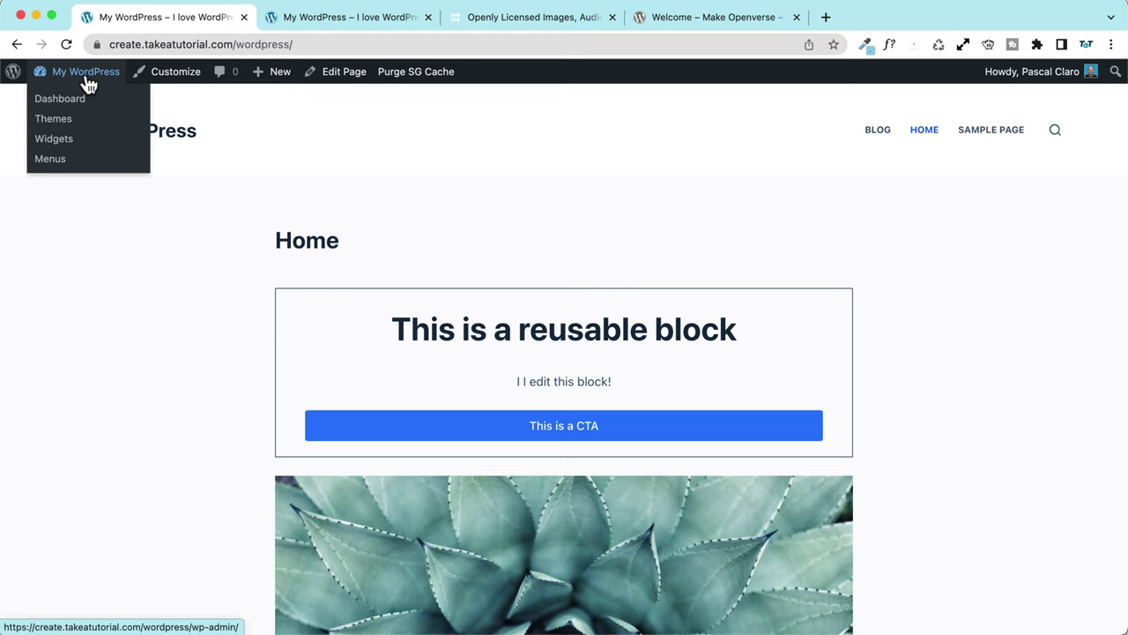
pyautogui.click(88, 78)
pyautogui.moveTo(81, 339)
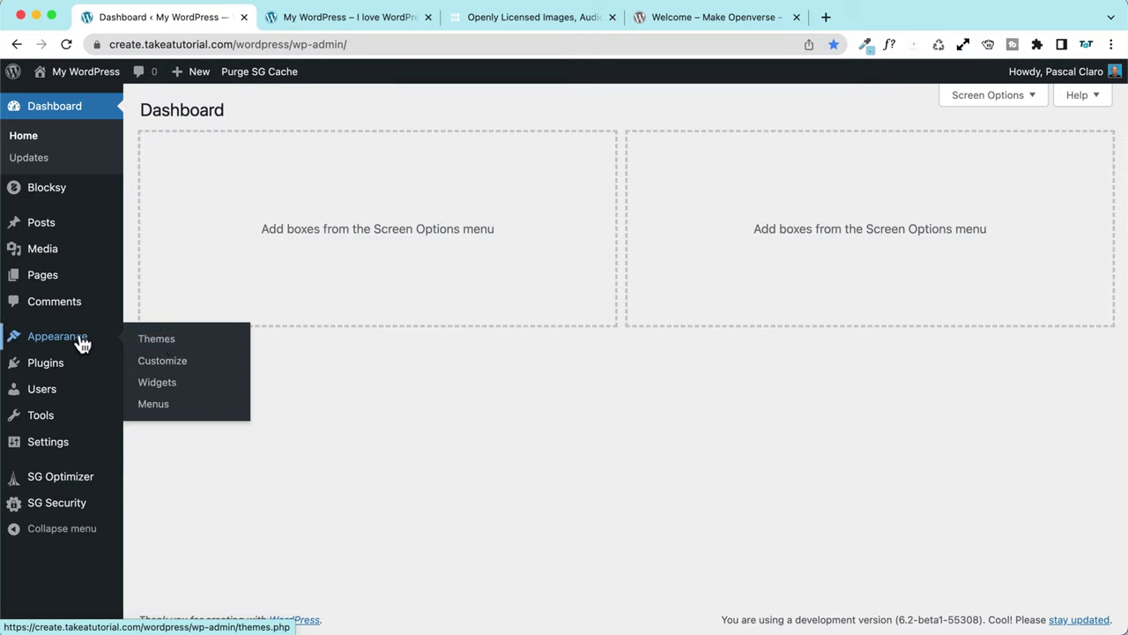
pyautogui.click(162, 351)
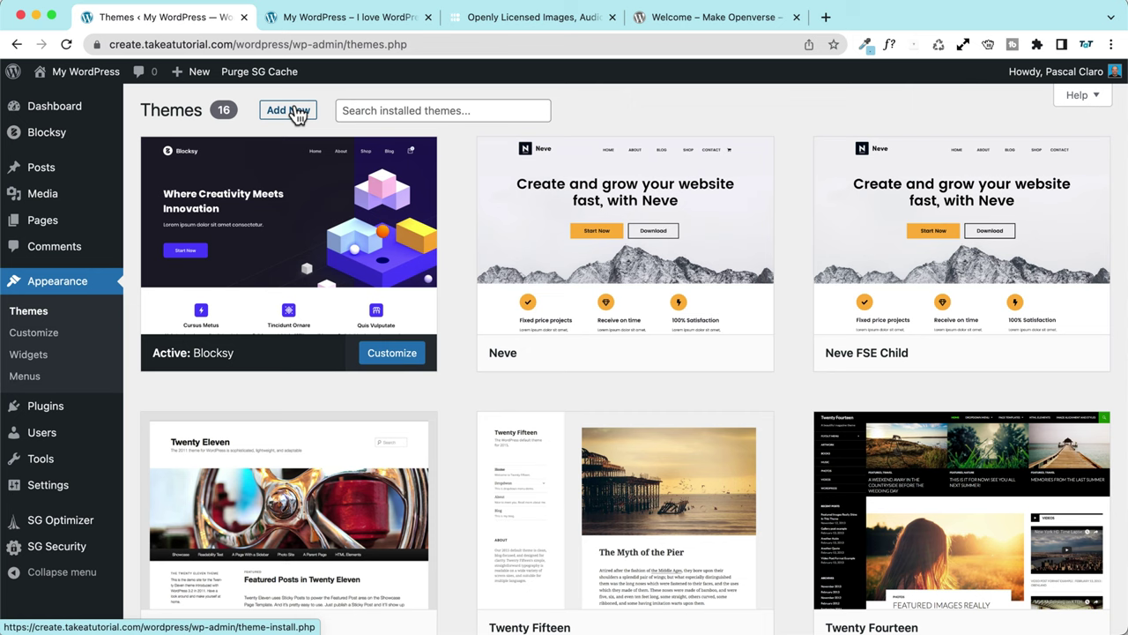
# - Open the details of the installed Twenty Twenty-Three theme and activate it
pyautogui.scroll(-10, 943, 353)
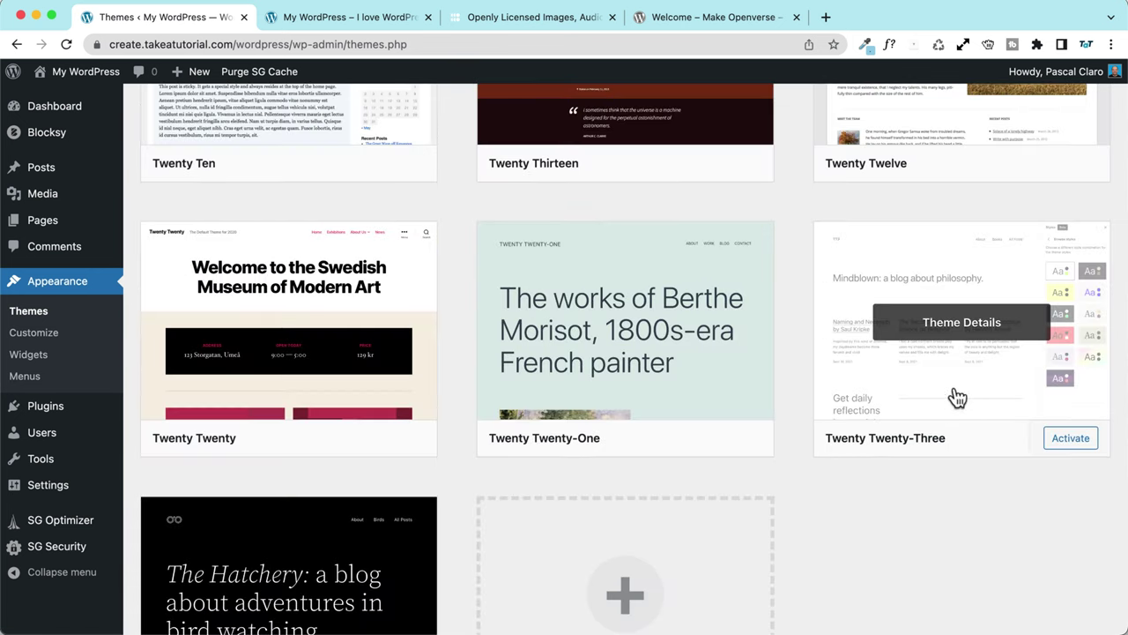
pyautogui.click(956, 398)
pyautogui.click(615, 598)
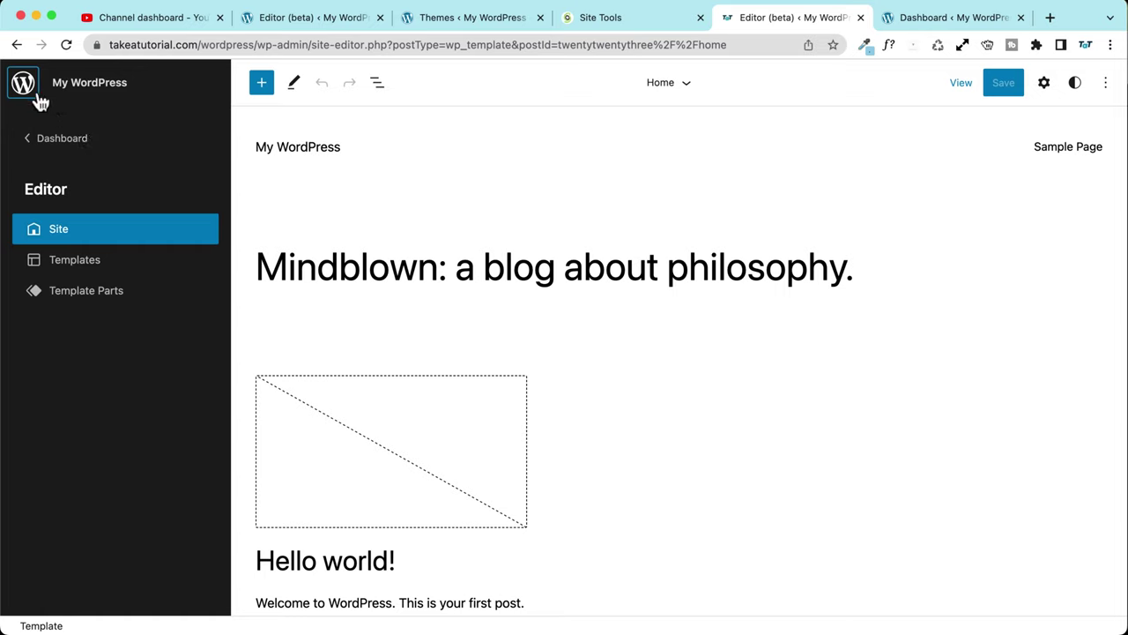
# - Select the Home template's header in the older Site Editor, and hide and reopen its navigation sidebar
pyautogui.click(677, 146)
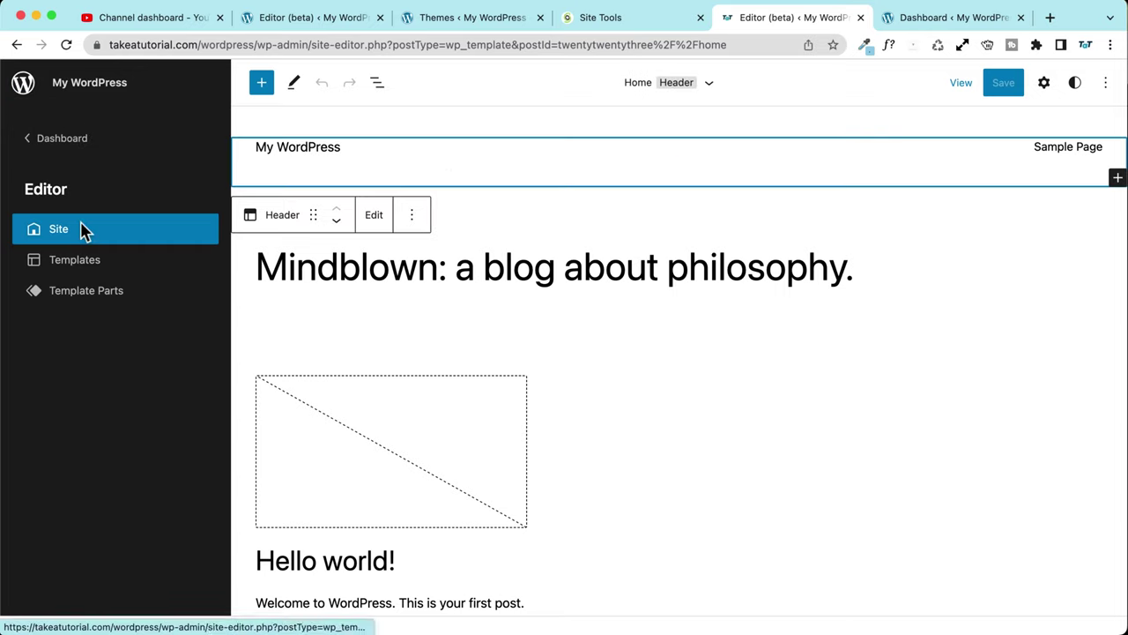
pyautogui.click(24, 86)
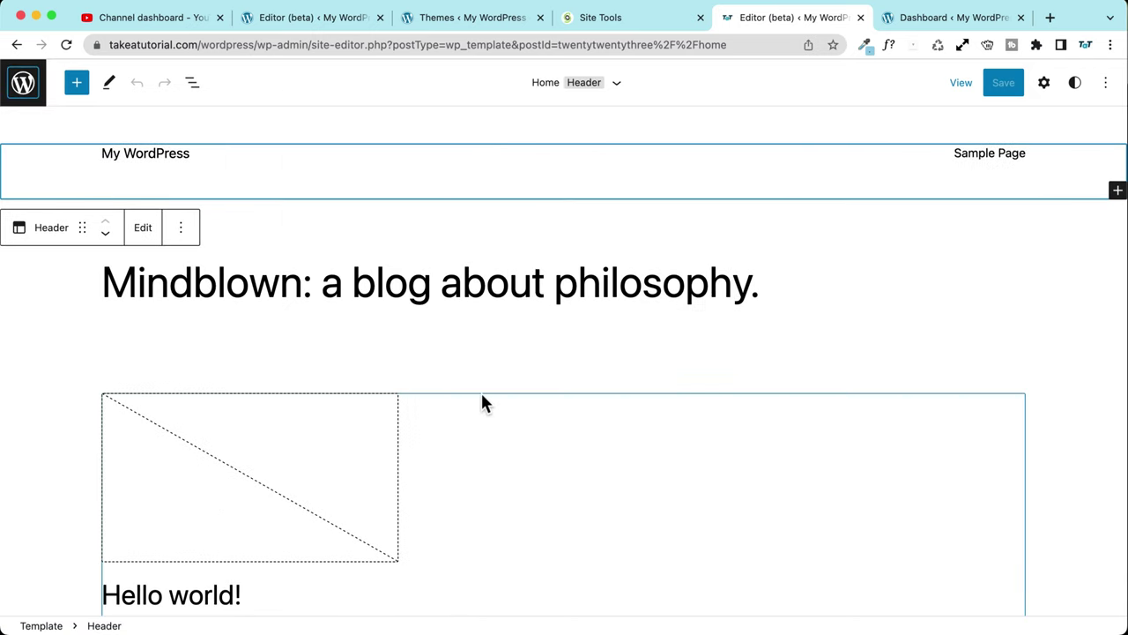
pyautogui.click(5, 95)
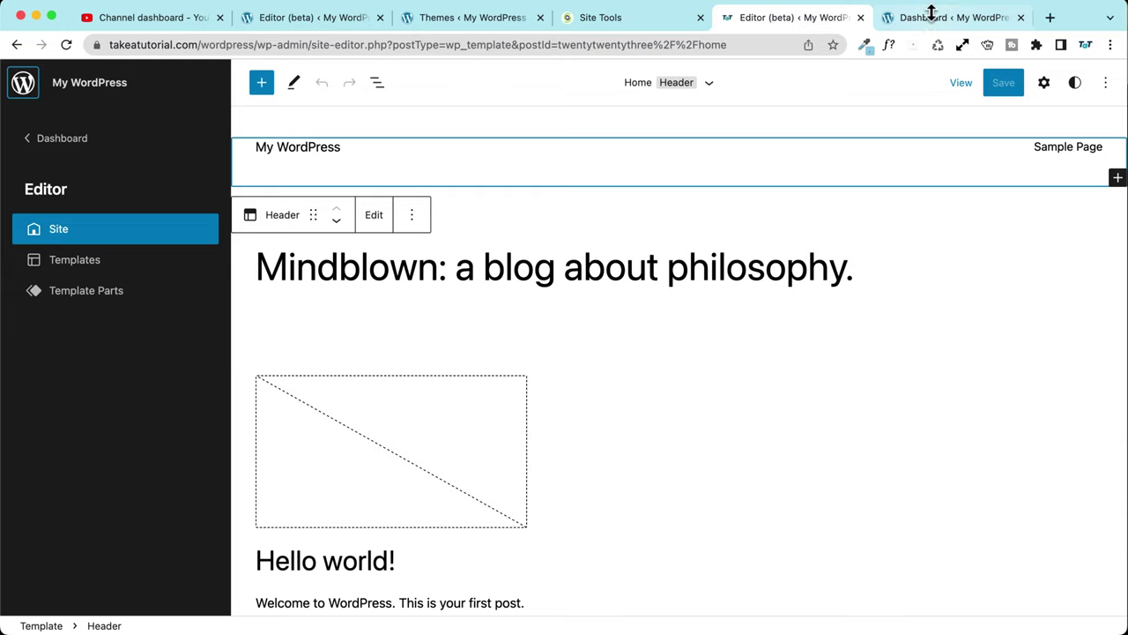
# - Switch to the WordPress 6.2 beta site's dashboard, launch its Site Editor, and open the Home template for editing
pyautogui.click(903, 19)
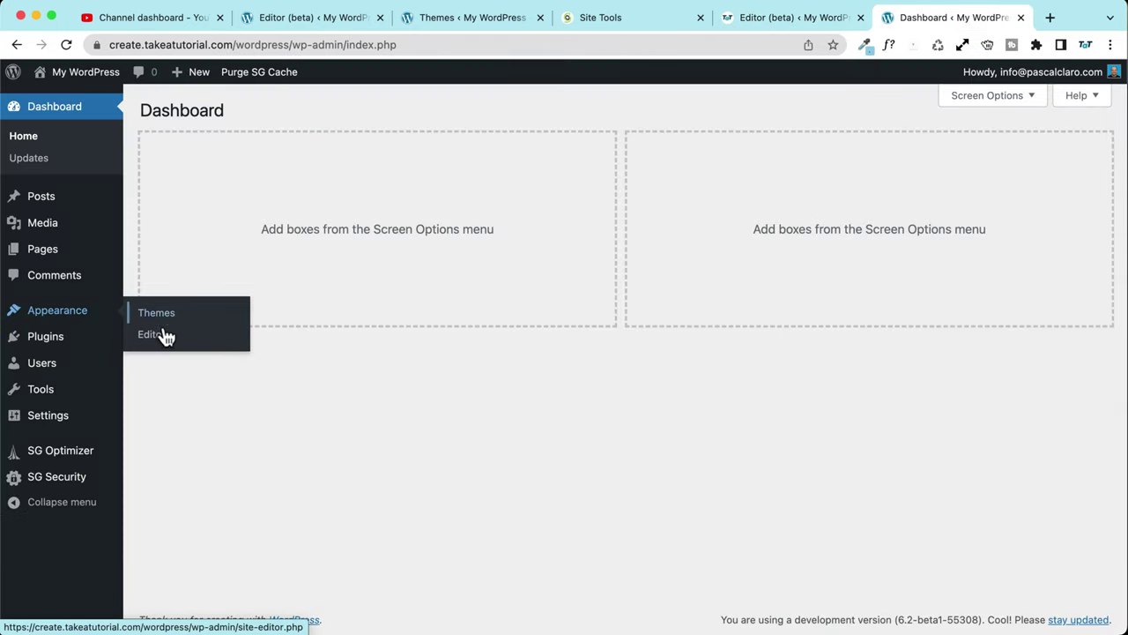
pyautogui.click(173, 342)
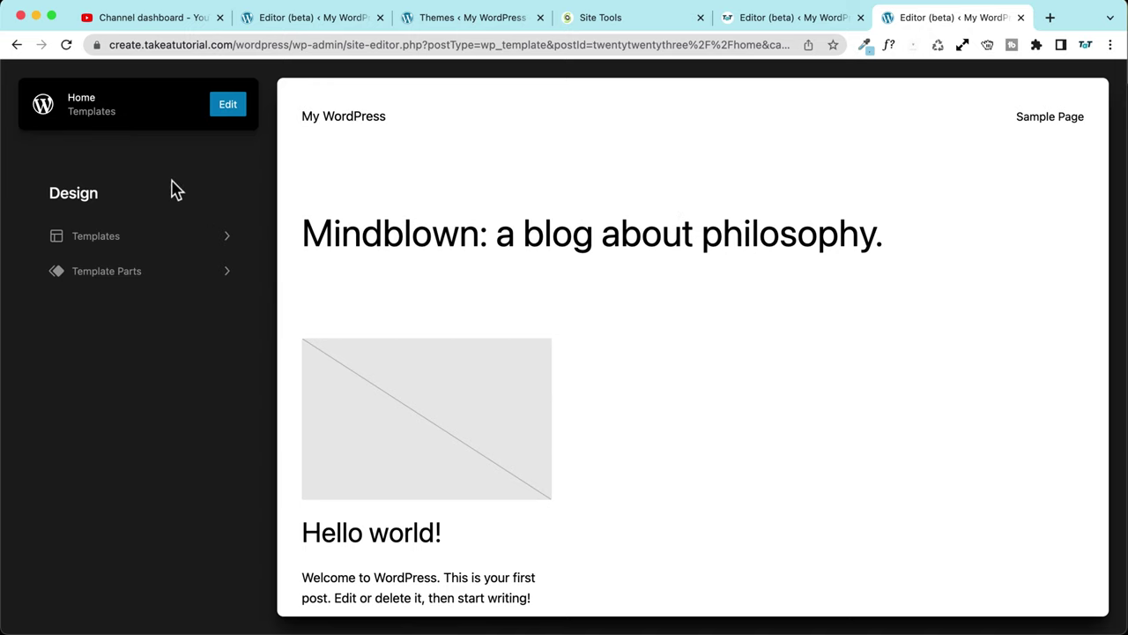
pyautogui.click(229, 106)
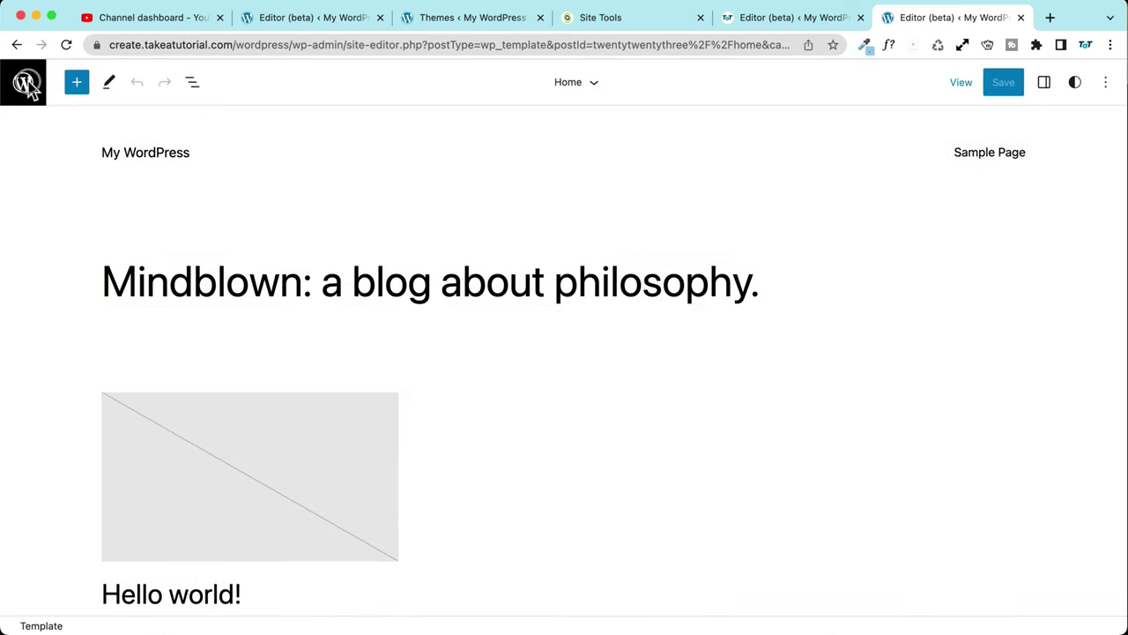
# - Switch the Home template between editing and browsing views, and list the site's templates in the redesigned Site Editor
pyautogui.click(24, 82)
pyautogui.click(231, 105)
pyautogui.click(16, 85)
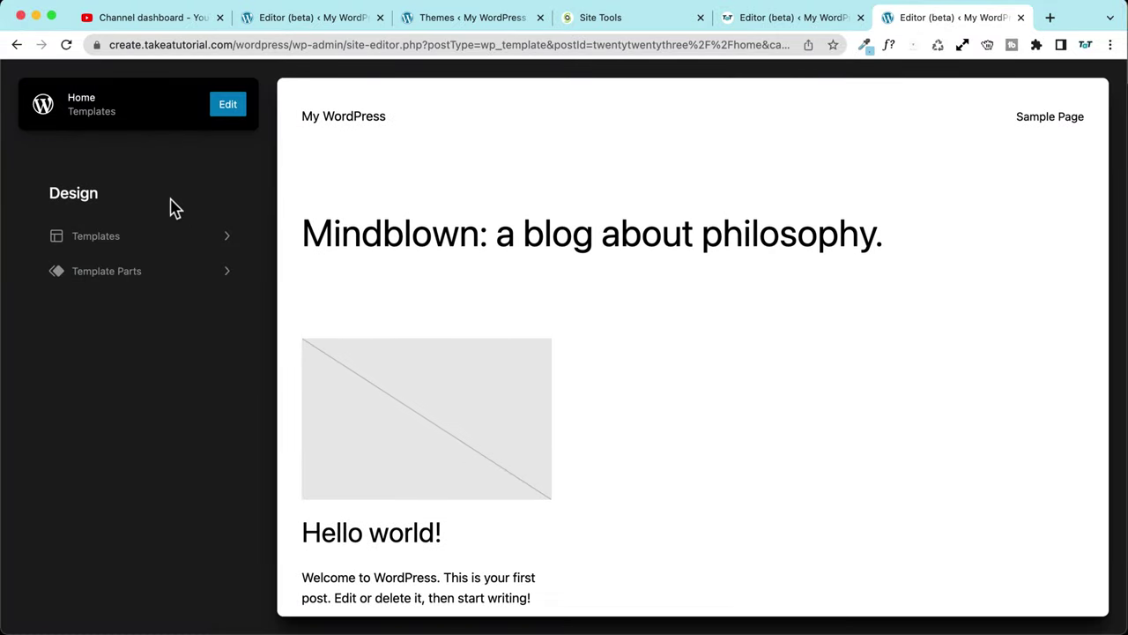
pyautogui.click(99, 236)
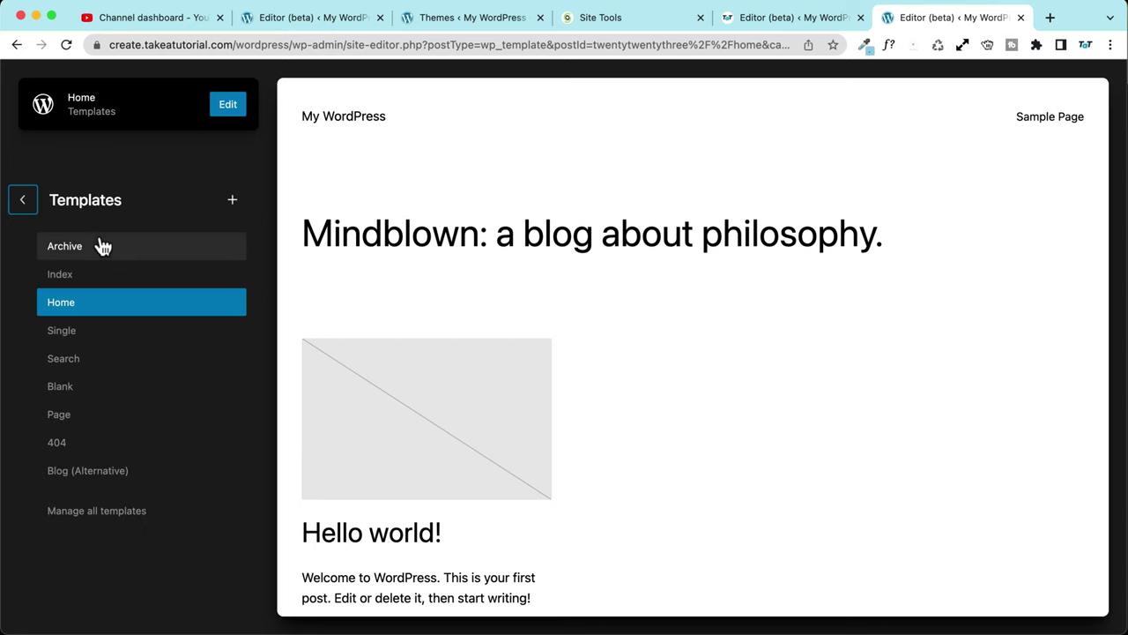
# - Open the template list in the older Site Editor for comparison, and return to the beta site's editor
pyautogui.click(784, 17)
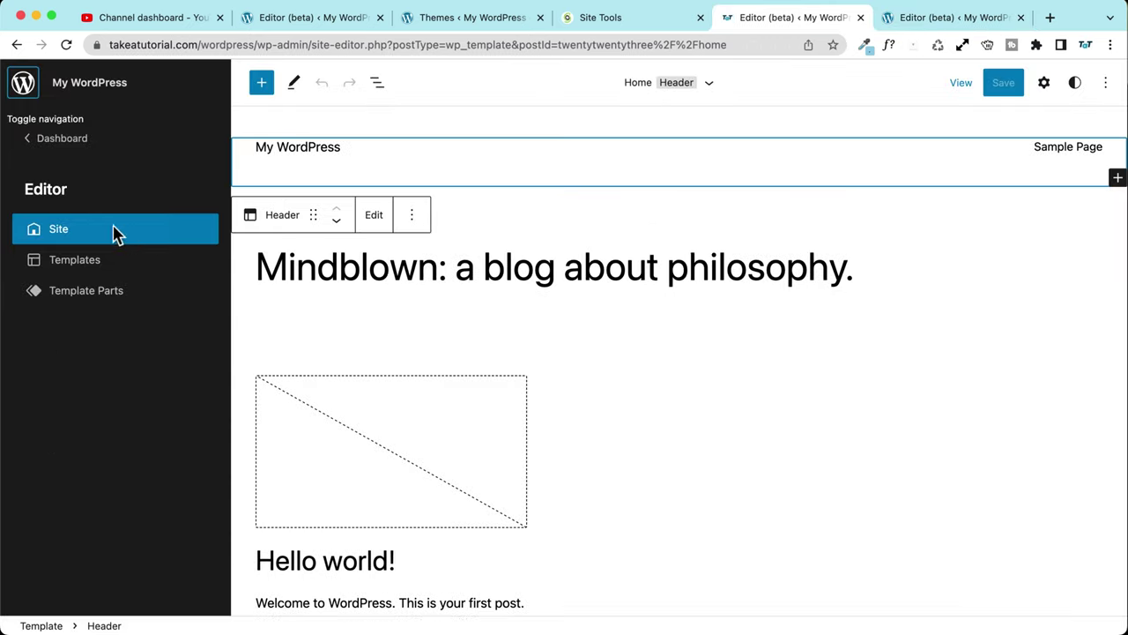
pyautogui.click(83, 263)
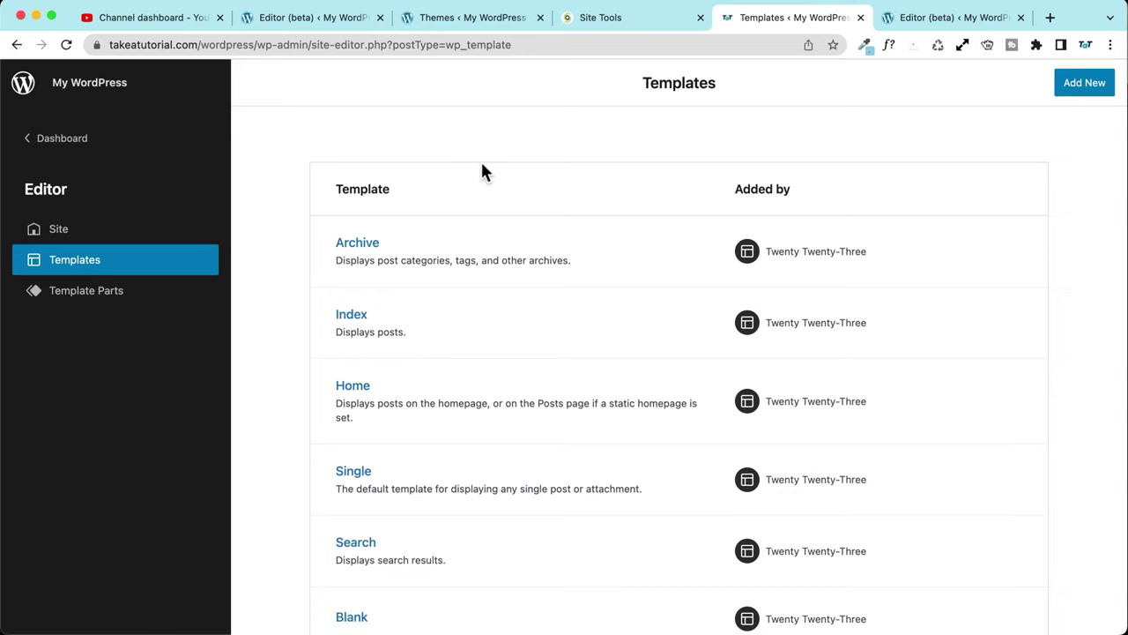
pyautogui.click(931, 20)
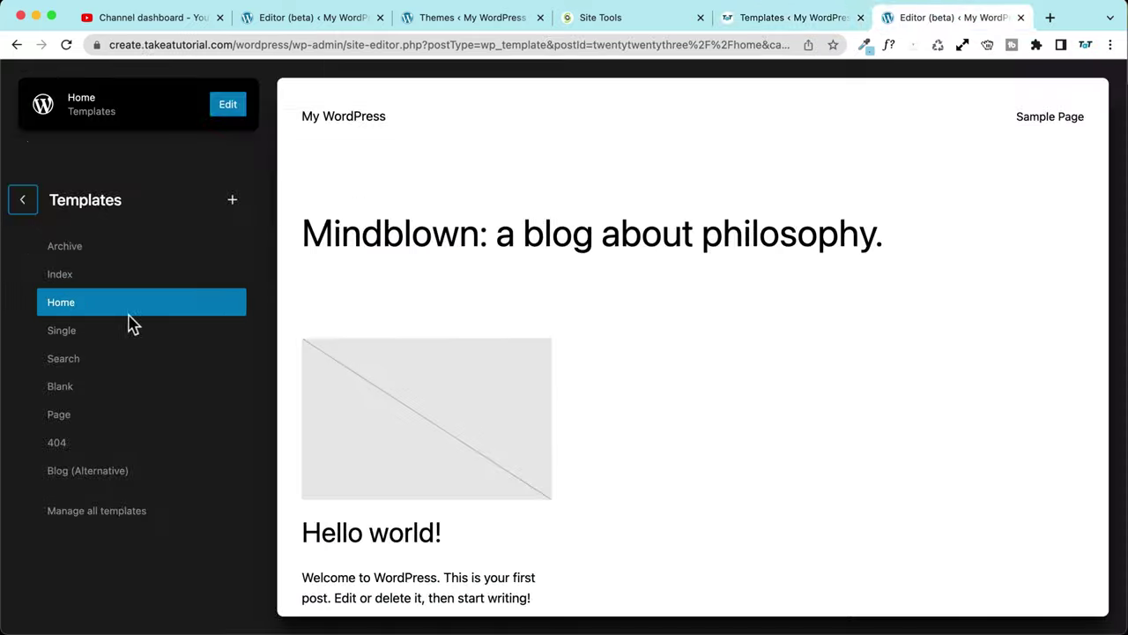
# - Preview the Archive, Index, Home, Single, Search and Blank templates one after another, ending on Archive
pyautogui.click(75, 251)
pyautogui.click(78, 274)
pyautogui.click(90, 304)
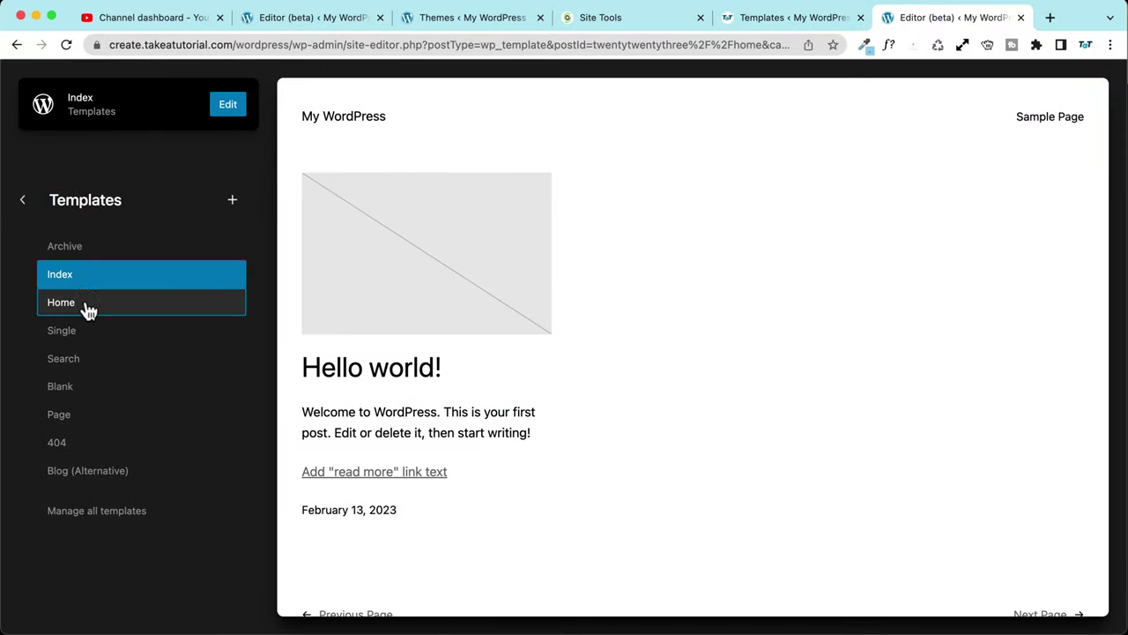
pyautogui.click(97, 331)
pyautogui.click(101, 357)
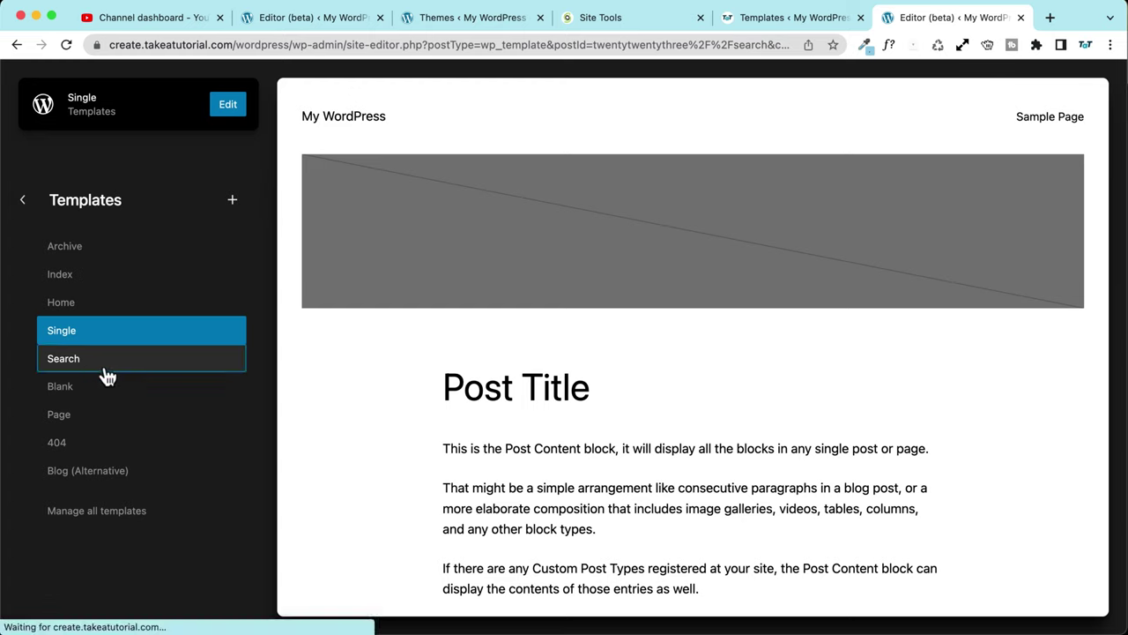
pyautogui.click(107, 388)
pyautogui.click(124, 255)
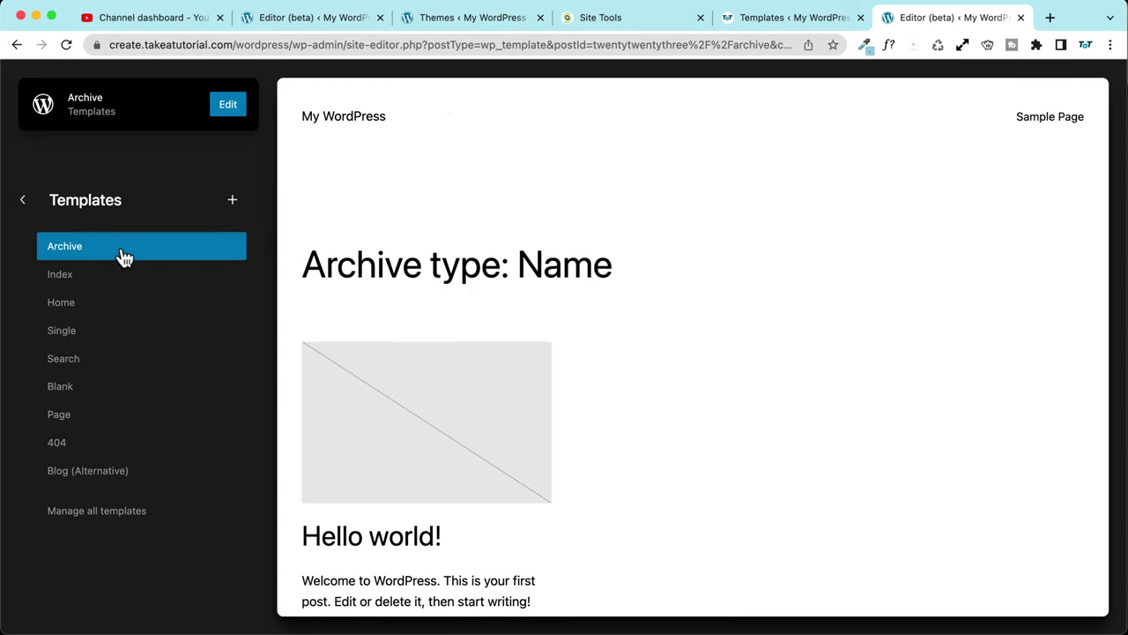
# - View the new-template options beside the beta's template list, and compare with where the older Site Editor offers adding one
pyautogui.click(232, 199)
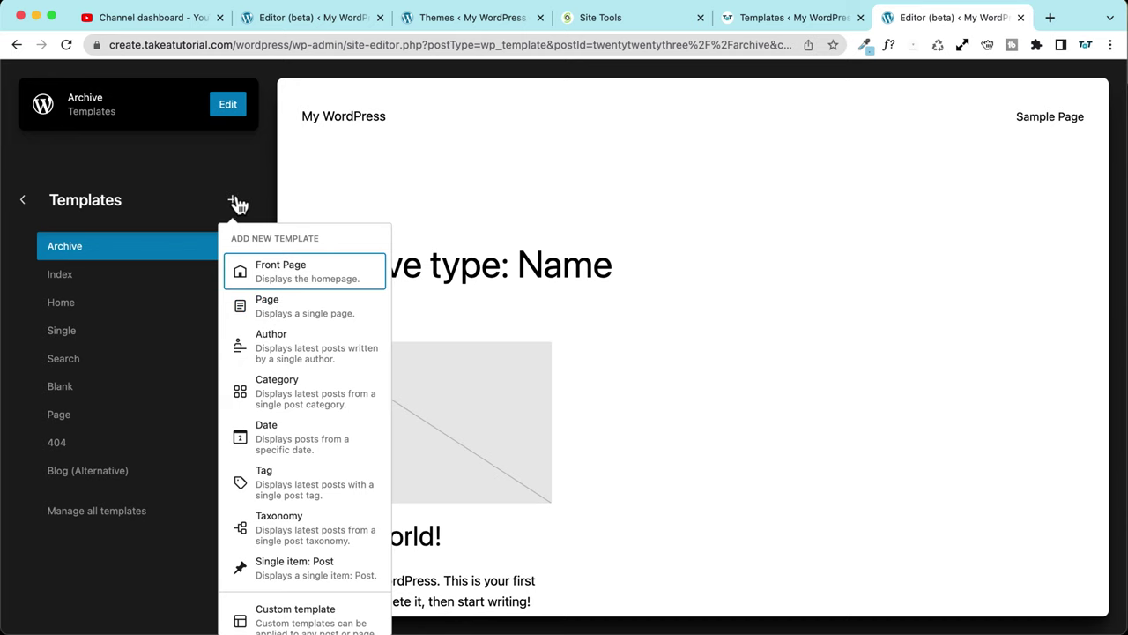
pyautogui.click(238, 203)
pyautogui.click(796, 18)
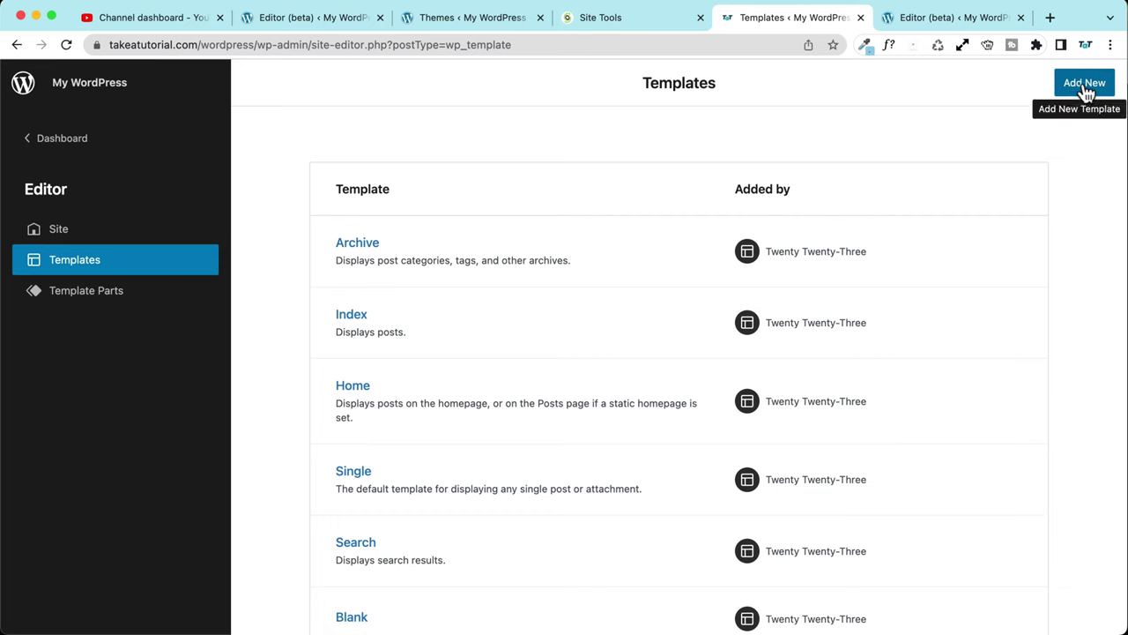
pyautogui.click(940, 17)
pyautogui.click(772, 19)
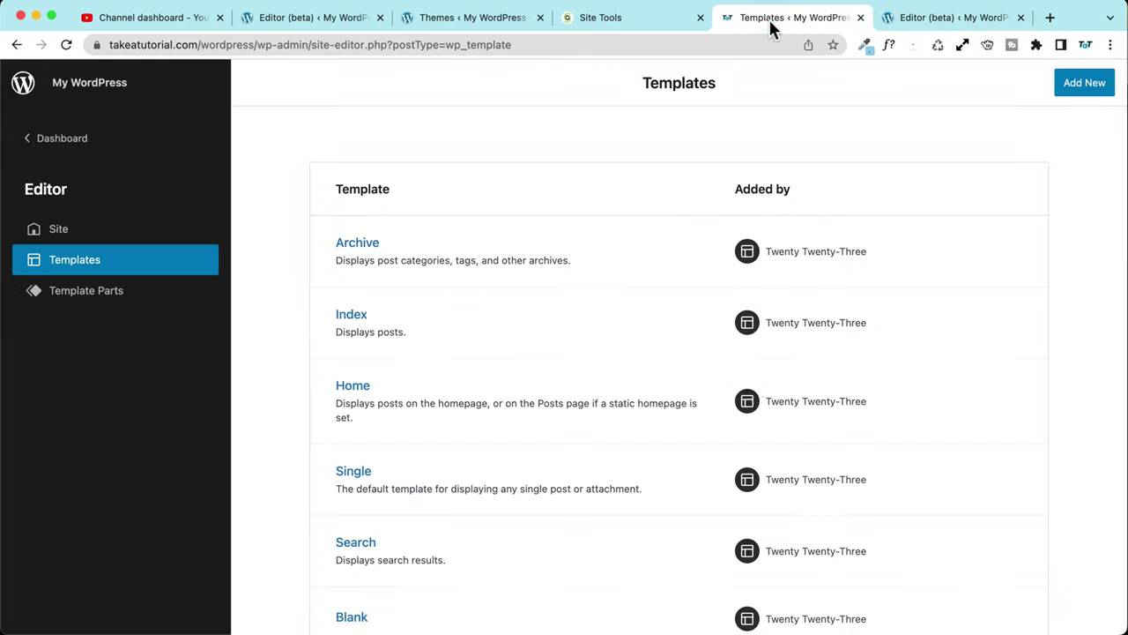
pyautogui.click(914, 17)
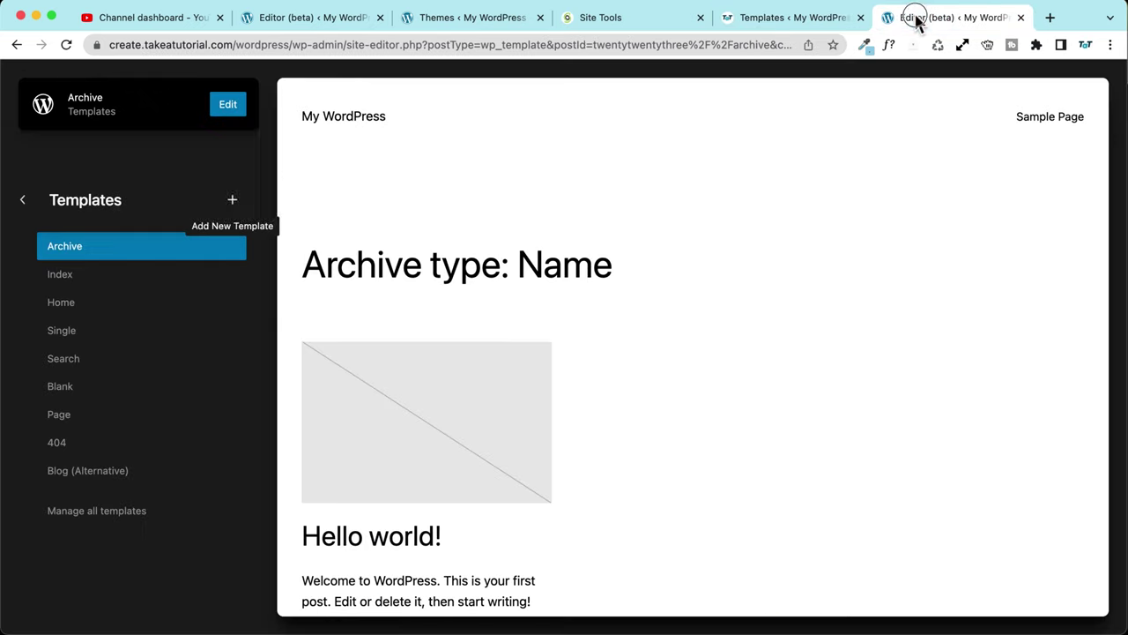
# - Open the beta's page for managing all templates, view its new-template options, and compare the page with the older editor
pyautogui.click(88, 518)
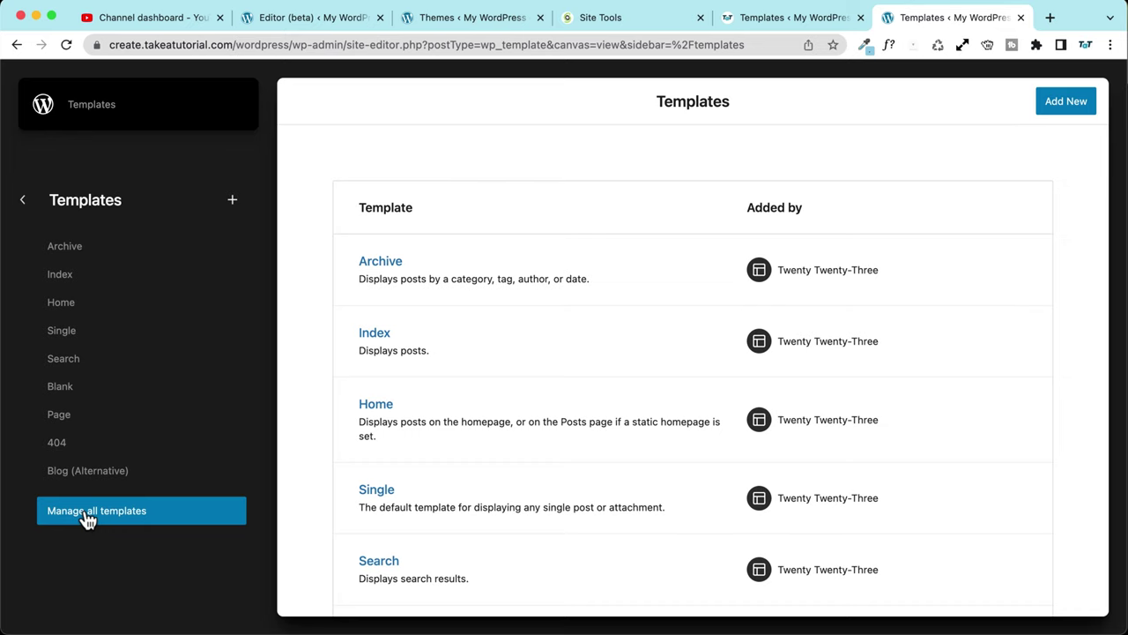
pyautogui.click(1062, 106)
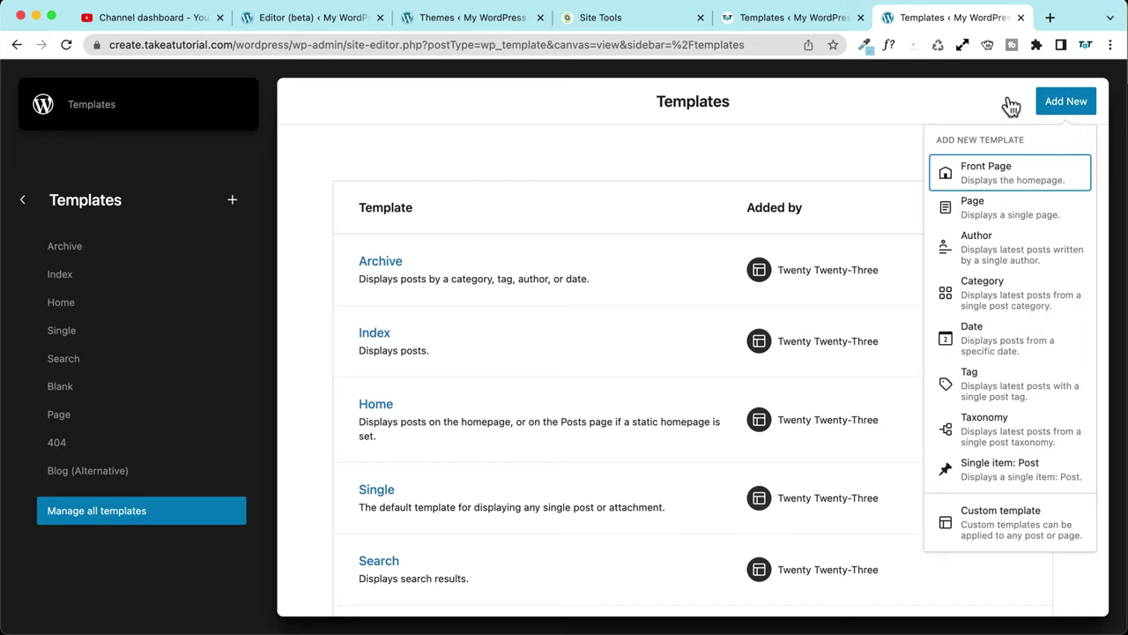
pyautogui.click(811, 18)
pyautogui.hotkey('ctrl', 'Tab')
pyautogui.click(498, 110)
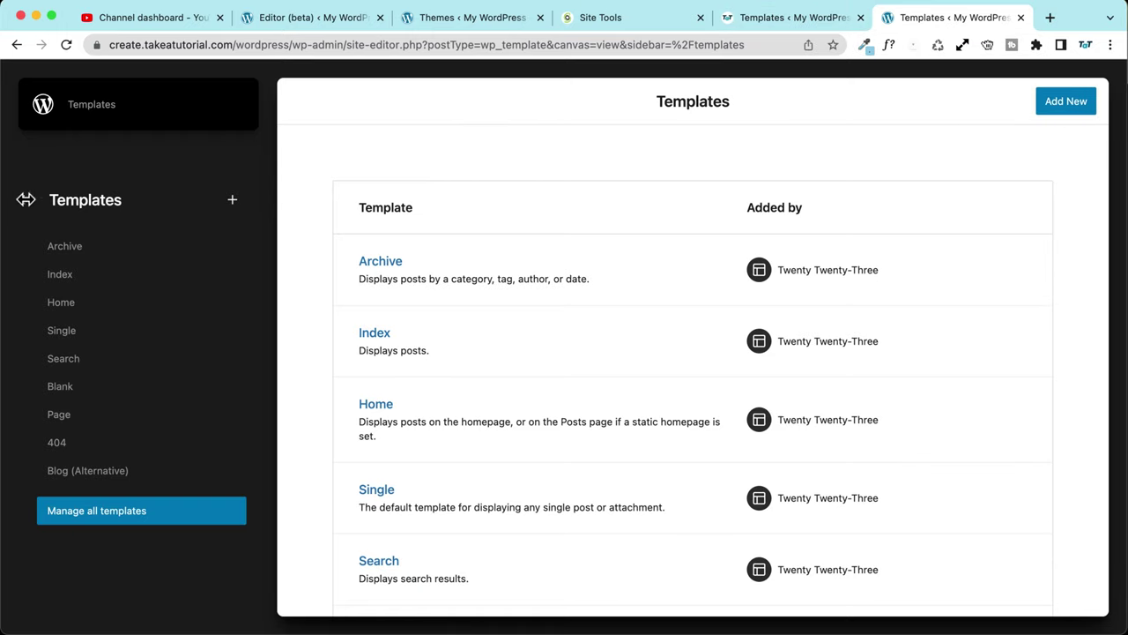
# - Return to the Design overview, list the templates again, and open the Home template for editing
pyautogui.click(26, 200)
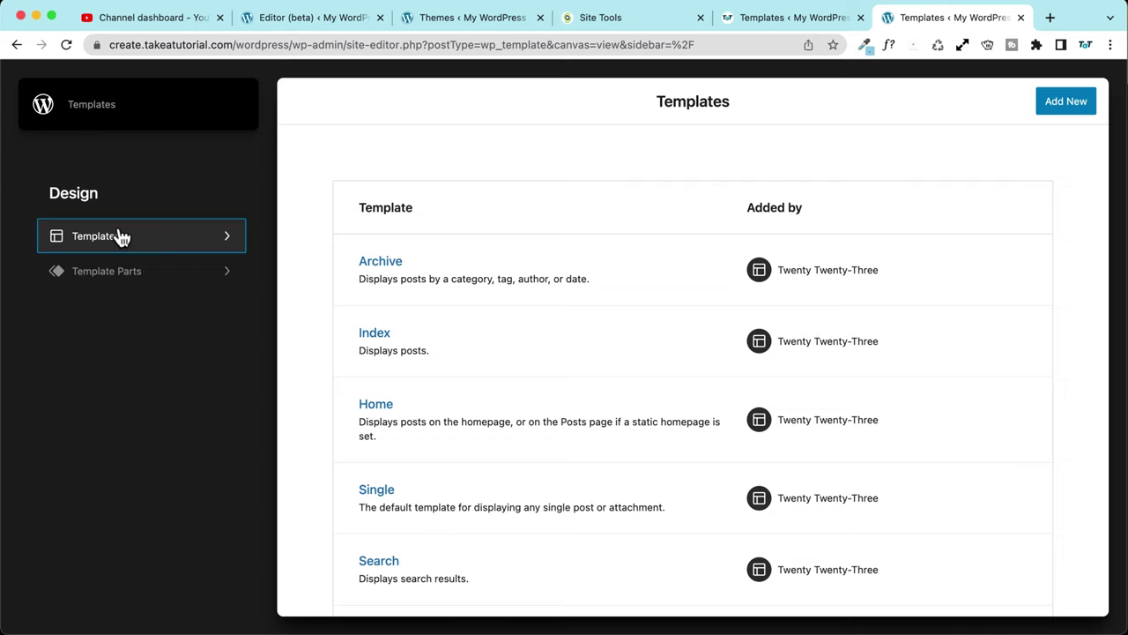
pyautogui.click(97, 104)
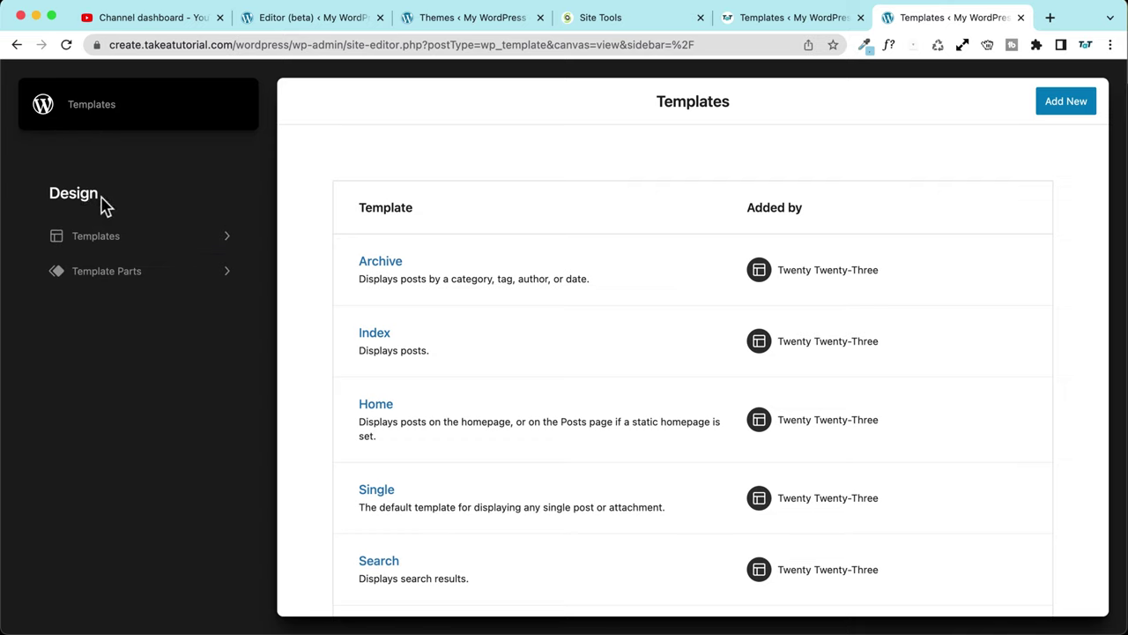
pyautogui.click(94, 238)
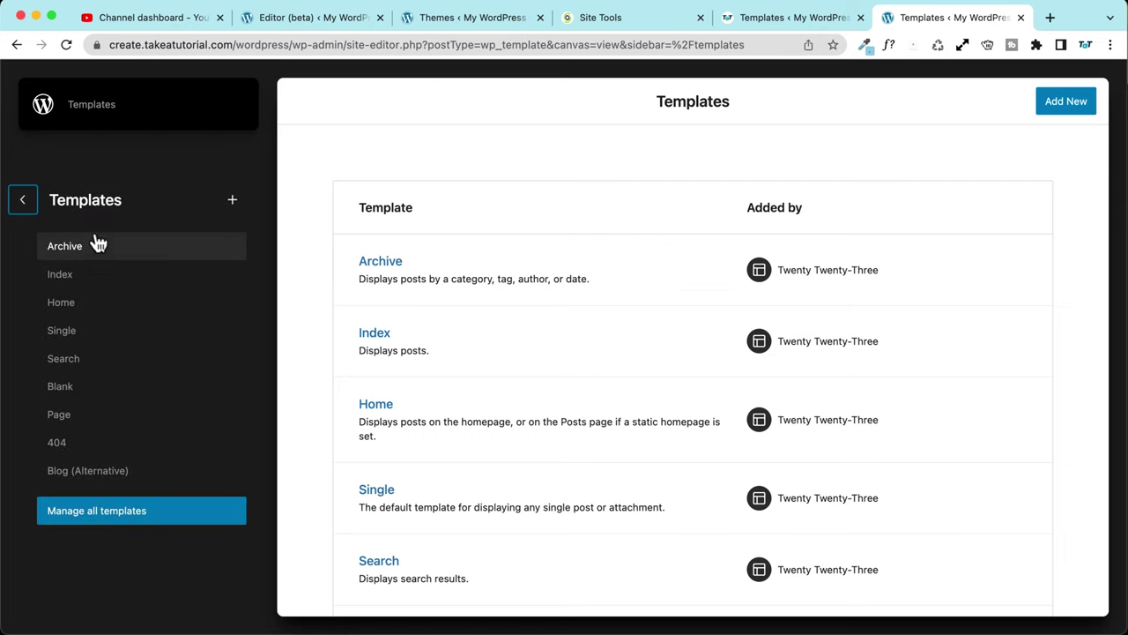
pyautogui.click(76, 311)
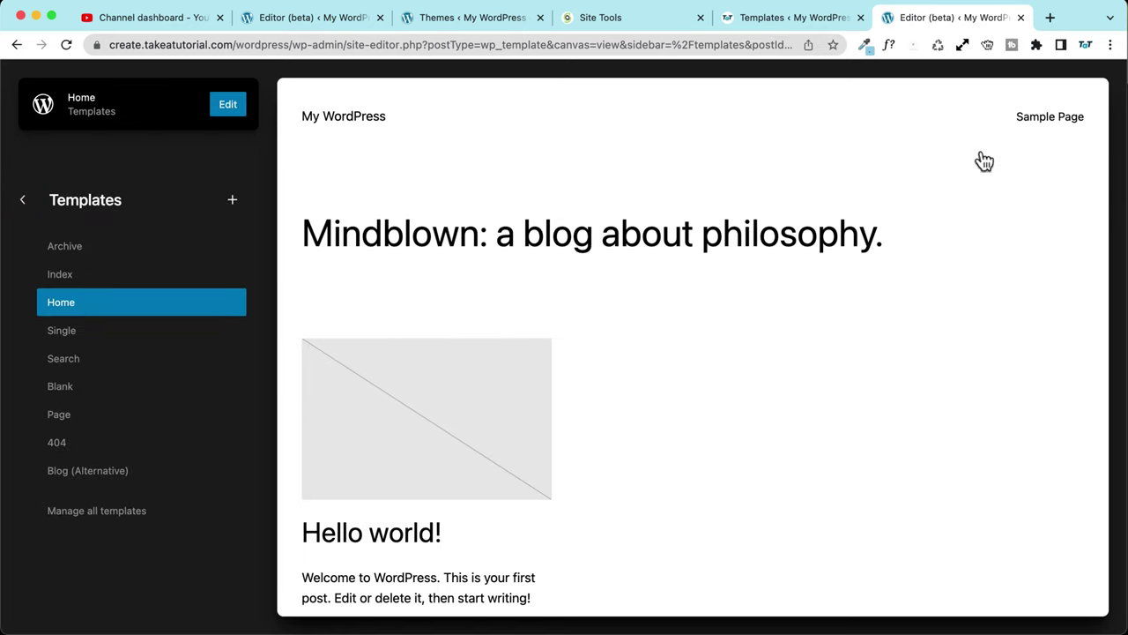
pyautogui.click(1046, 115)
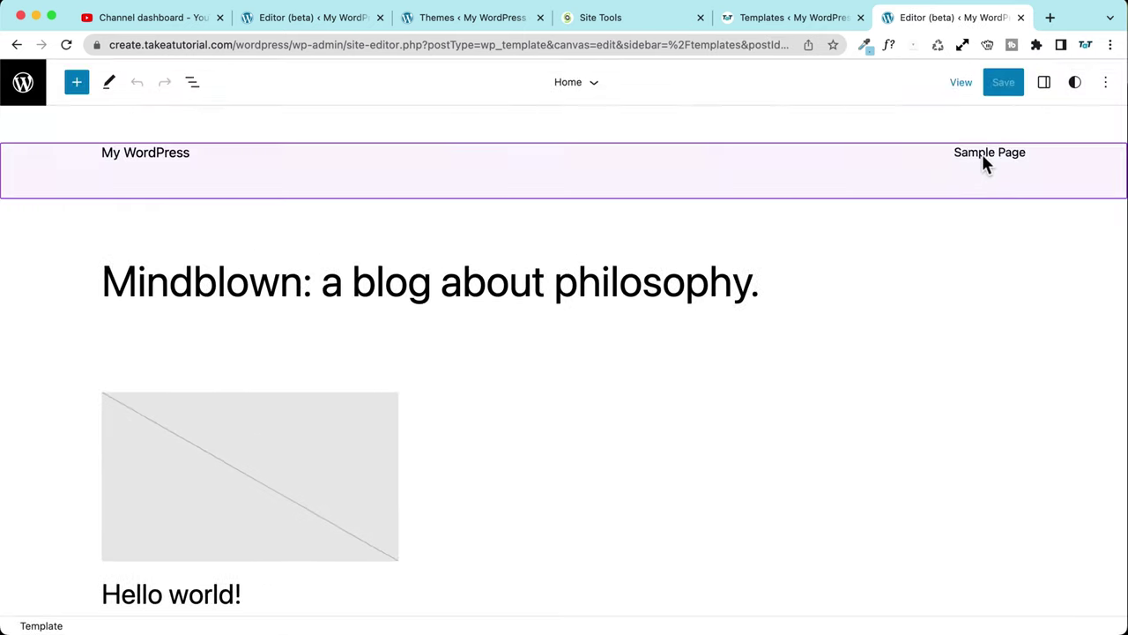
# - Convert the header's Page List into a self-managed navigation menu, and save the Header template part and both Header navigation menus
pyautogui.click(976, 156)
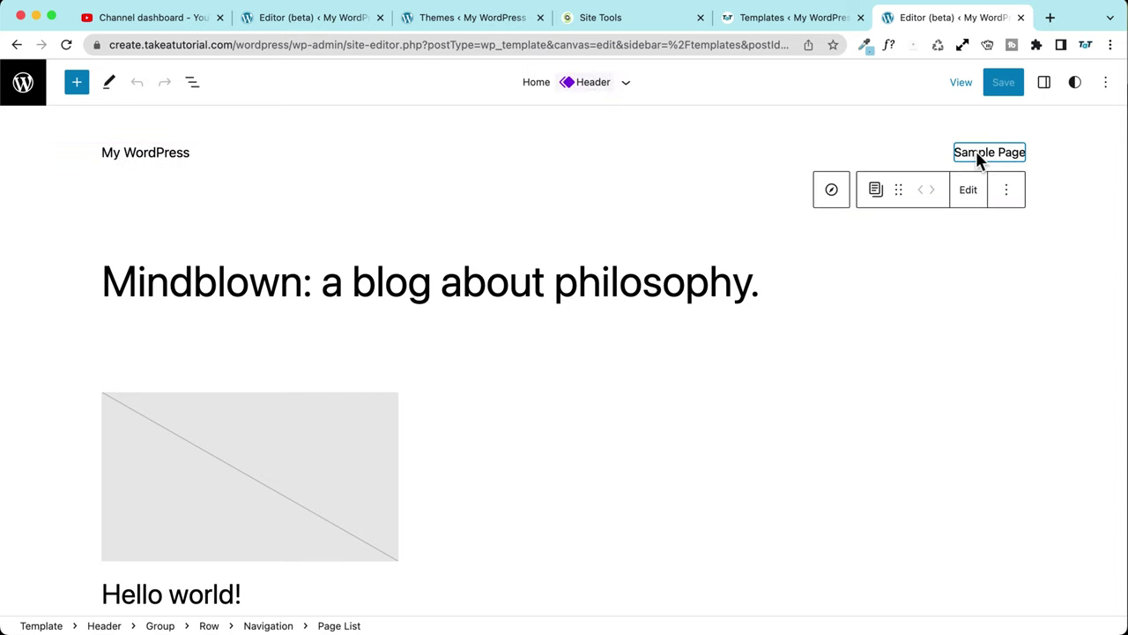
pyautogui.click(966, 192)
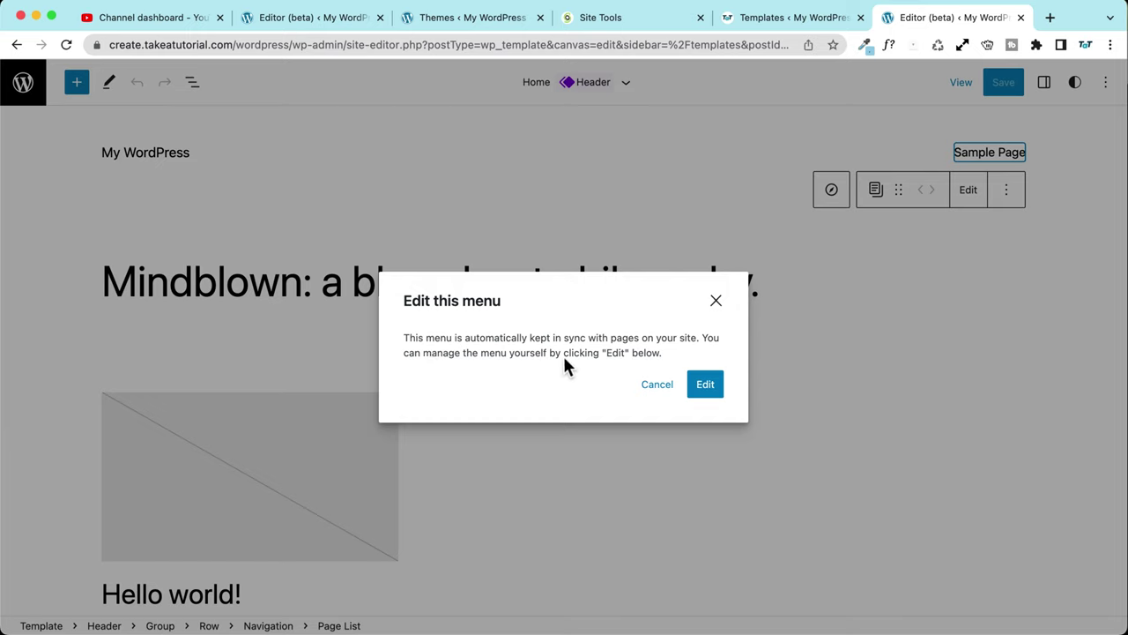
pyautogui.click(706, 388)
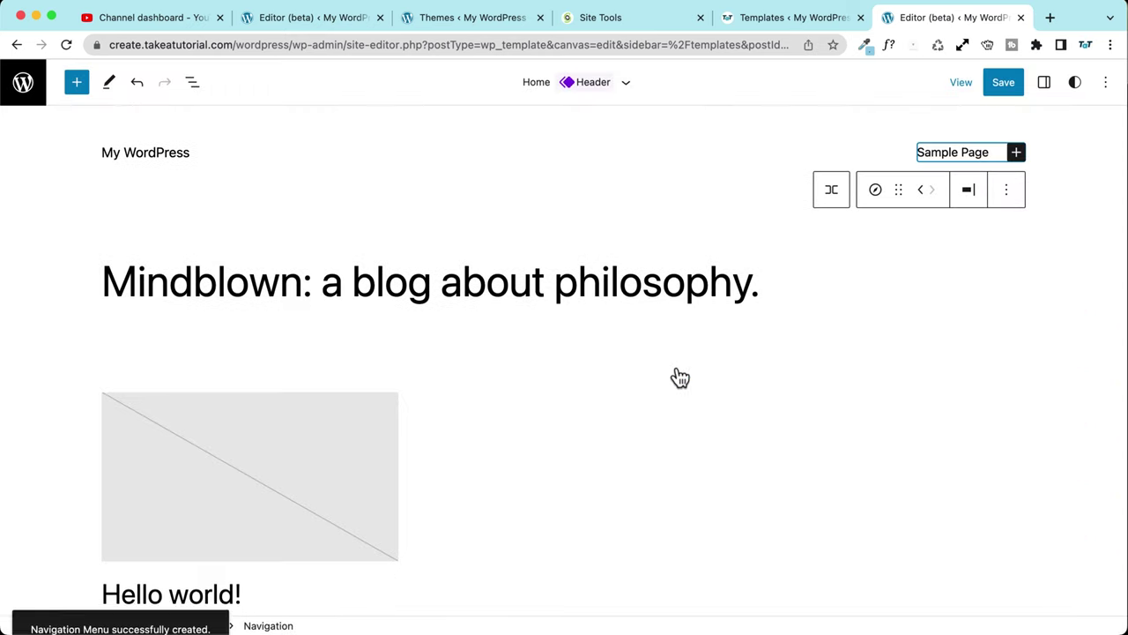
pyautogui.click(1011, 87)
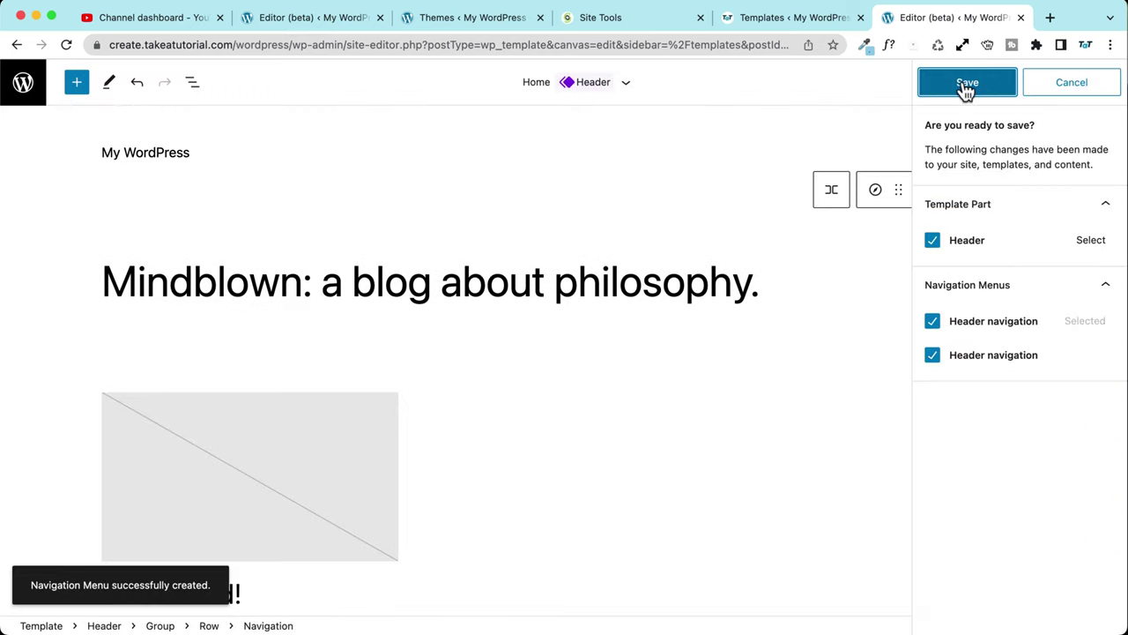
pyautogui.click(964, 88)
# - Leave template editing, examine the Navigation section of the Design overview, and view the Sample Page item's options
pyautogui.click(30, 94)
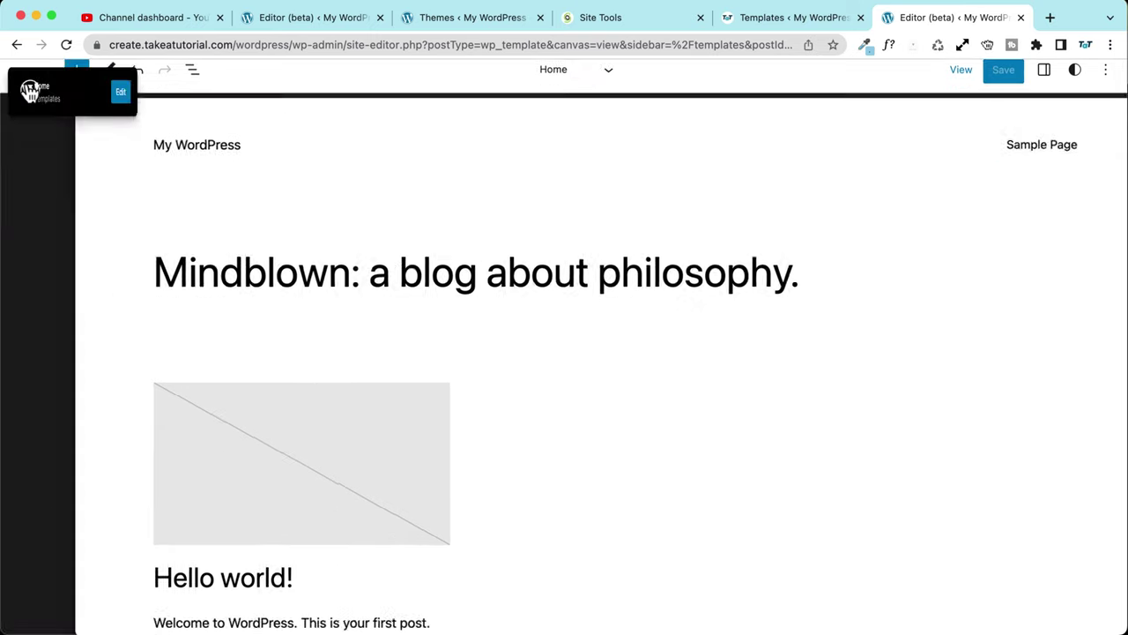
pyautogui.click(23, 201)
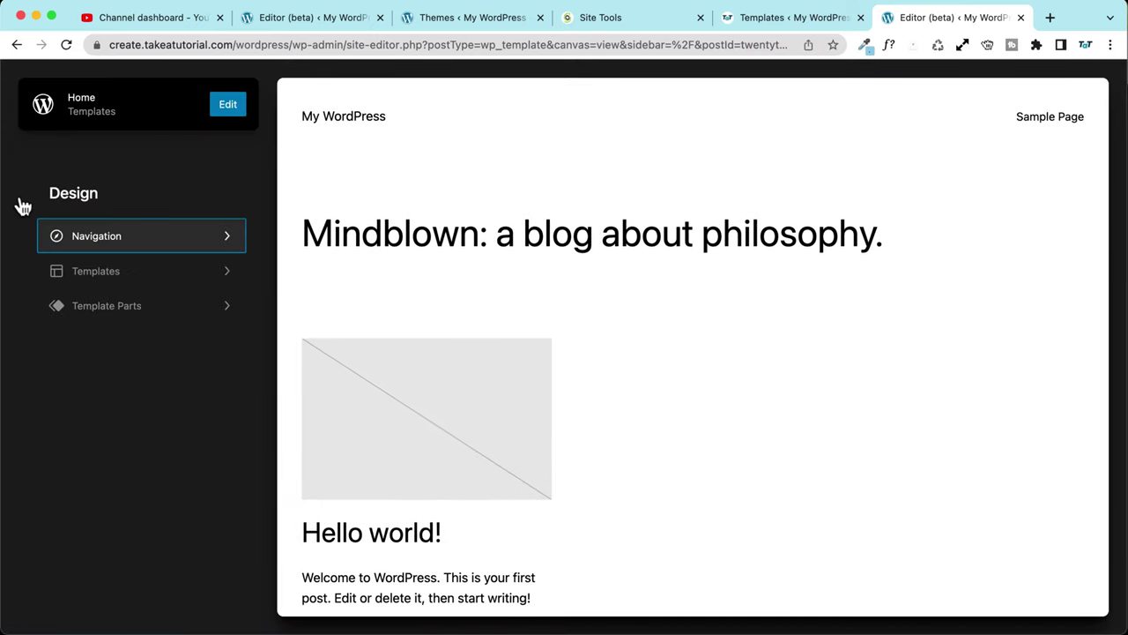
pyautogui.click(89, 247)
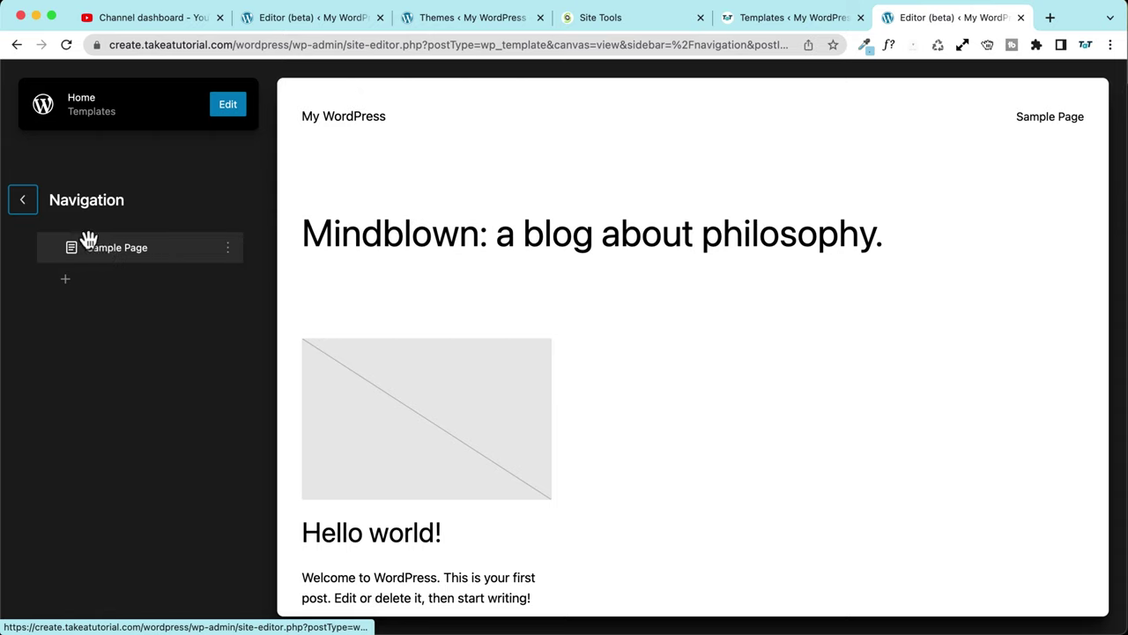
pyautogui.click(23, 201)
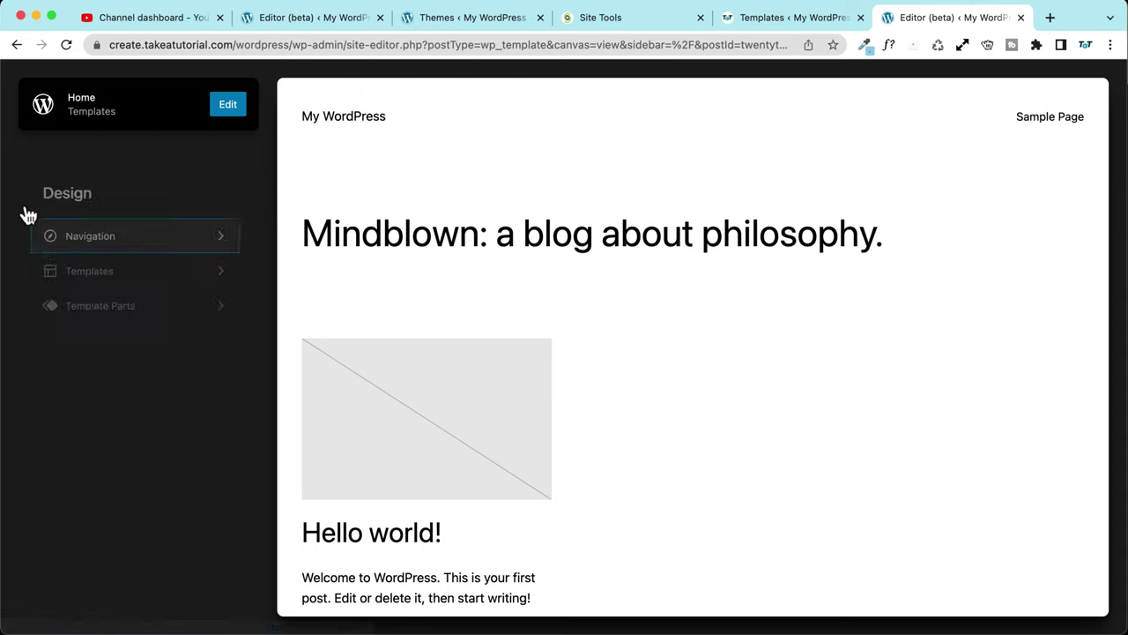
pyautogui.click(113, 244)
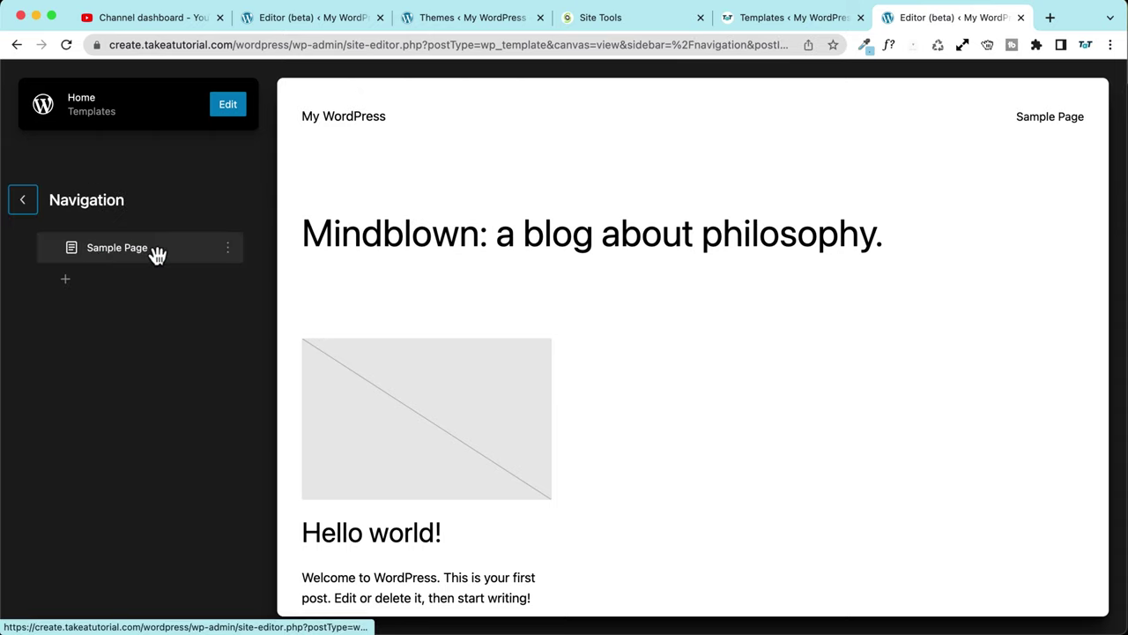
pyautogui.click(226, 248)
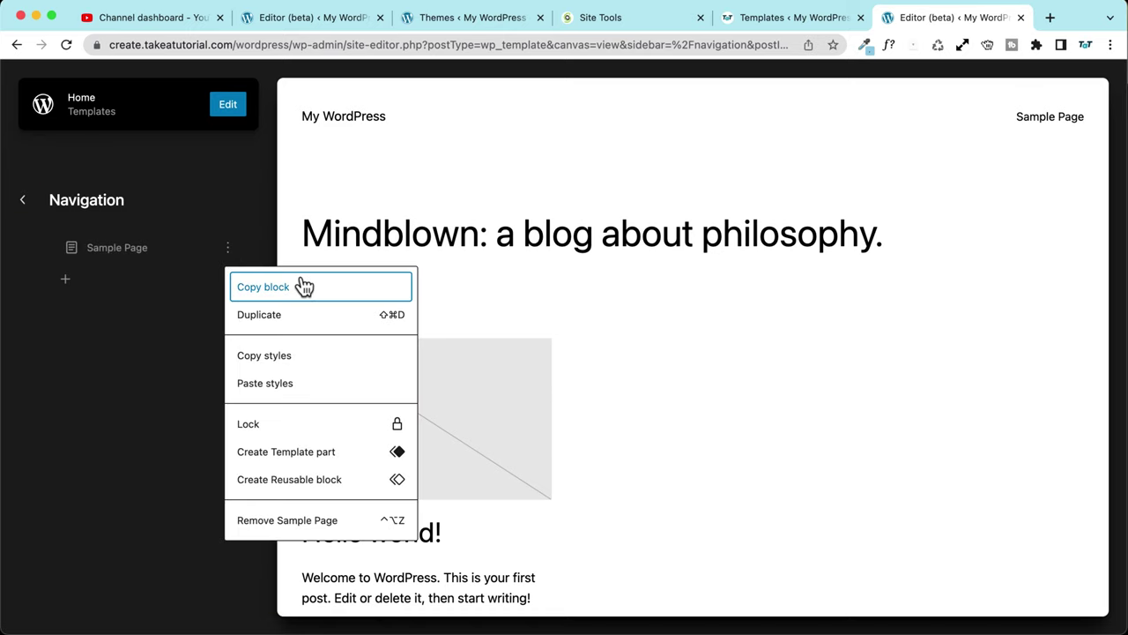
# - Add a Custom Link item to the site's navigation menu and check its options
pyautogui.click(67, 280)
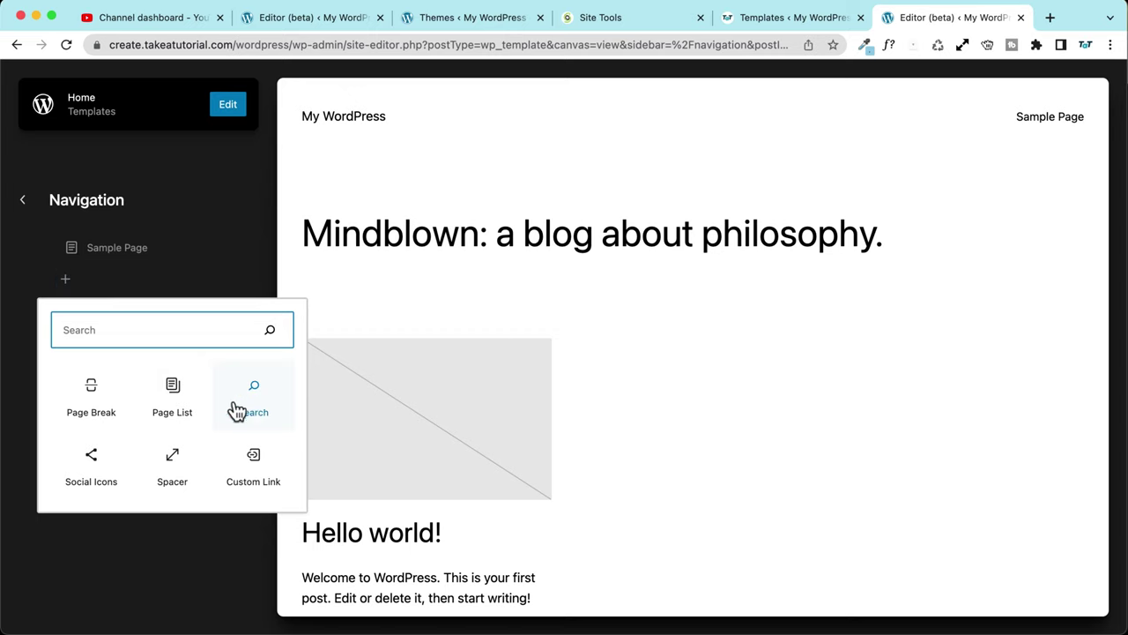
pyautogui.click(262, 466)
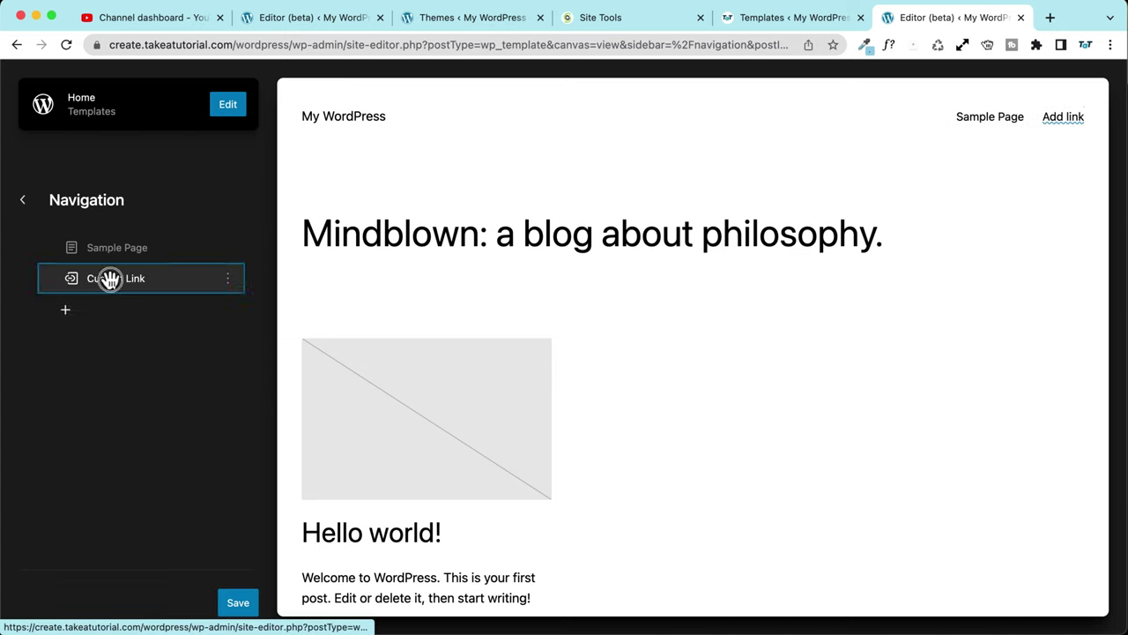
pyautogui.click(227, 278)
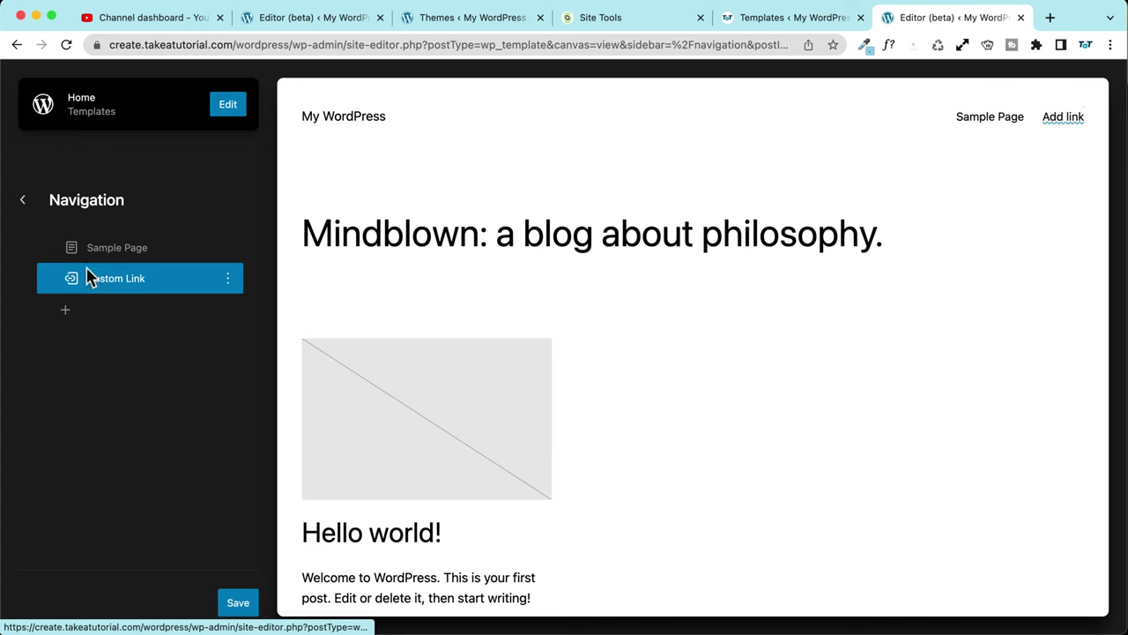
# - Preview Sample Page from the navigation list, open it for editing, and select the header's Navigation block
pyautogui.click(97, 257)
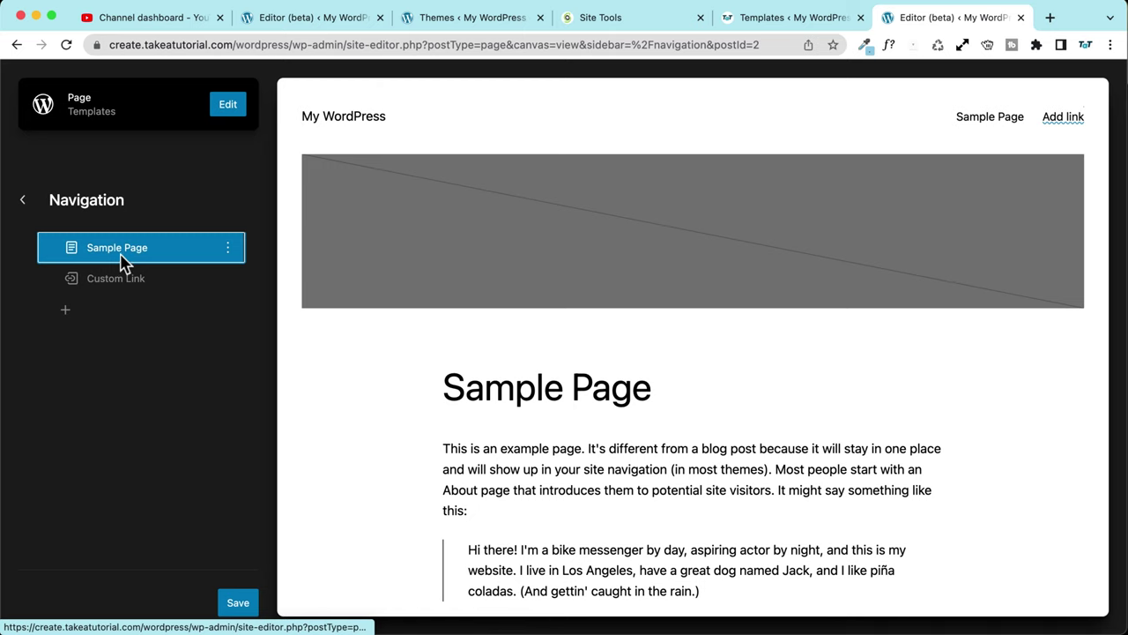
pyautogui.click(23, 200)
pyautogui.click(235, 106)
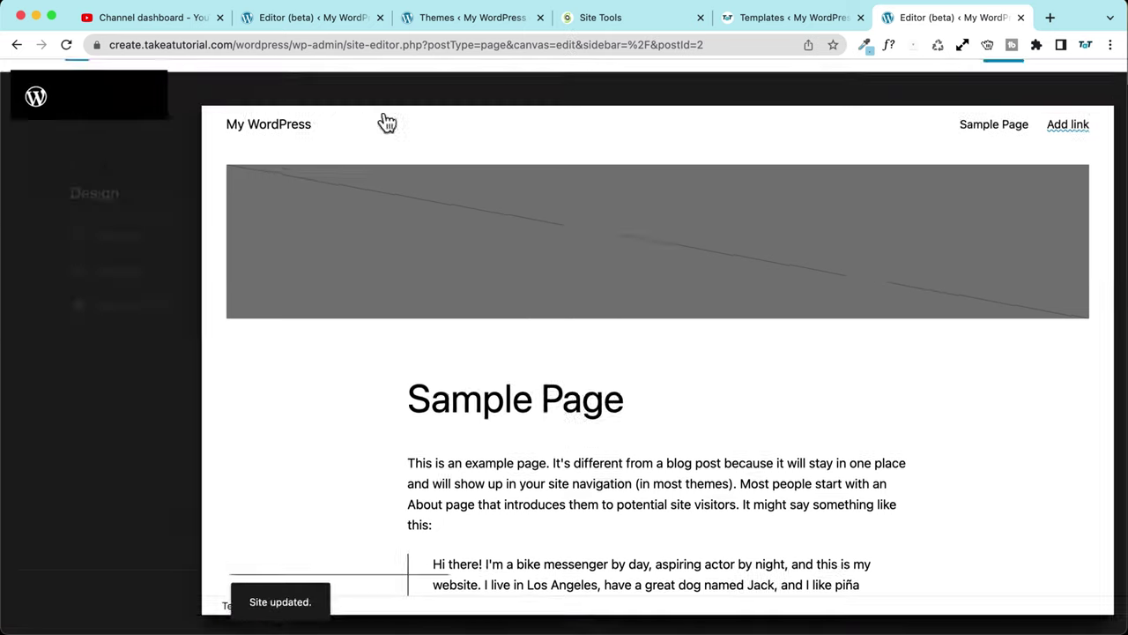
pyautogui.click(940, 153)
pyautogui.click(937, 153)
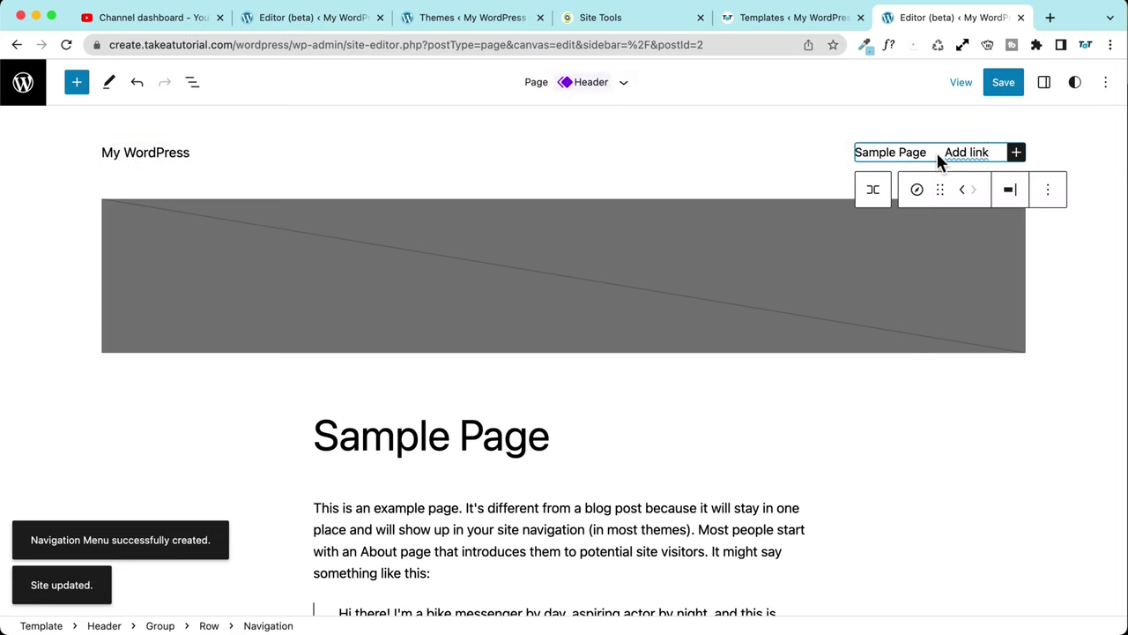